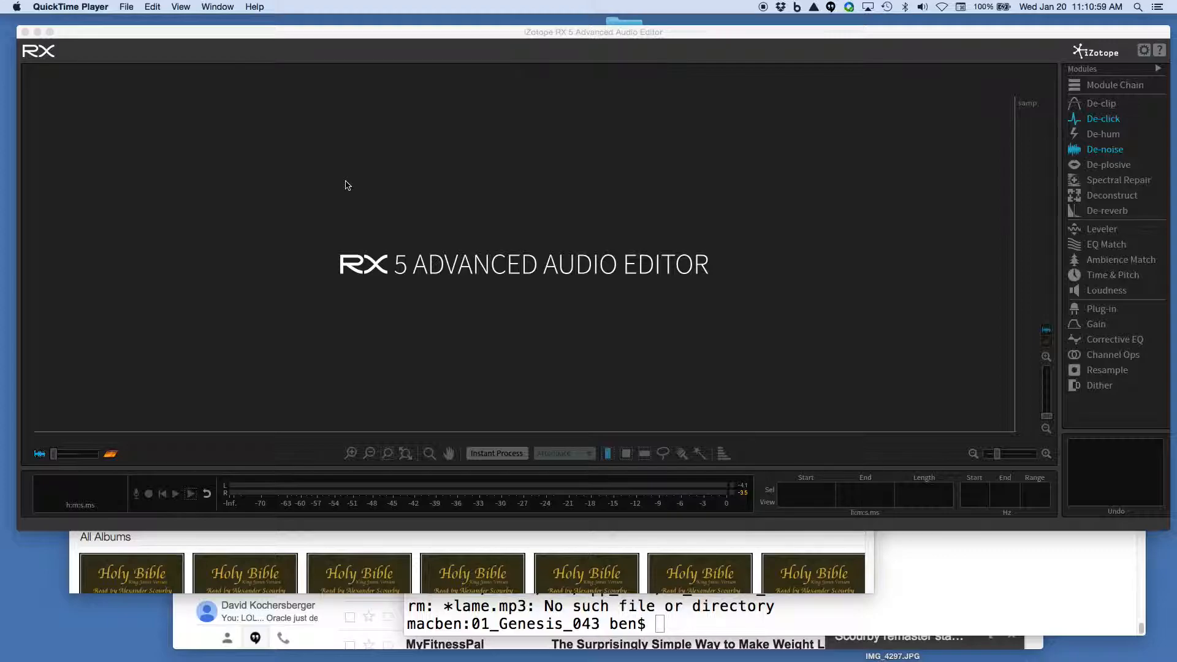
Switch to iZotope RX 5 and browse for audio files in the 01_Genesis_044 folder
{"action": "key", "text": "super+o"}
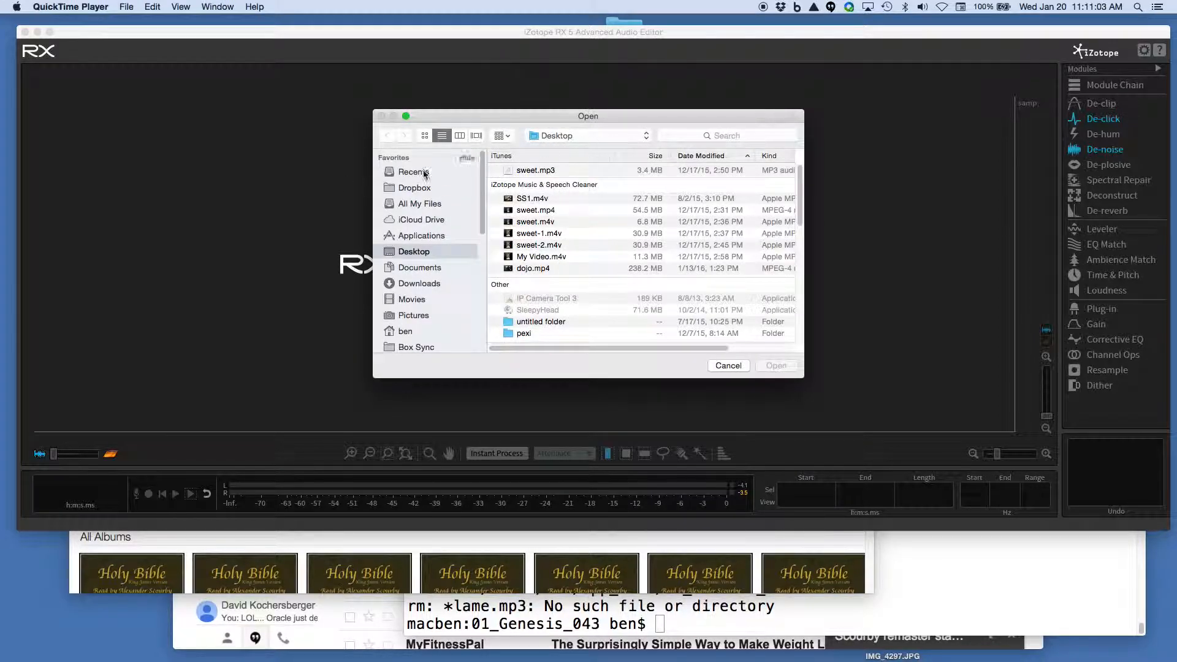
{"action": "left_click", "coordinate": [158, 215]}
{"action": "key", "text": "super+o"}
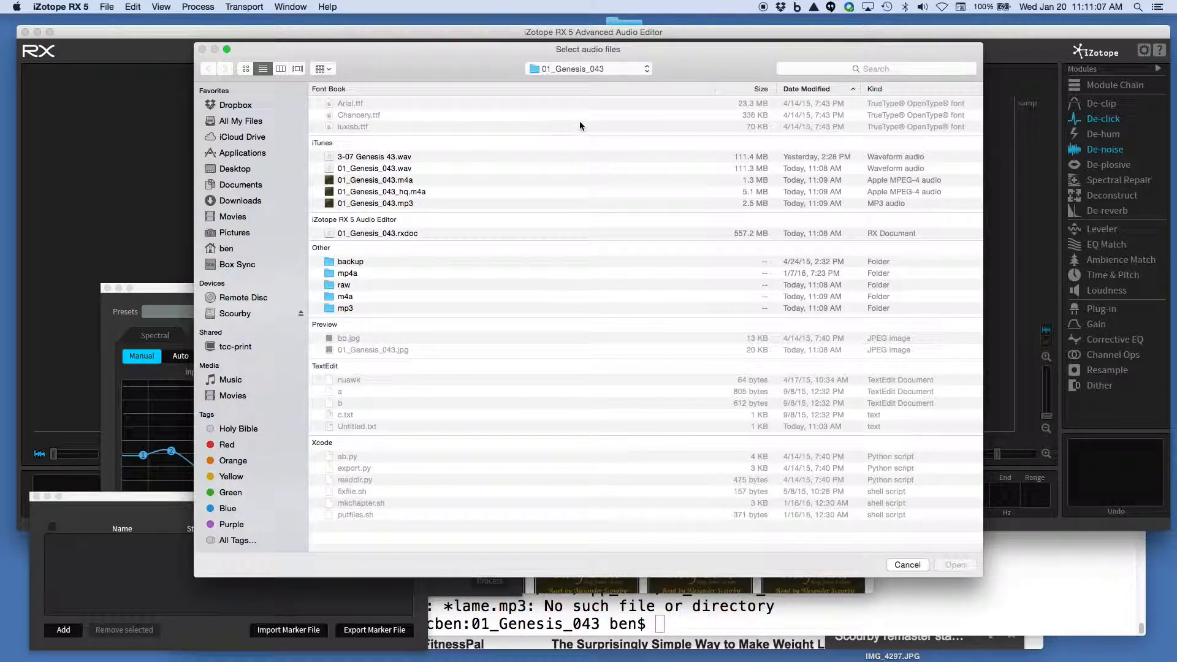
{"action": "left_click", "coordinate": [646, 69]}
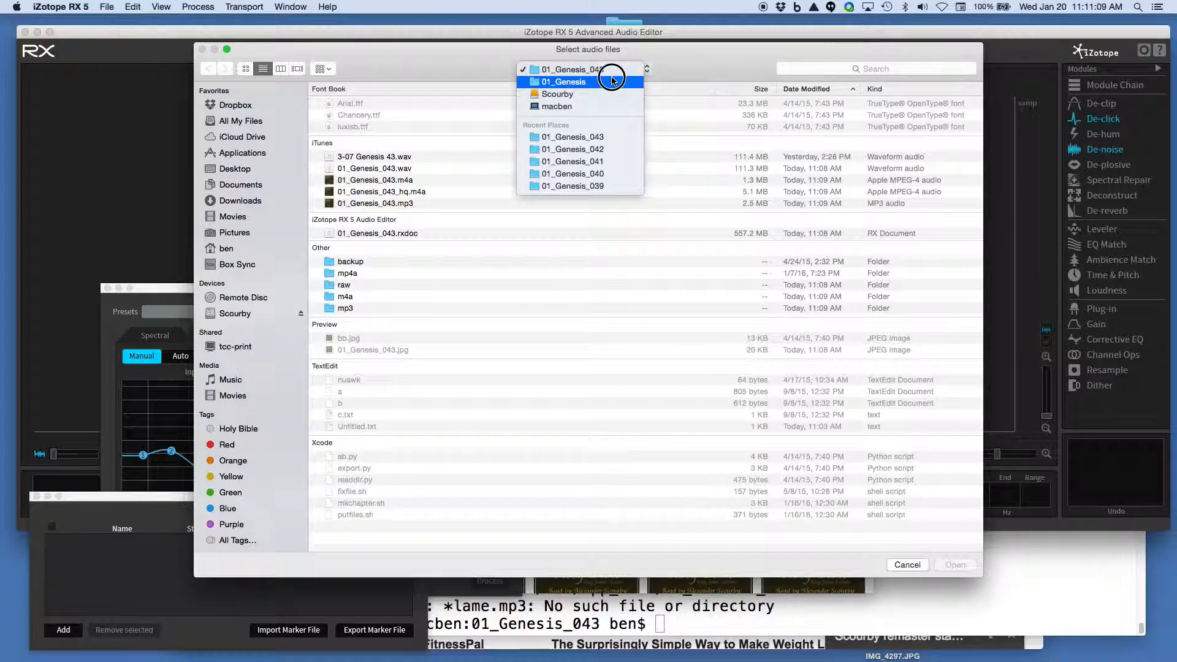
{"action": "left_click", "coordinate": [583, 79]}
{"action": "double_click", "coordinate": [380, 135]}
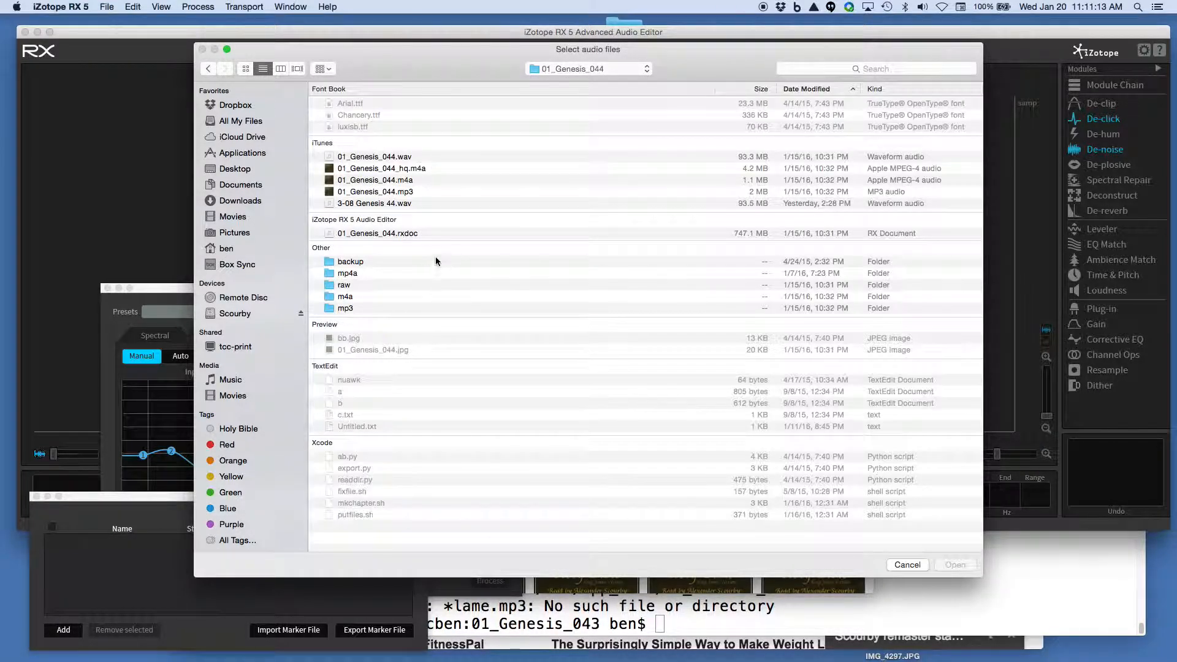
Move the old 01_Genesis_044.wav, 01_Genesis_044.jpg and Untitled.txt files to the trash
{"action": "left_click", "coordinate": [372, 157]}
{"action": "right_click", "coordinate": [373, 158]}
{"action": "left_click", "coordinate": [412, 162]}
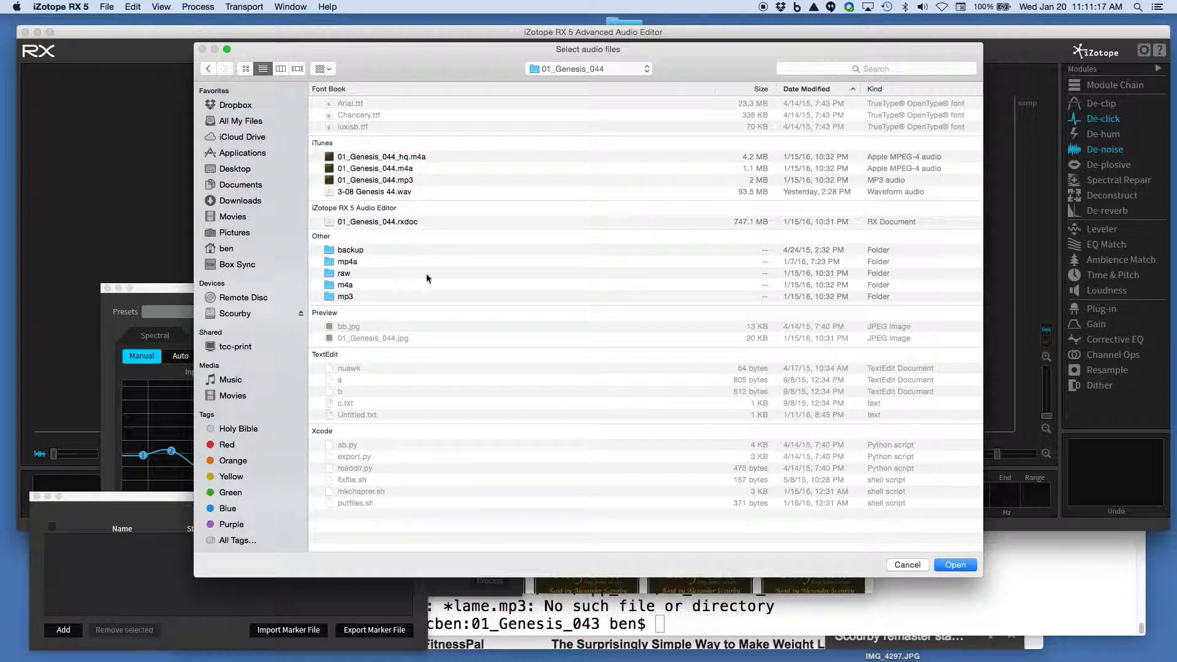
{"action": "right_click", "coordinate": [371, 338]}
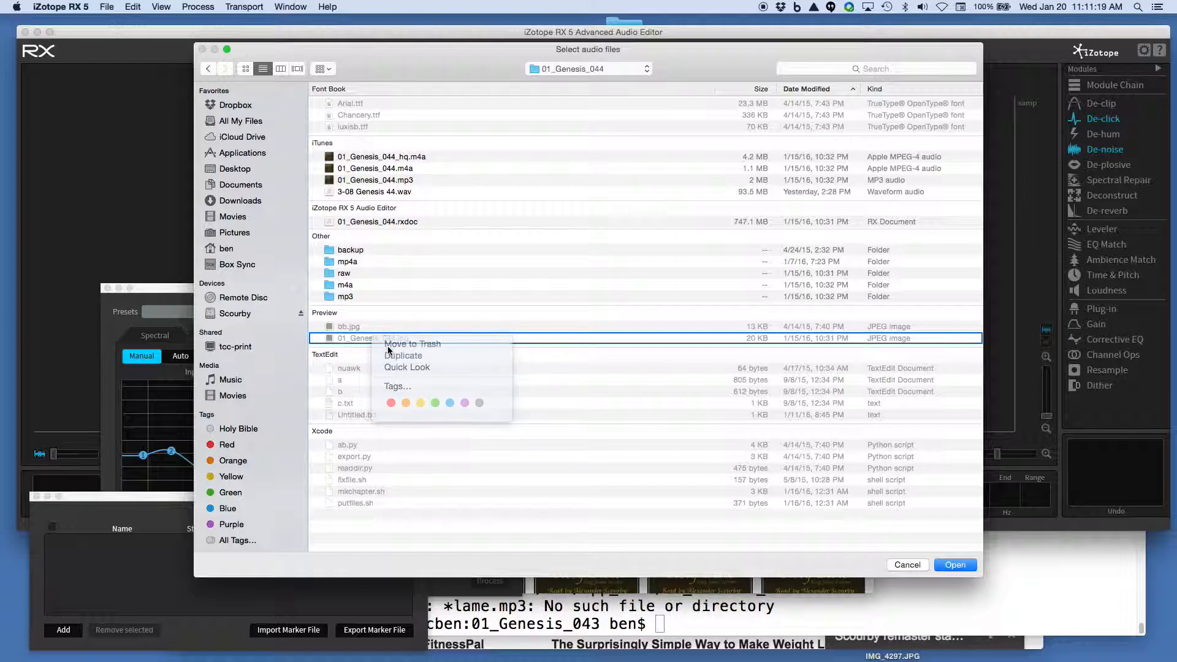
{"action": "left_click", "coordinate": [395, 345]}
{"action": "right_click", "coordinate": [360, 403]}
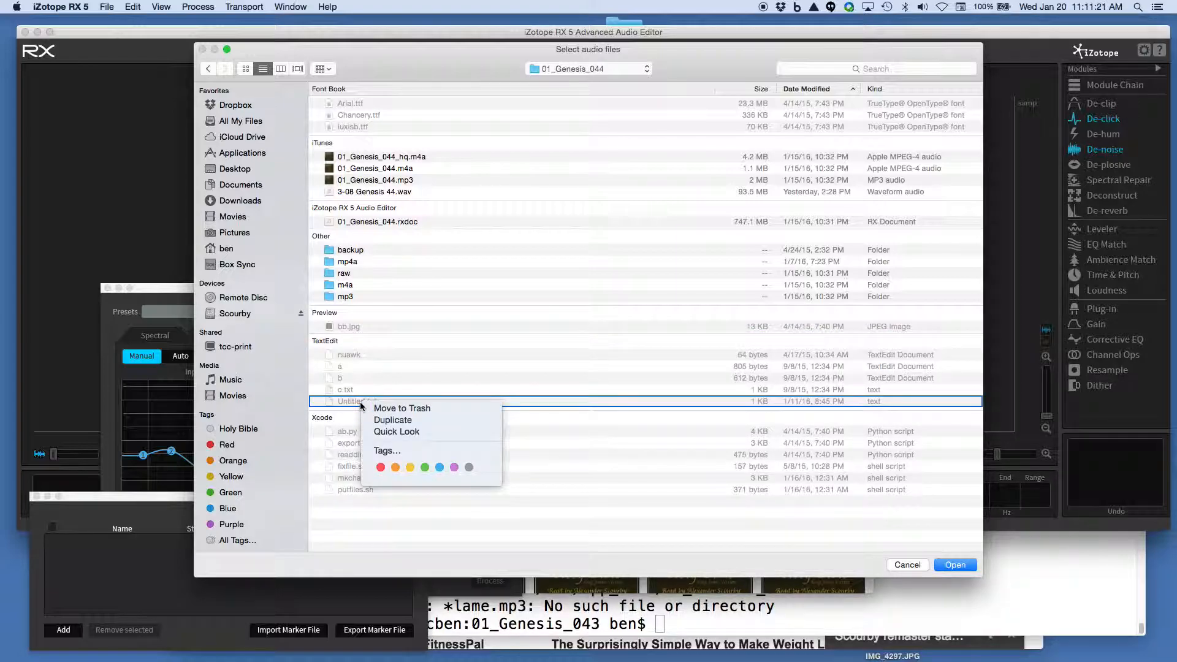
{"action": "left_click", "coordinate": [386, 407]}
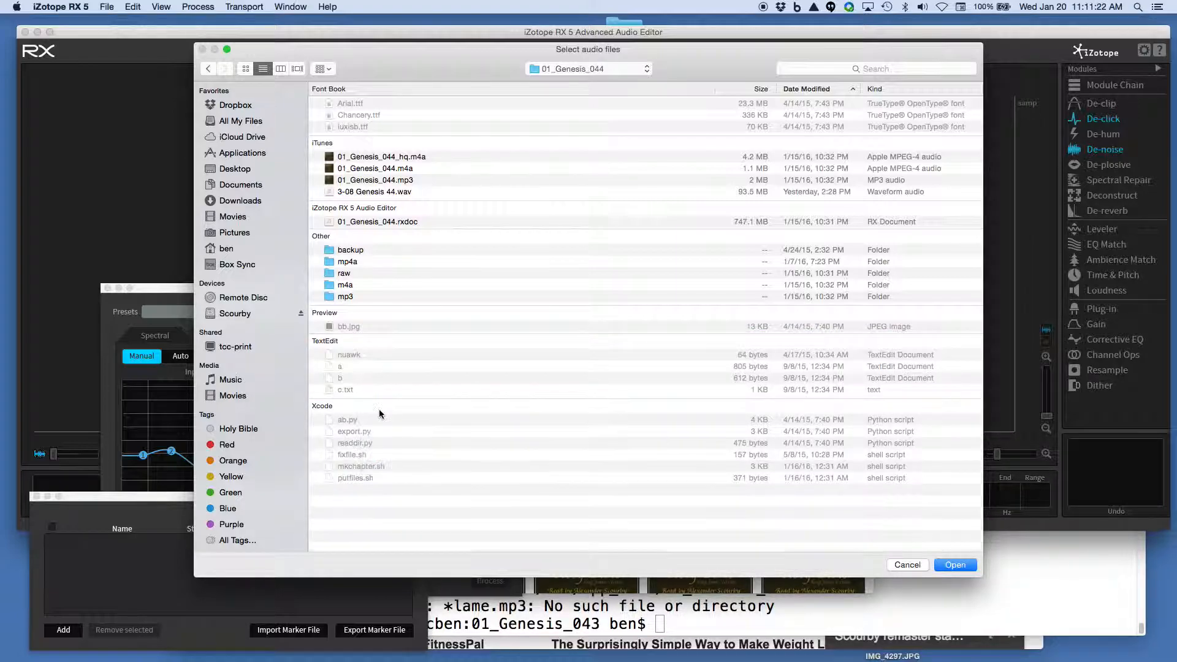
Open 3-08 Genesis 44.wav and 01_Genesis_044.rxdoc together
{"action": "left_click", "coordinate": [370, 223]}
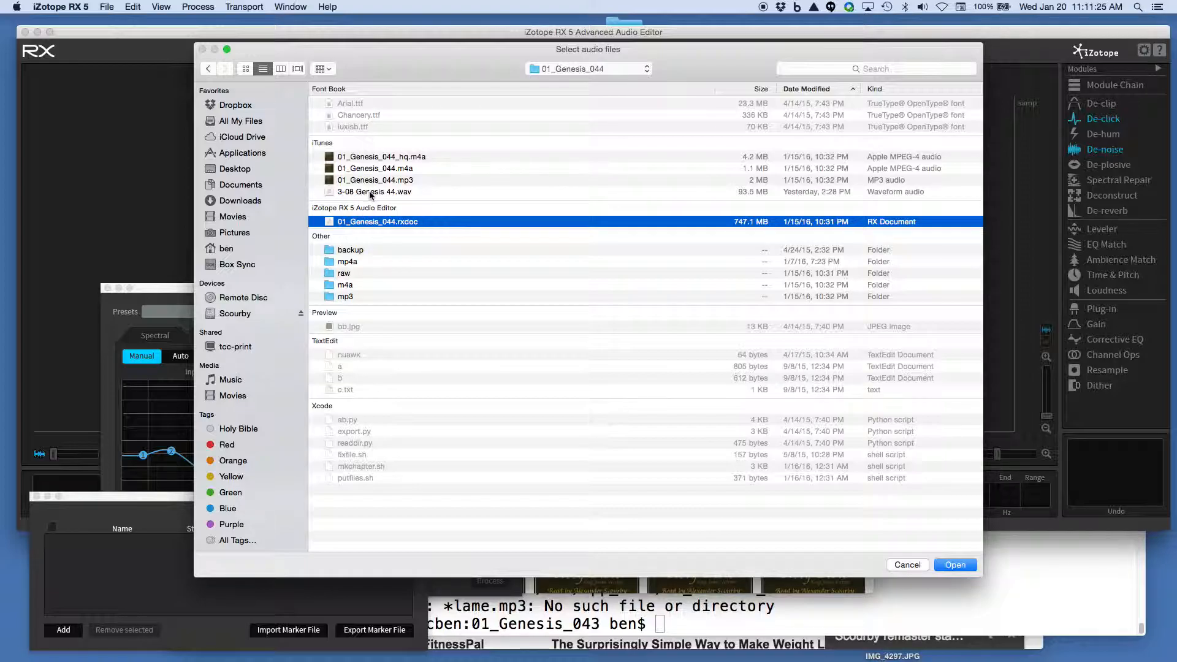
{"action": "left_click", "coordinate": [369, 191], "text": "super"}
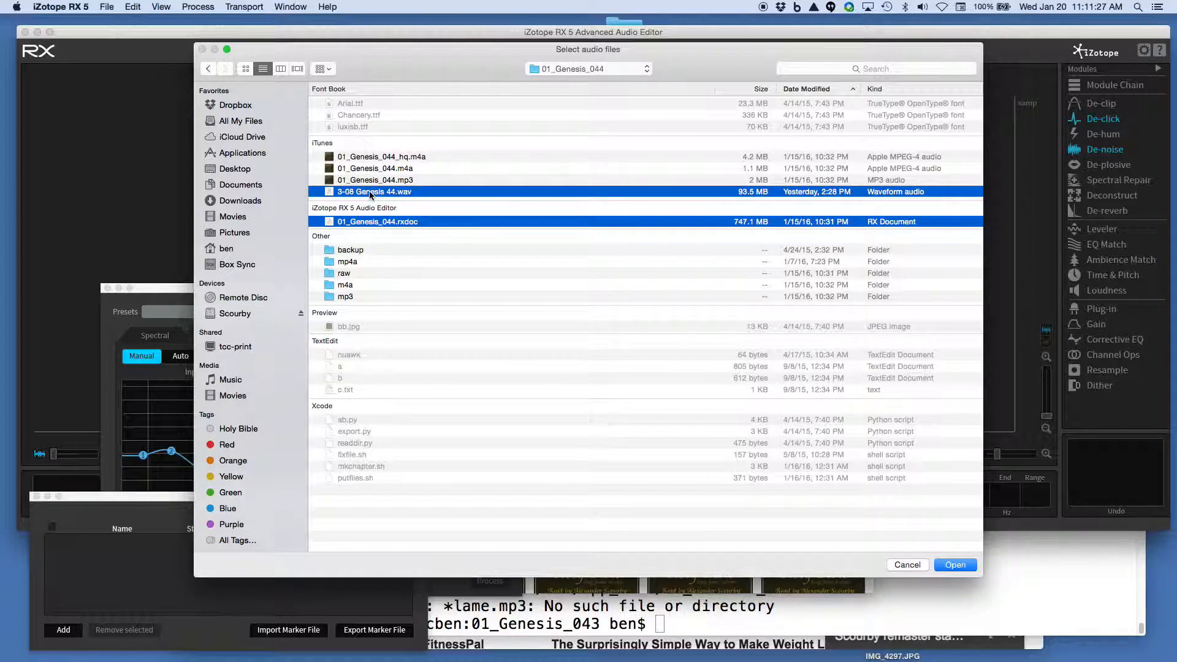
{"action": "key", "text": "Return"}
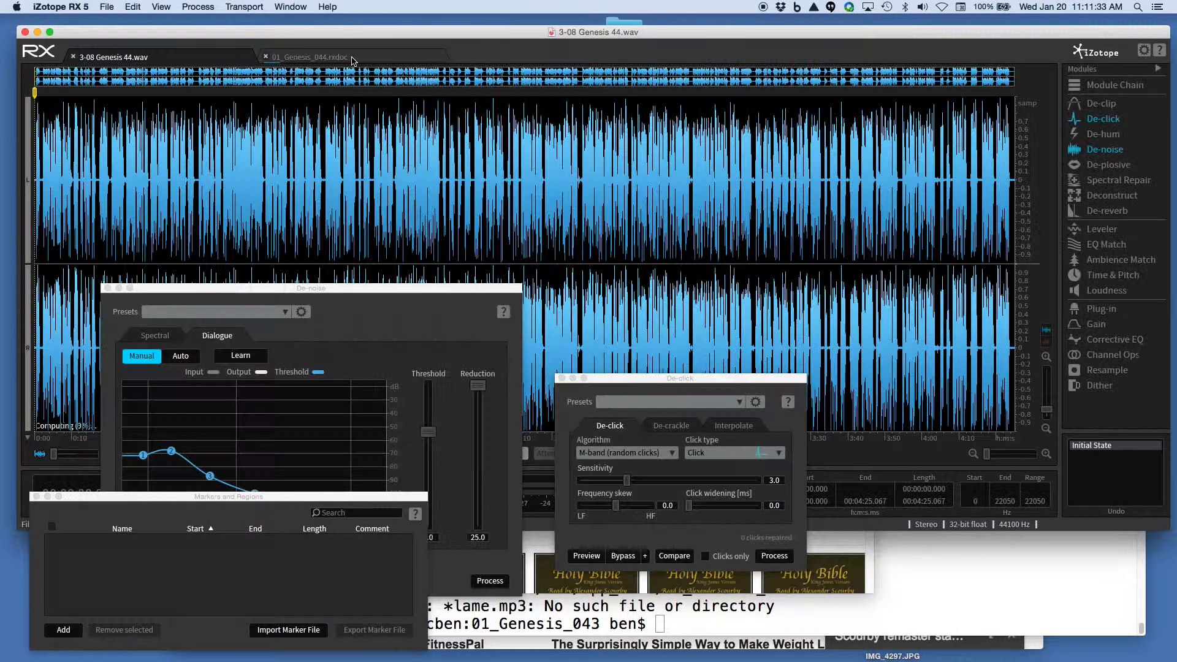
Export the marker list of 01_Genesis_044.rxdoc as Untitled.txt into the 01_Genesis_044 folder and close that document
{"action": "left_click", "coordinate": [353, 60]}
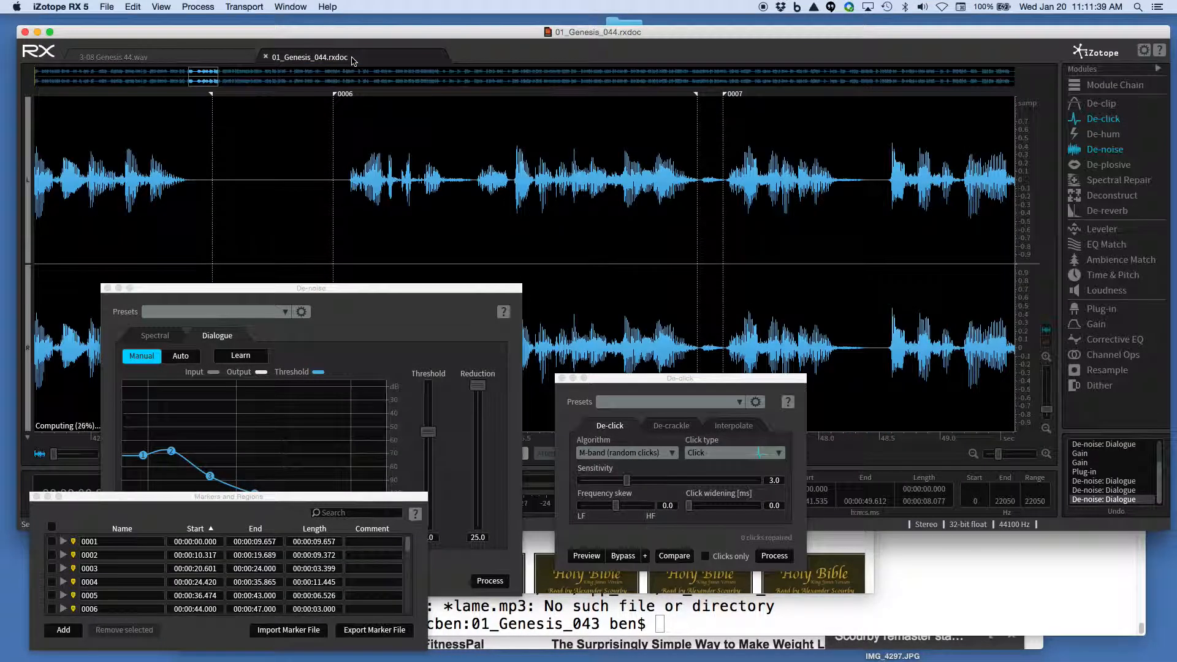
{"action": "left_click", "coordinate": [383, 630]}
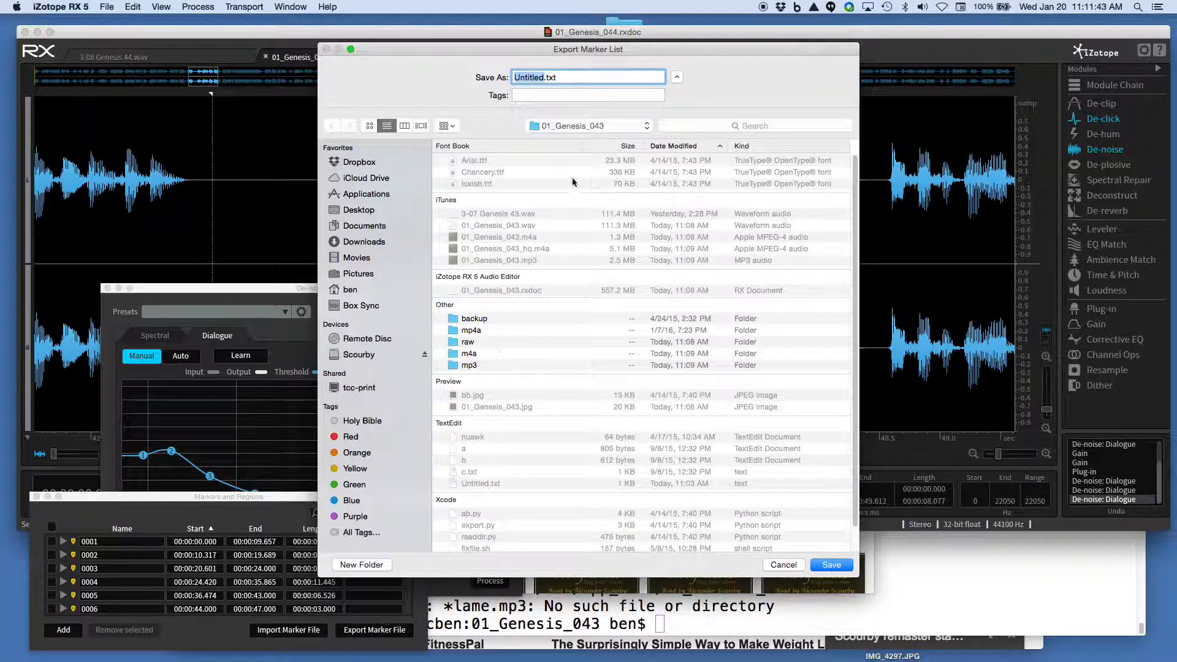
{"action": "left_click", "coordinate": [624, 126]}
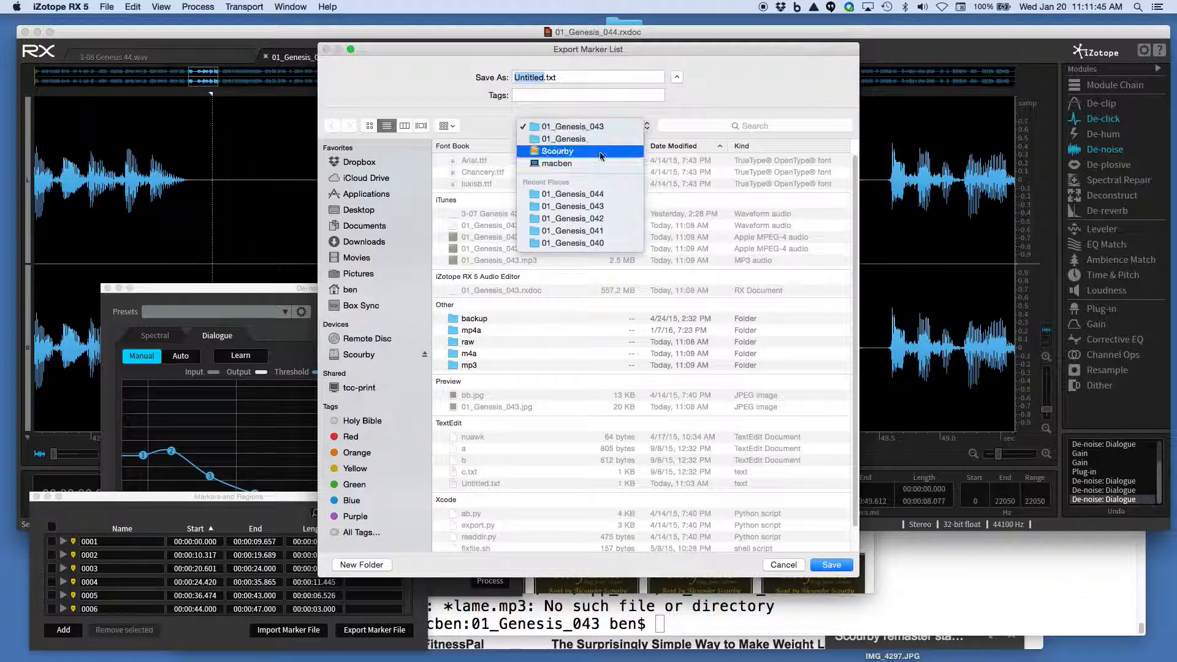
{"action": "left_click", "coordinate": [593, 200]}
{"action": "key", "text": "Return"}
{"action": "key", "text": "Return"}
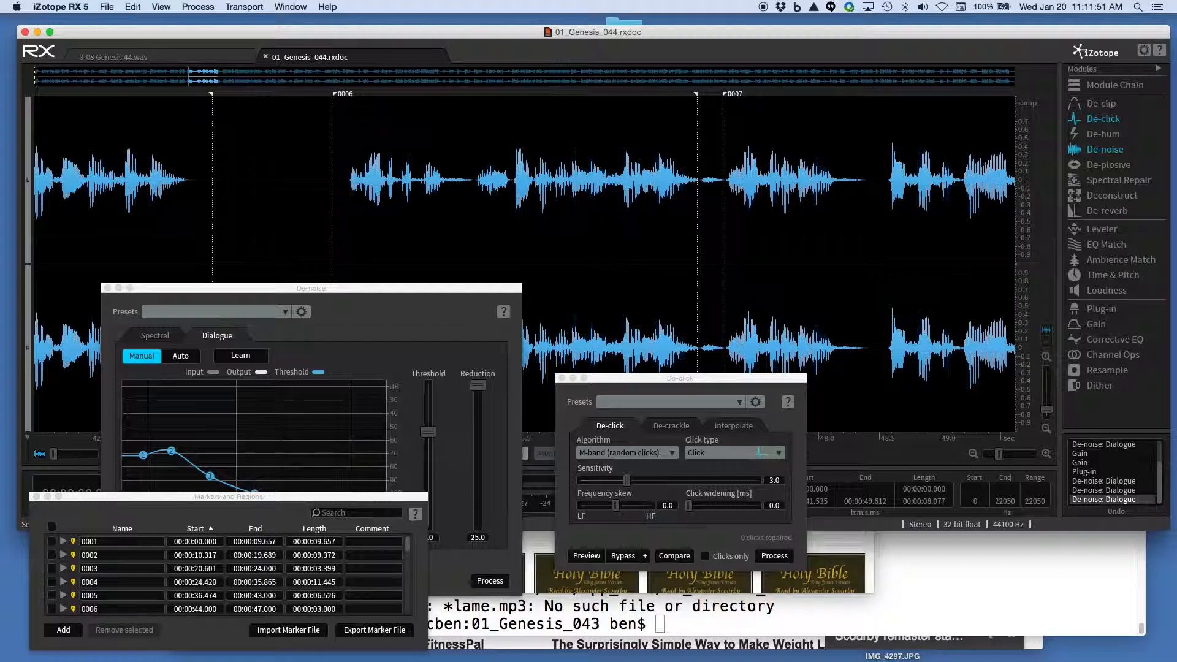
{"action": "left_click", "coordinate": [266, 56]}
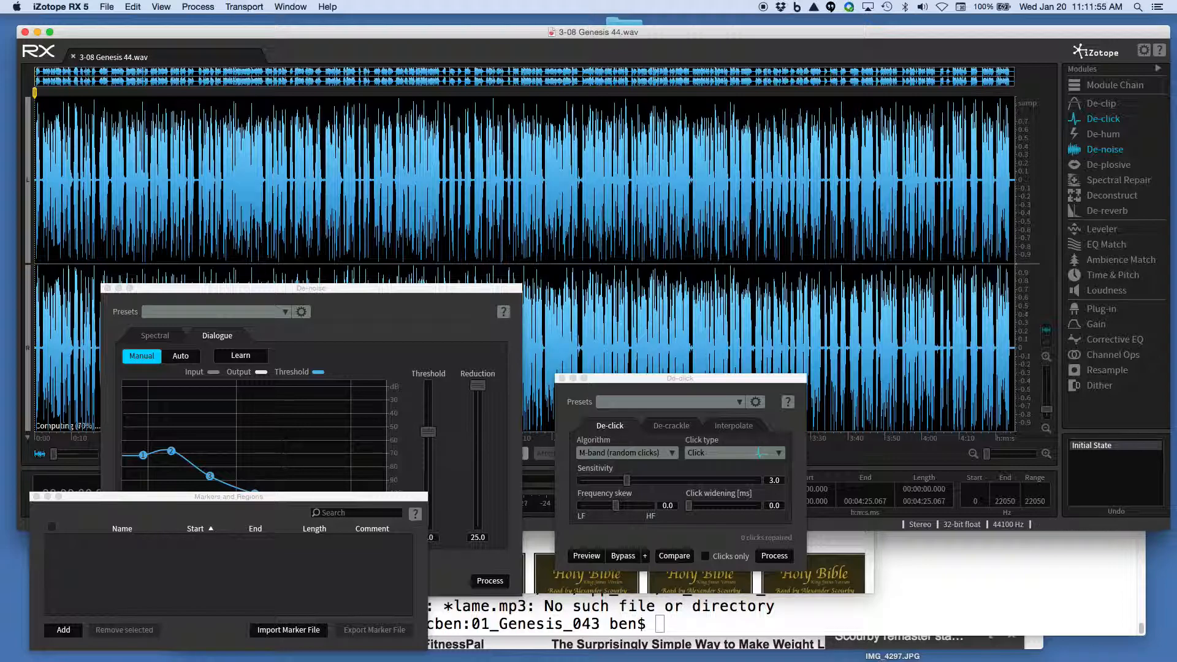
Import the marker list Untitled.txt into 3-08 Genesis 44.wav
{"action": "left_click", "coordinate": [288, 630]}
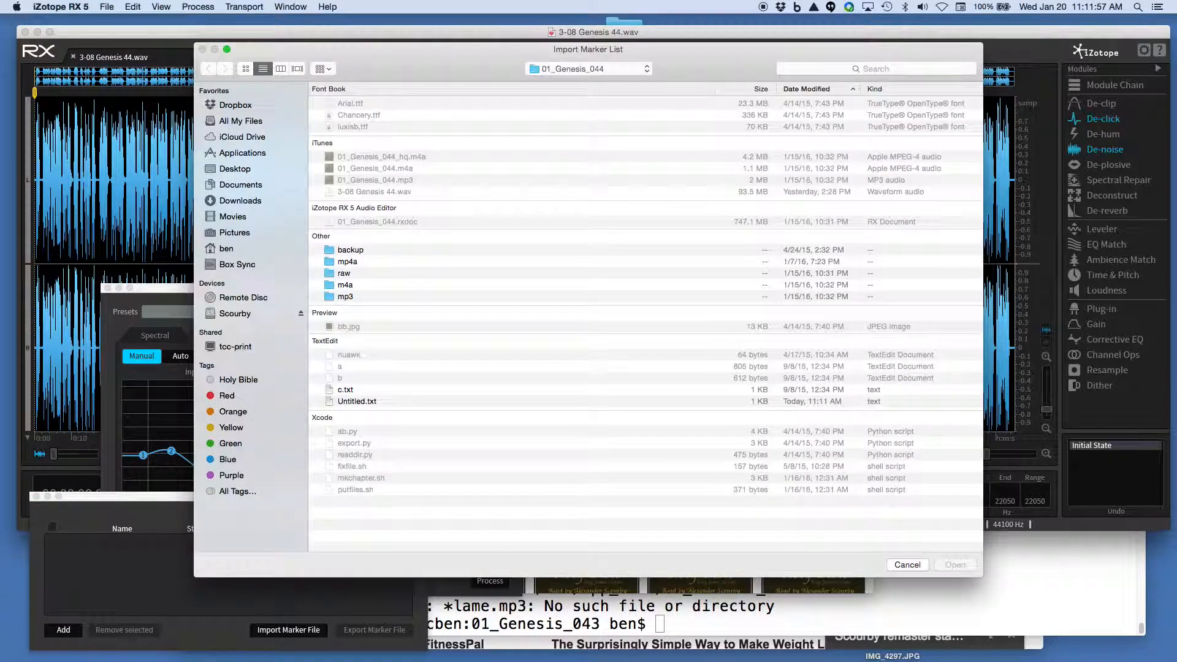
{"action": "double_click", "coordinate": [357, 401]}
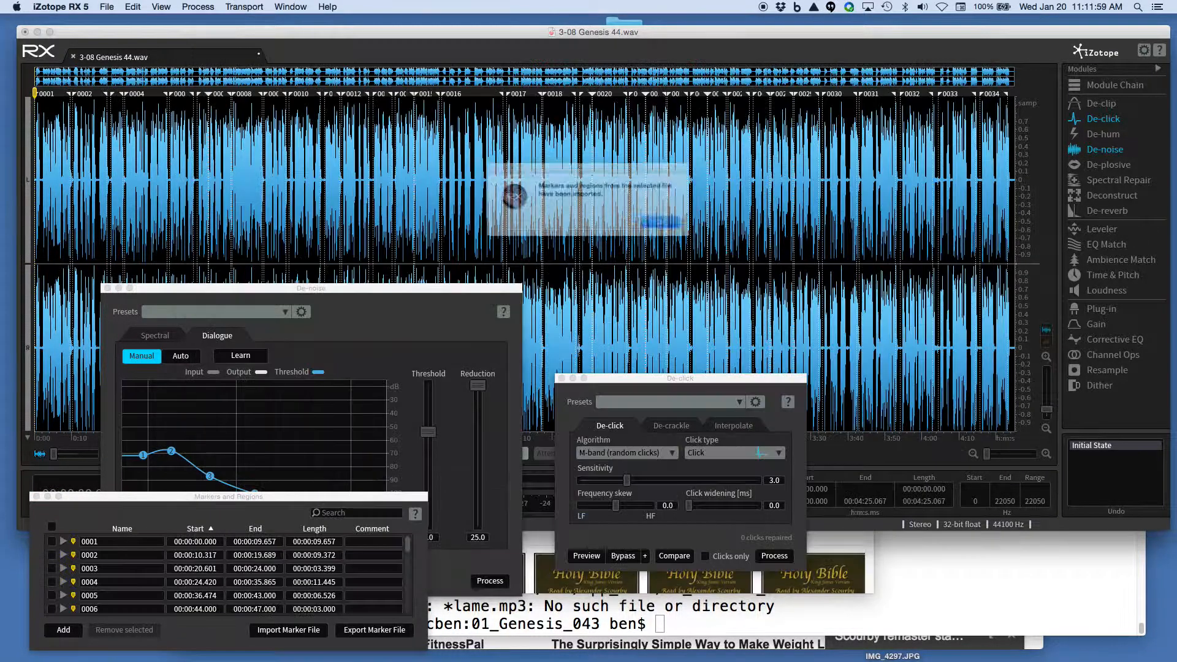
{"action": "key", "text": "Return"}
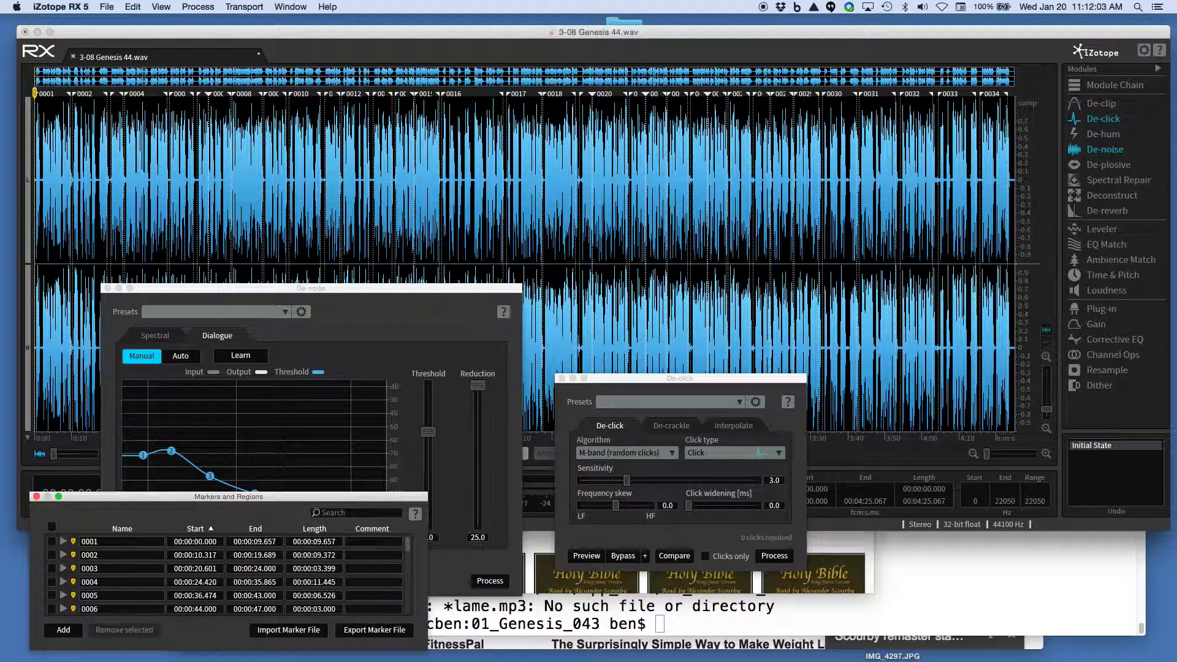
Measure the offset between region 0001's end marker and the pause after the first passage
{"action": "key", "text": "super+equal"}
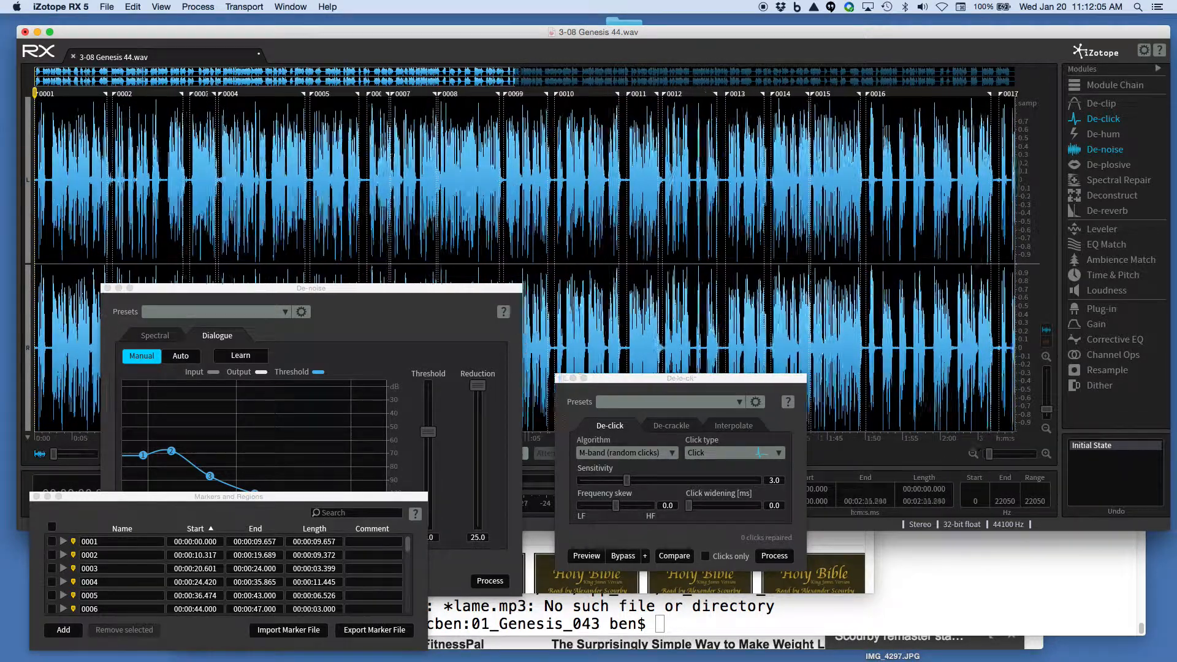
{"action": "key", "text": "super+equal"}
{"action": "key", "text": "super+equal"}
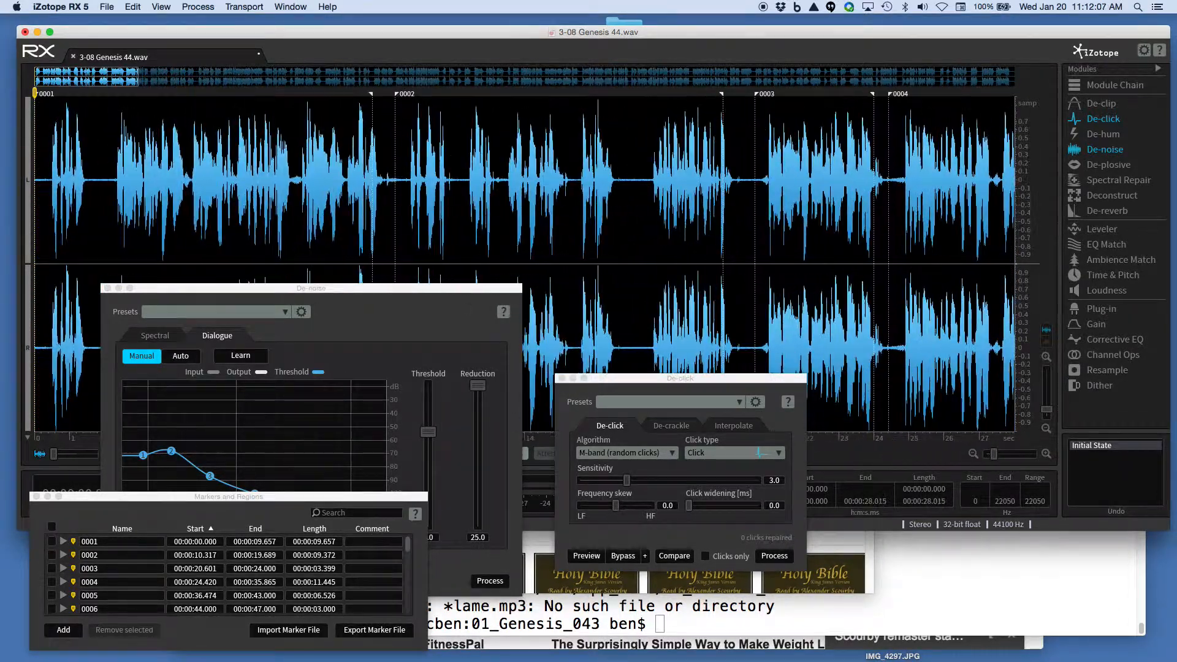
{"action": "key", "text": "super+equal"}
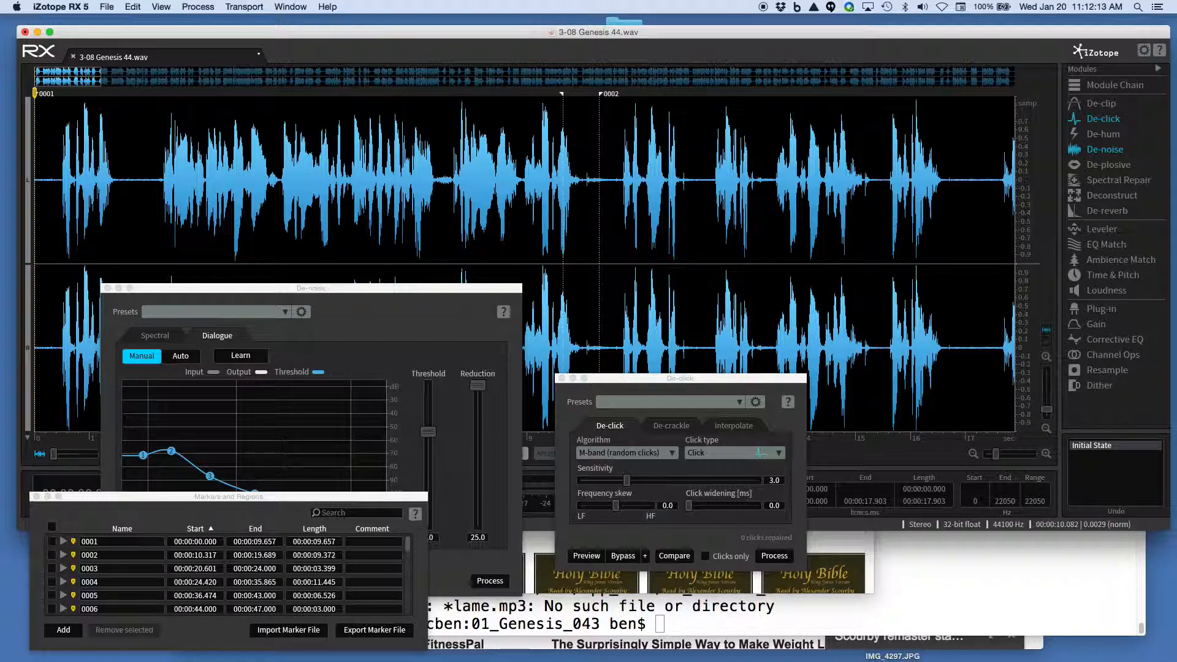
{"action": "left_click_drag", "start_coordinate": [583, 184], "coordinate": [564, 186]}
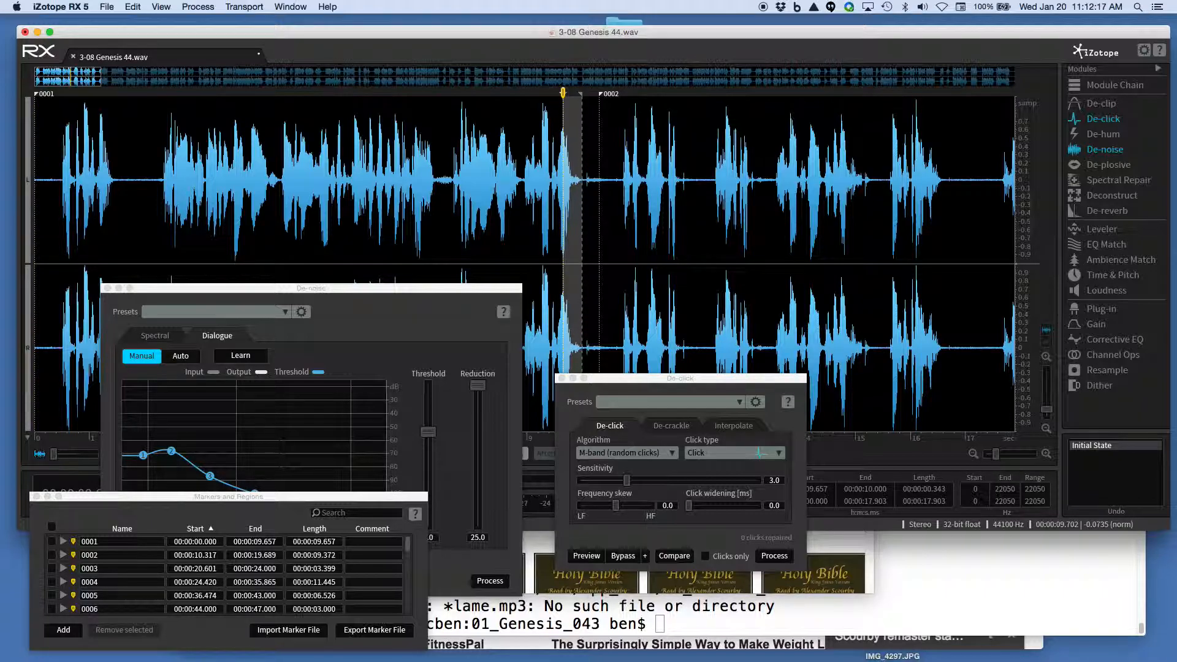
Clear the time selection and remove all imported markers and regions from the file
{"action": "left_click", "coordinate": [378, 184]}
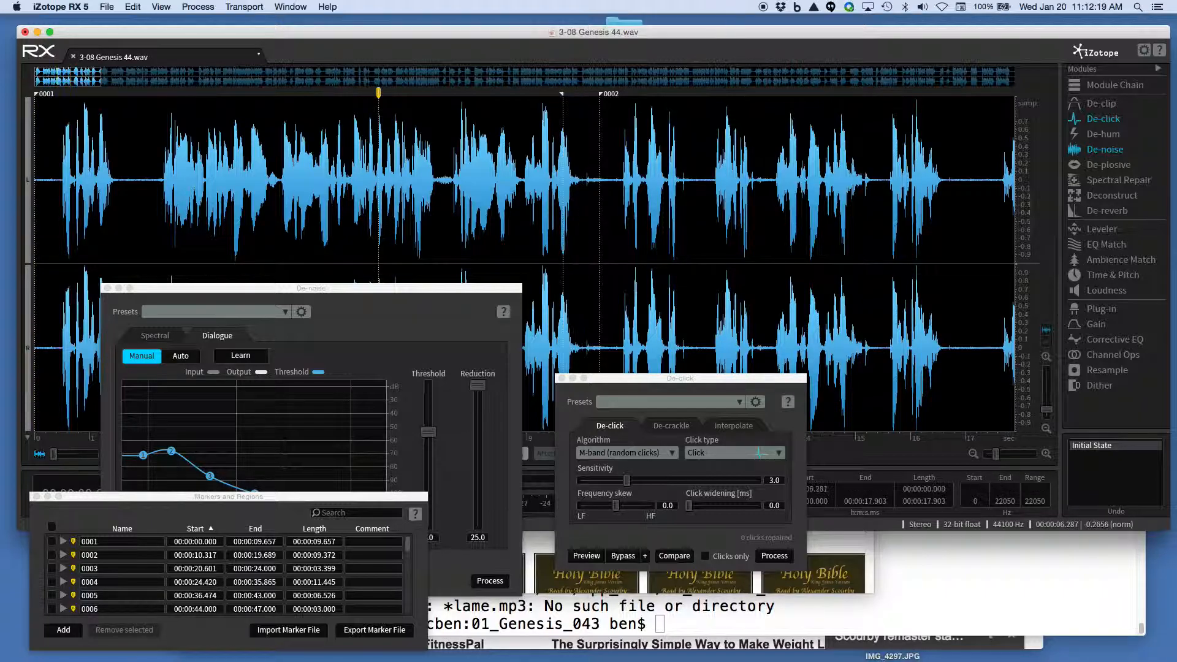
{"action": "left_click", "coordinate": [51, 527]}
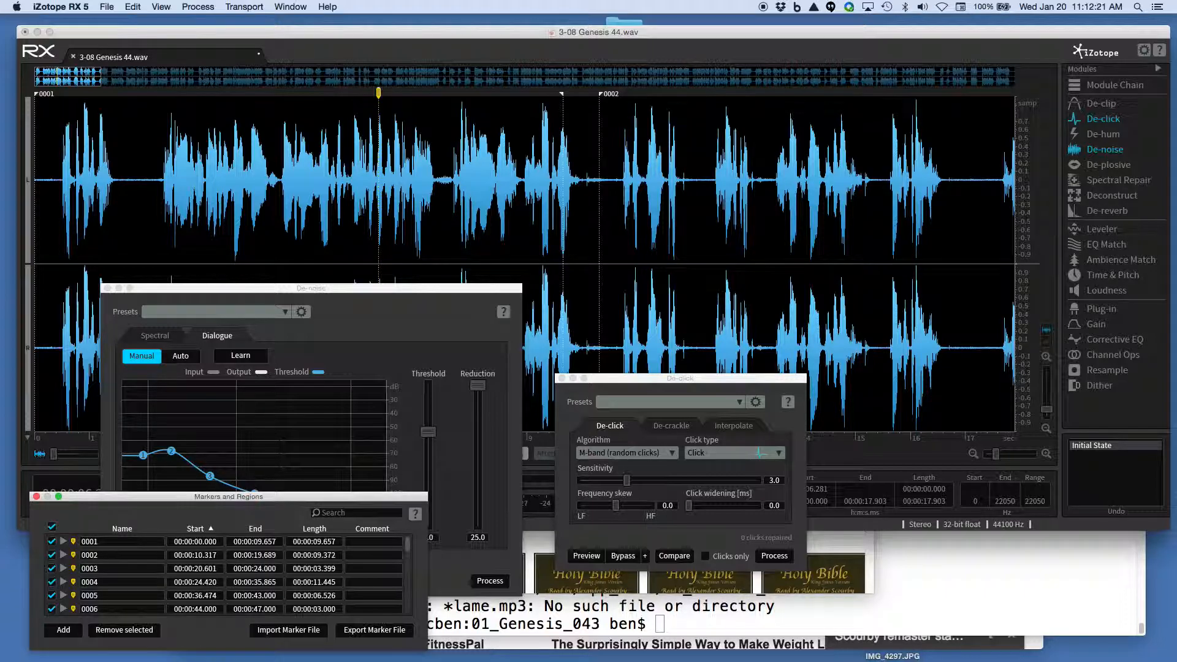
{"action": "left_click", "coordinate": [124, 630]}
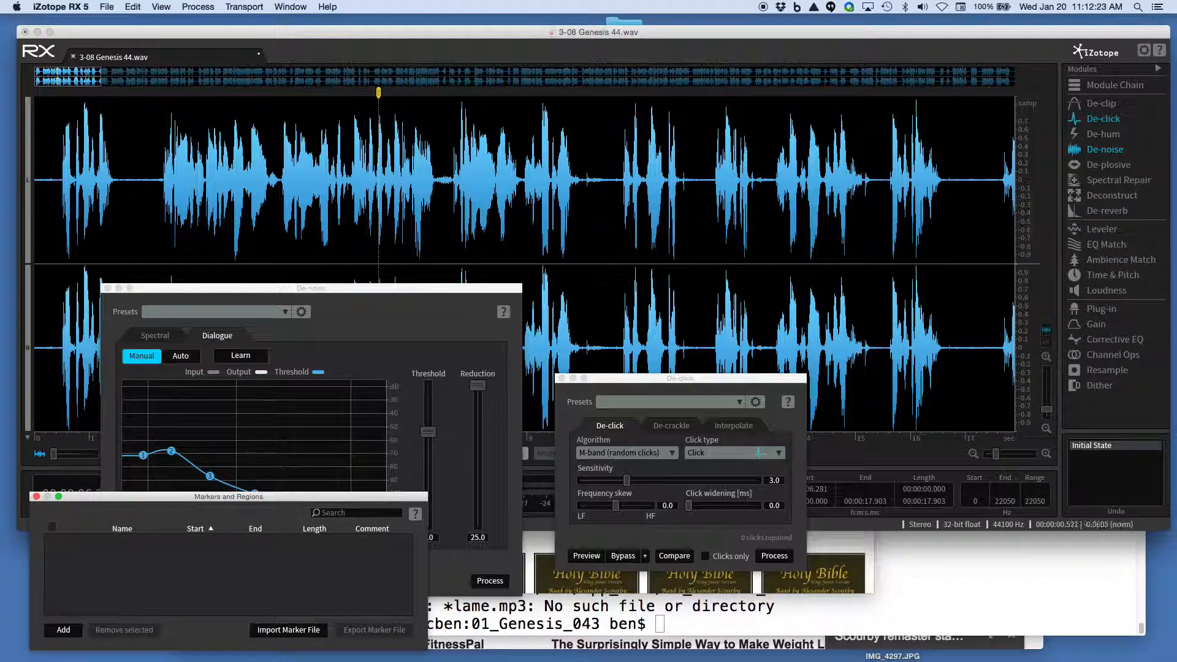
Delete about the first 0.314 seconds of silence at the start of the recording
{"action": "left_click_drag", "start_coordinate": [52, 184], "coordinate": [34, 184]}
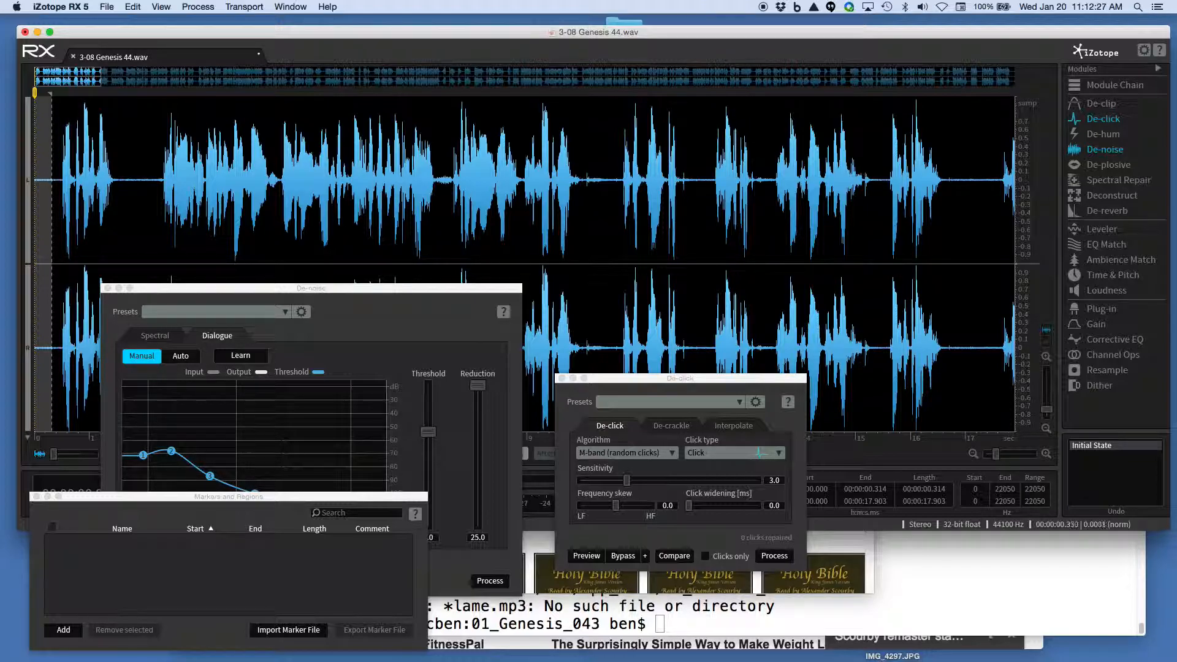
{"action": "key", "text": "Delete"}
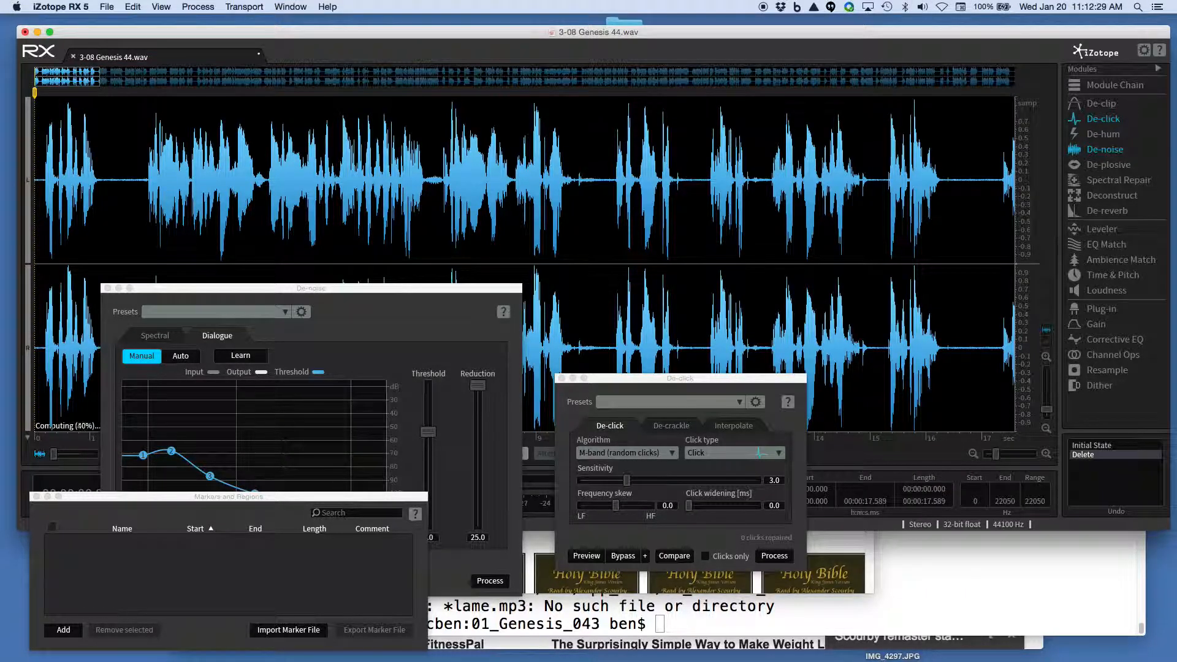
Import the Untitled.txt marker list into the trimmed recording and check the regions against the pauses through region 0008
{"action": "left_click", "coordinate": [288, 630]}
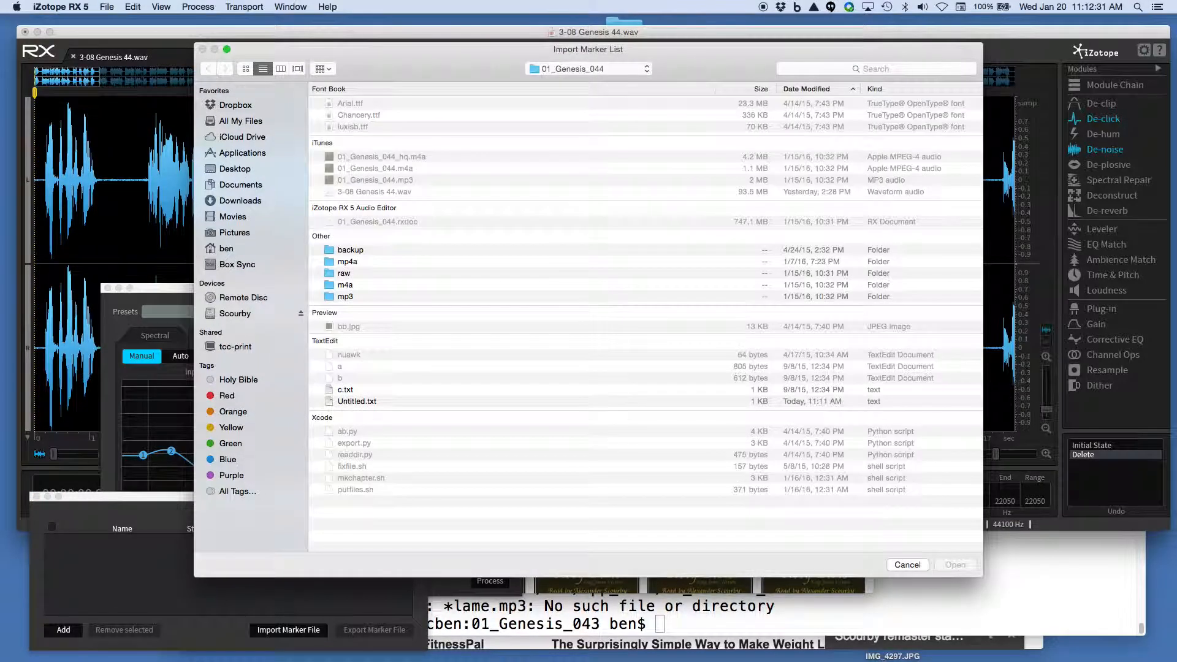
{"action": "double_click", "coordinate": [357, 401]}
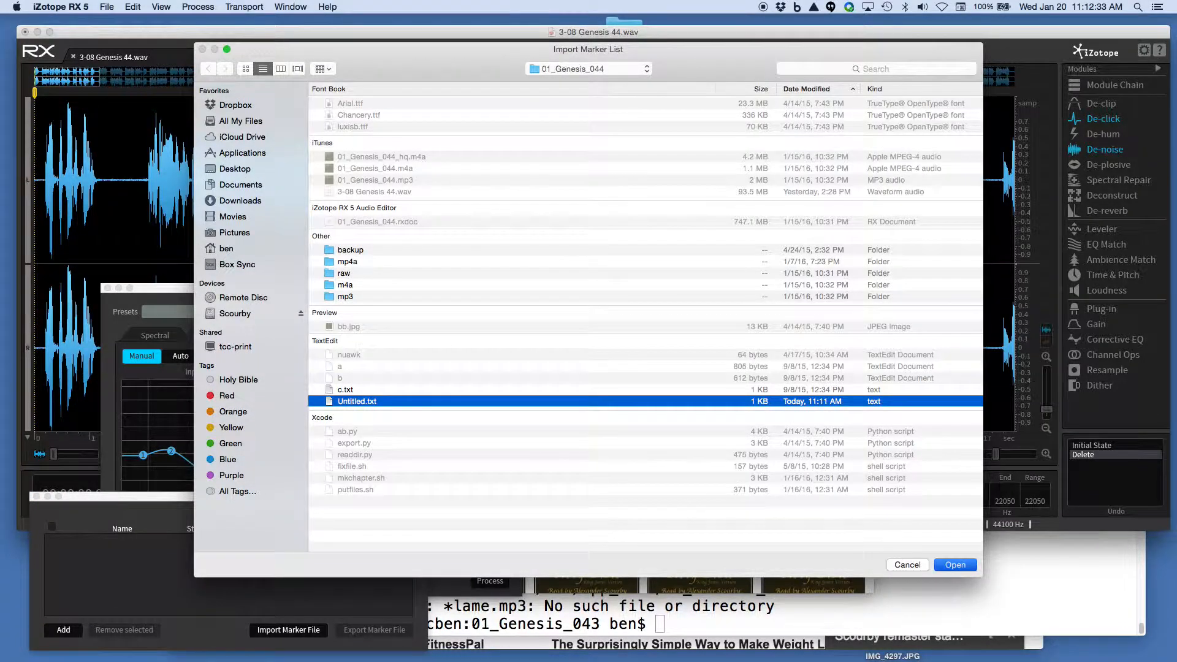
{"action": "key", "text": "Return"}
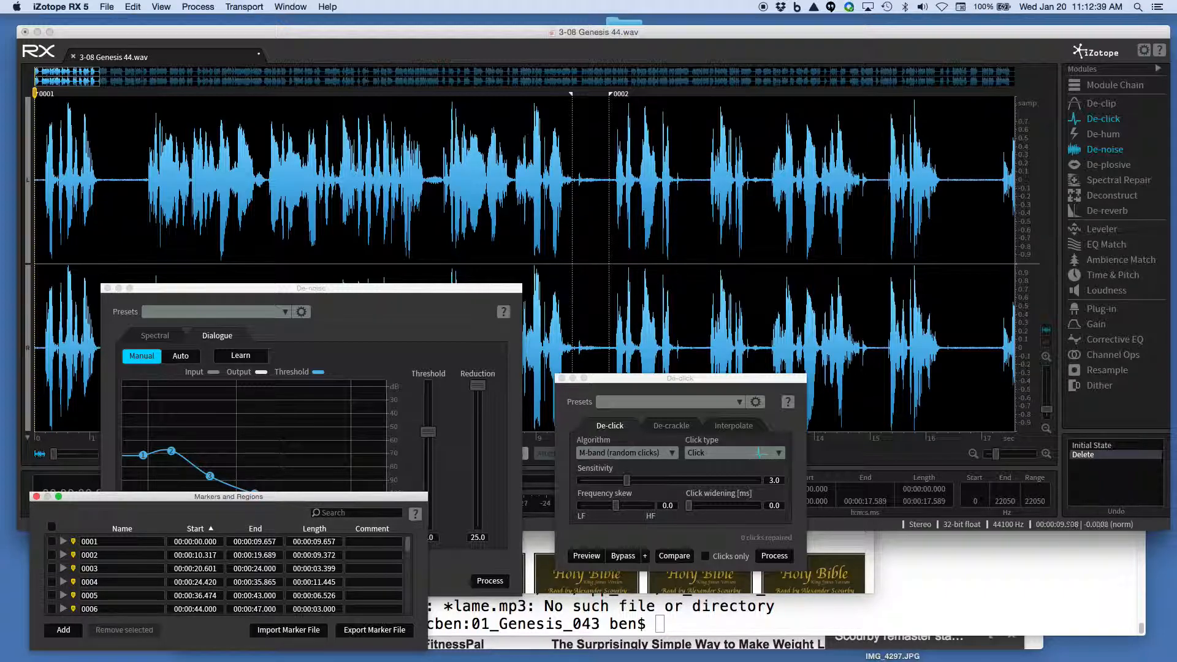
{"action": "scroll", "coordinate": [525, 261], "scroll_direction": "right", "scroll_amount": 10}
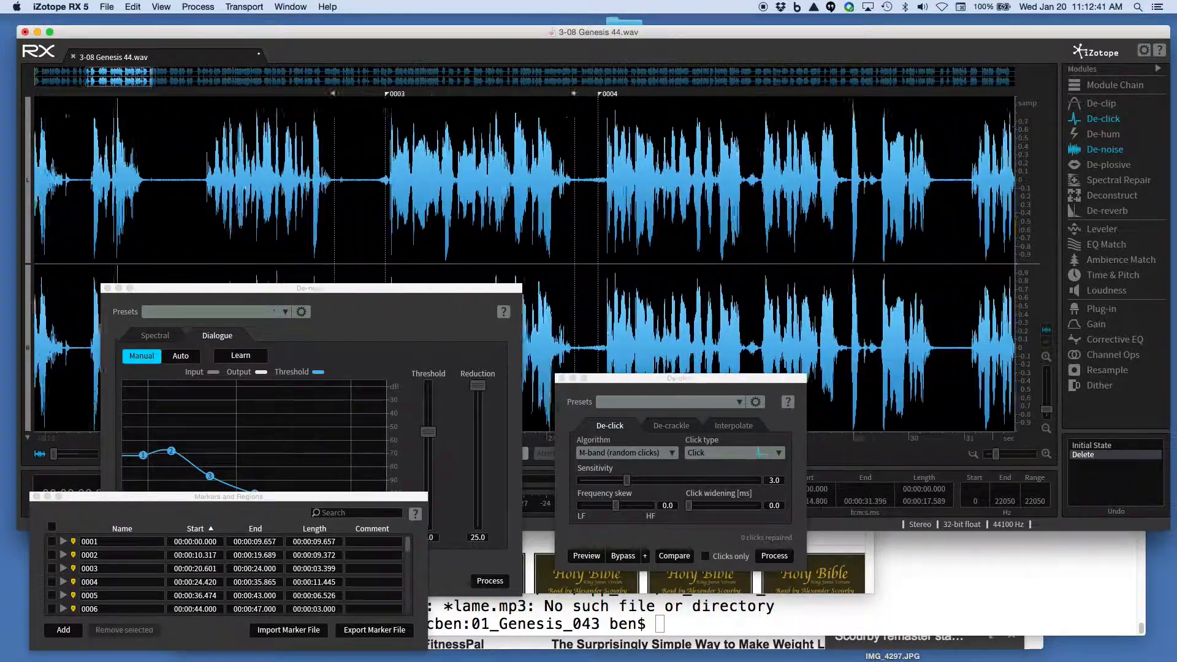
{"action": "scroll", "coordinate": [525, 261], "scroll_direction": "right", "scroll_amount": 10}
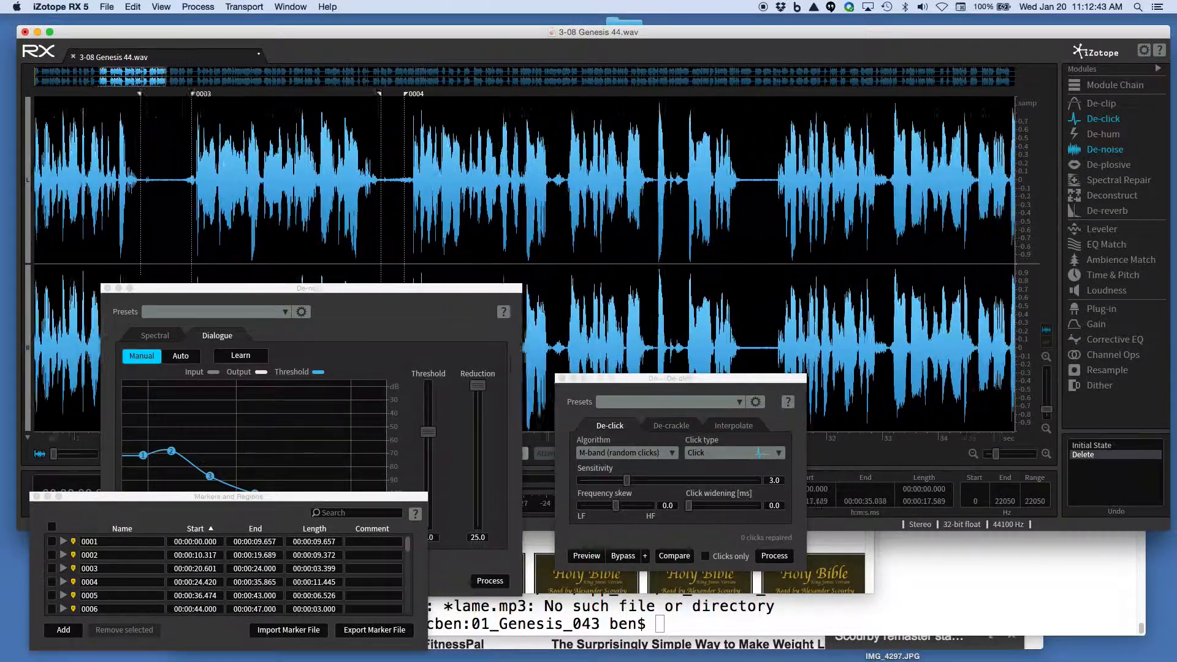
{"action": "scroll", "coordinate": [525, 260], "scroll_direction": "right", "scroll_amount": 7}
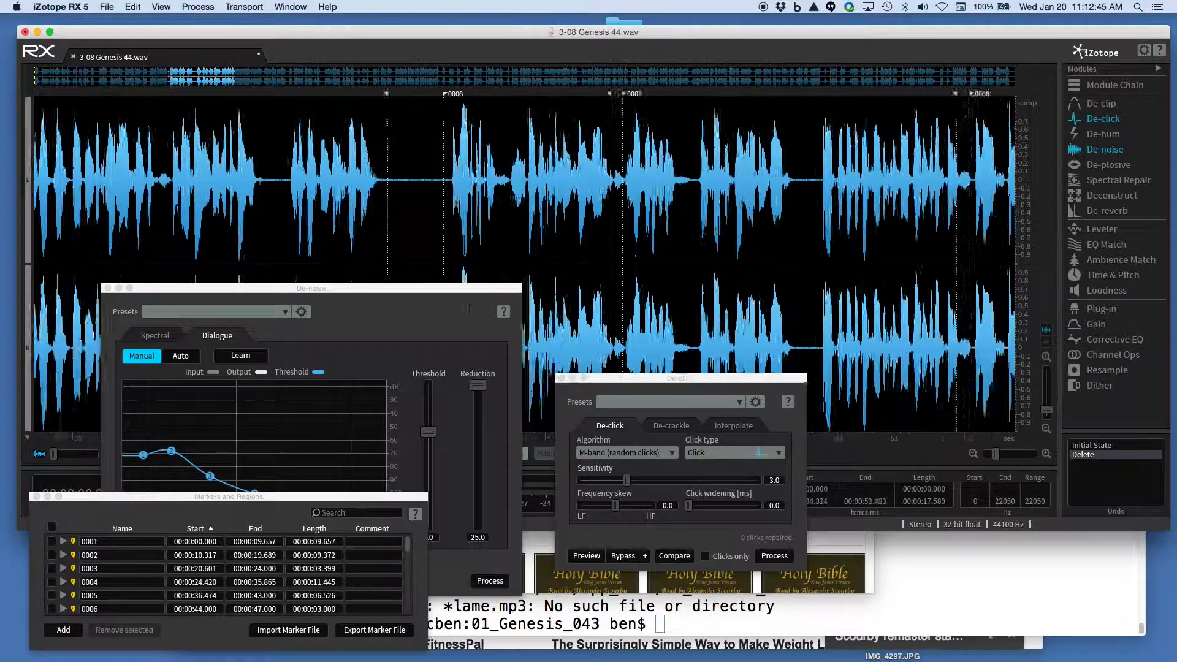
{"action": "scroll", "coordinate": [524, 260], "scroll_direction": "right", "scroll_amount": 1}
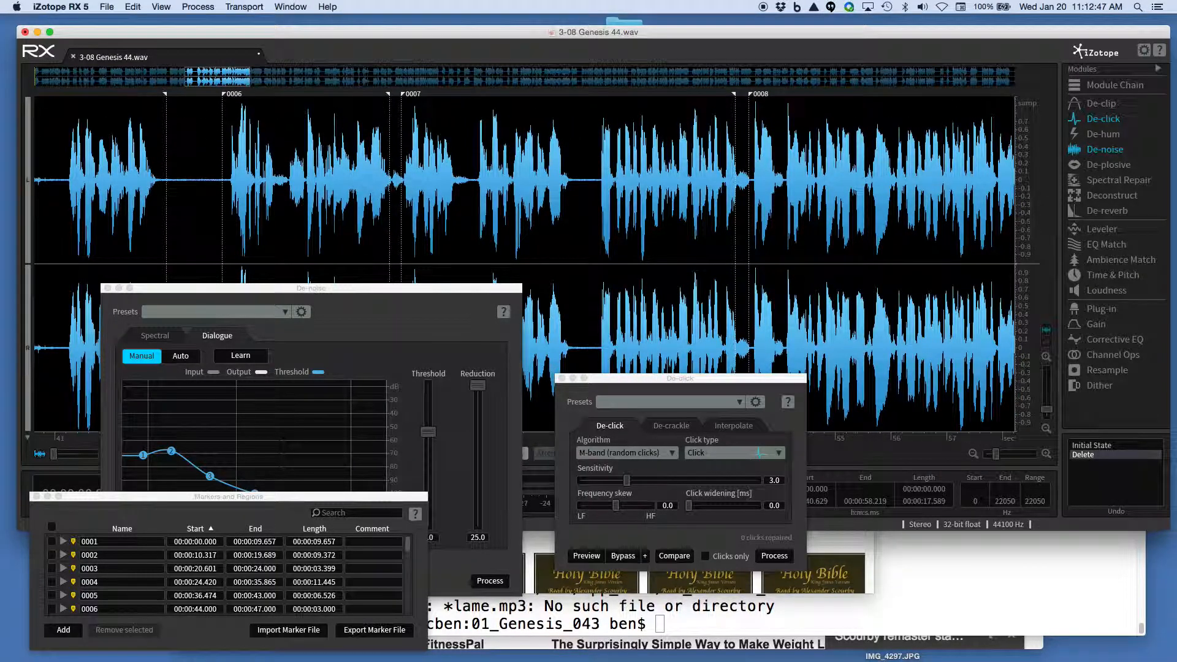
Shift the end markers of regions 0006, 0007 and 0009 slightly later so they sit in the pauses after their passages
{"action": "left_click_drag", "start_coordinate": [387, 94], "coordinate": [394, 94]}
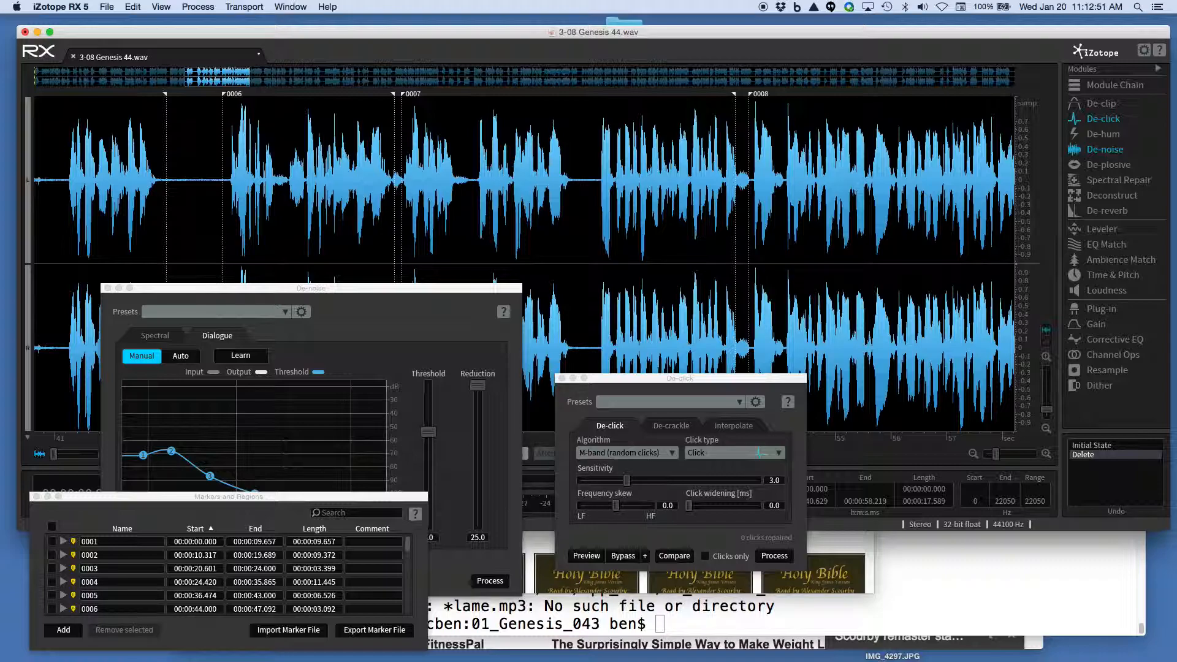
{"action": "left_click_drag", "start_coordinate": [734, 93], "coordinate": [737, 94]}
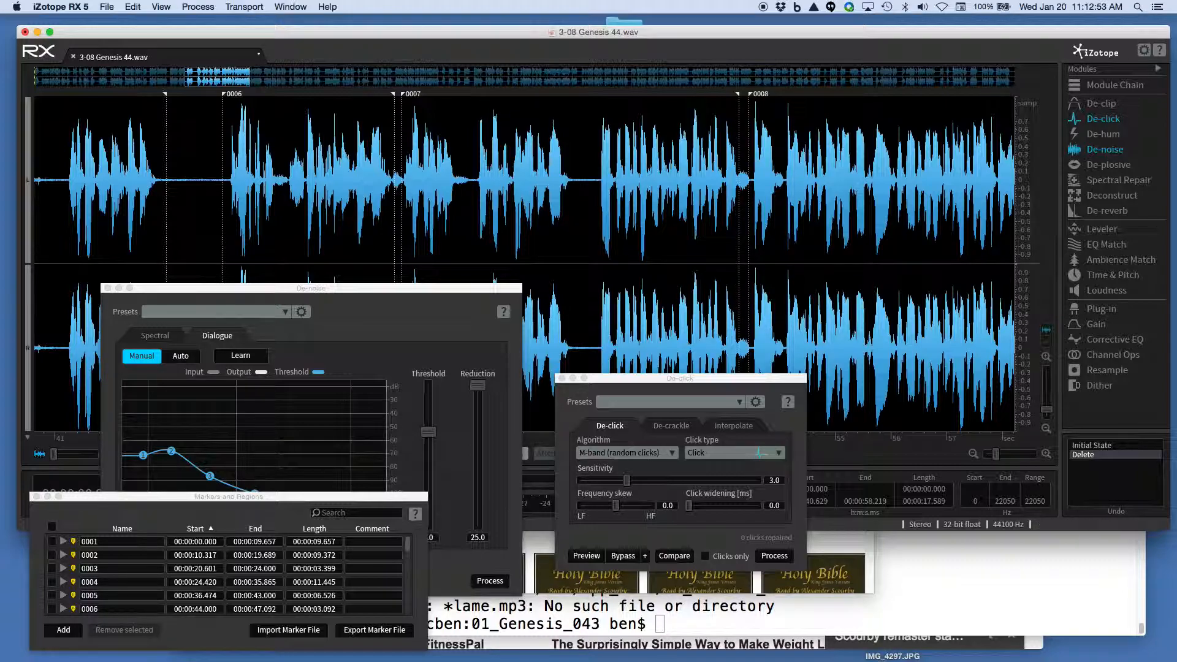
{"action": "scroll", "coordinate": [524, 260], "scroll_direction": "right", "scroll_amount": 10}
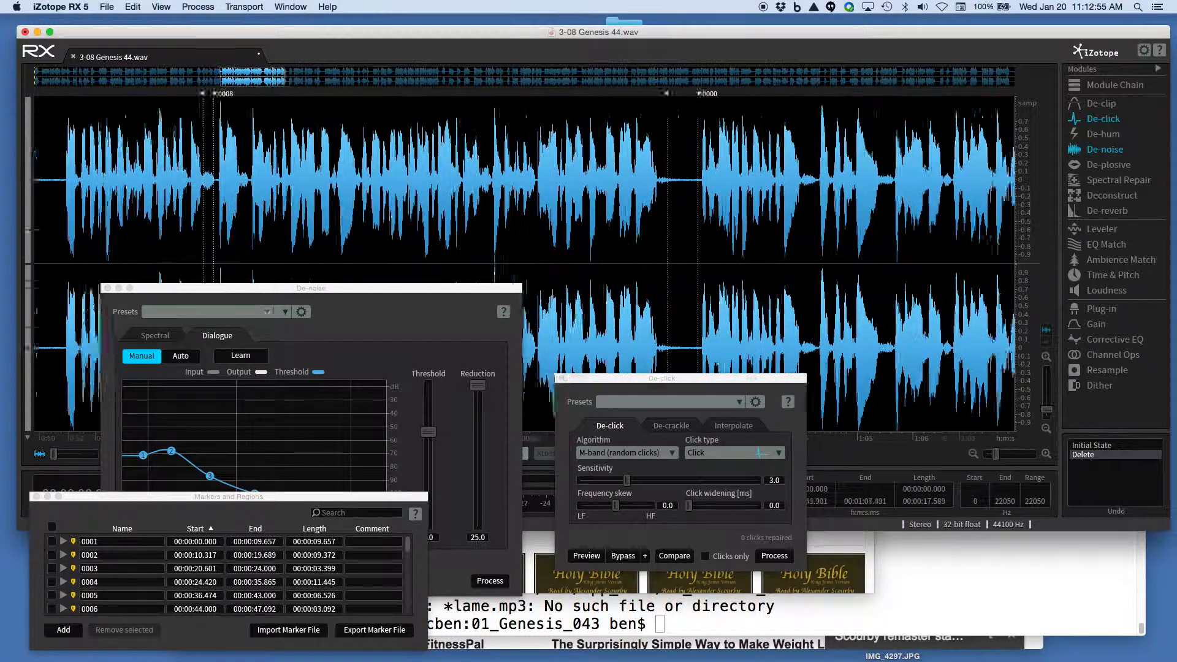
{"action": "scroll", "coordinate": [524, 260], "scroll_direction": "right", "scroll_amount": 3}
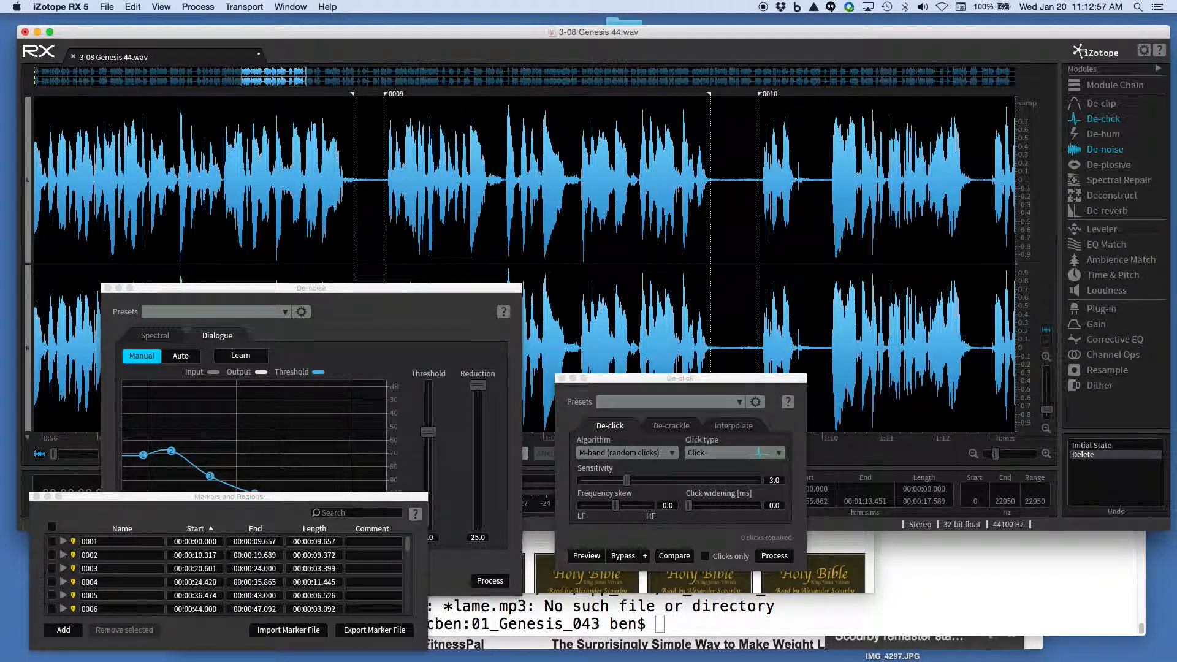
{"action": "scroll", "coordinate": [524, 261], "scroll_direction": "right", "scroll_amount": 1}
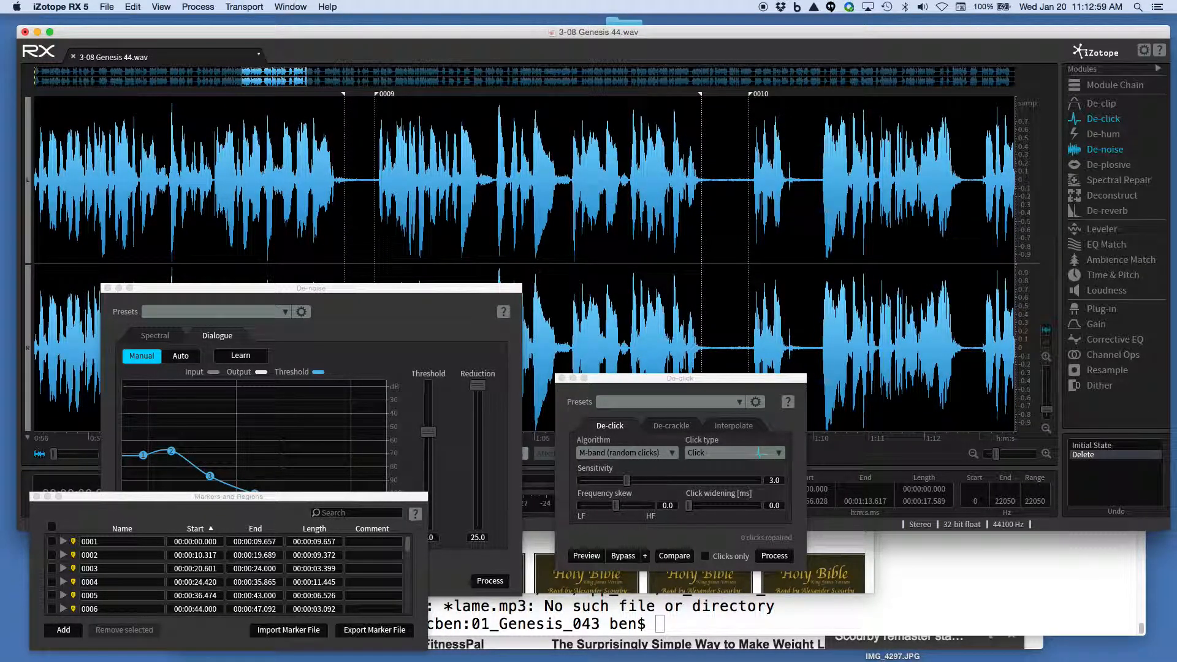
{"action": "scroll", "coordinate": [524, 261], "scroll_direction": "right", "scroll_amount": 2}
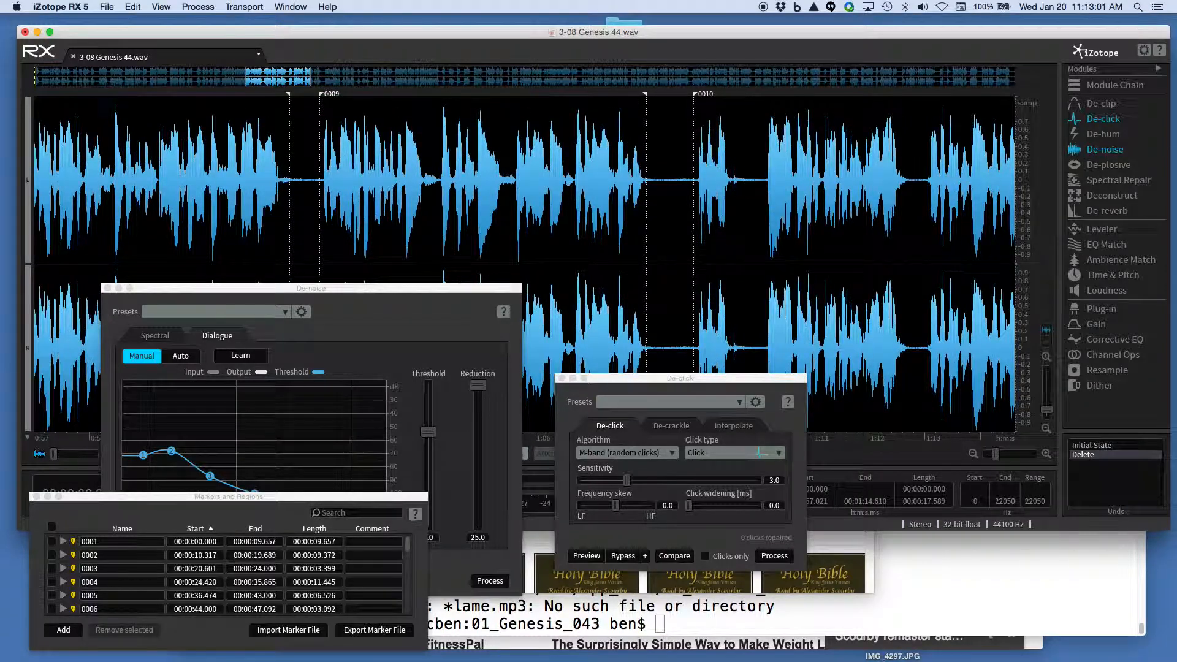
{"action": "key", "text": "space"}
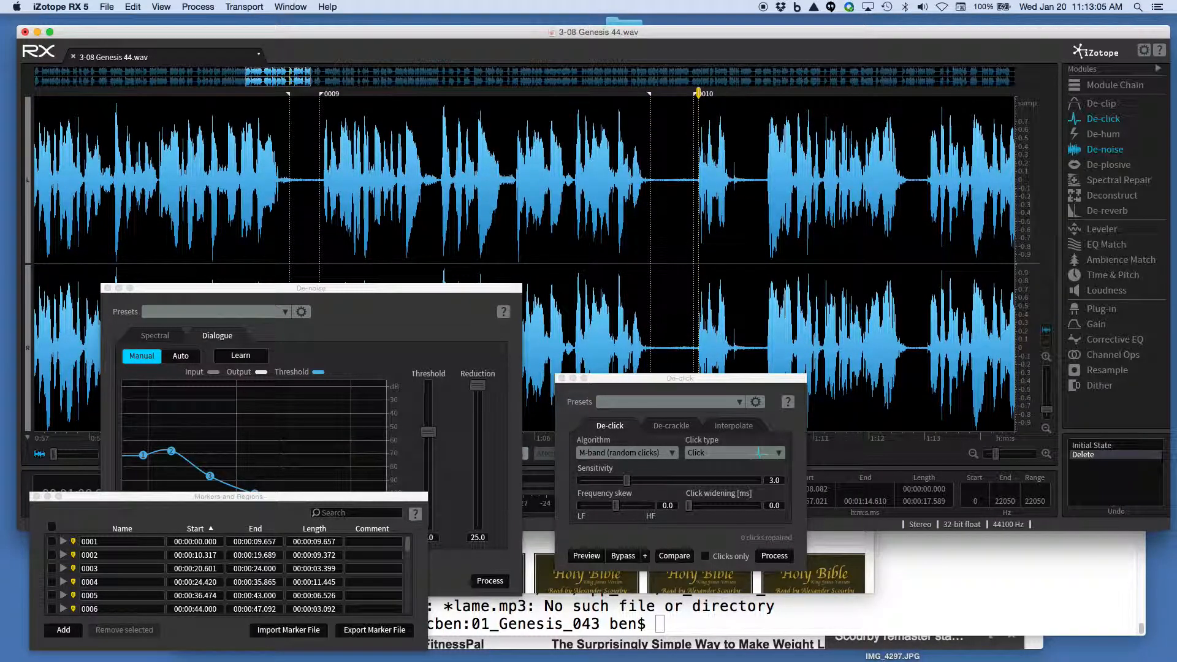
Check the region boundaries from 0011 to 0016 against the pauses and nudge region 0014's end marker slightly later
{"action": "scroll", "coordinate": [524, 261], "scroll_direction": "right", "scroll_amount": 10}
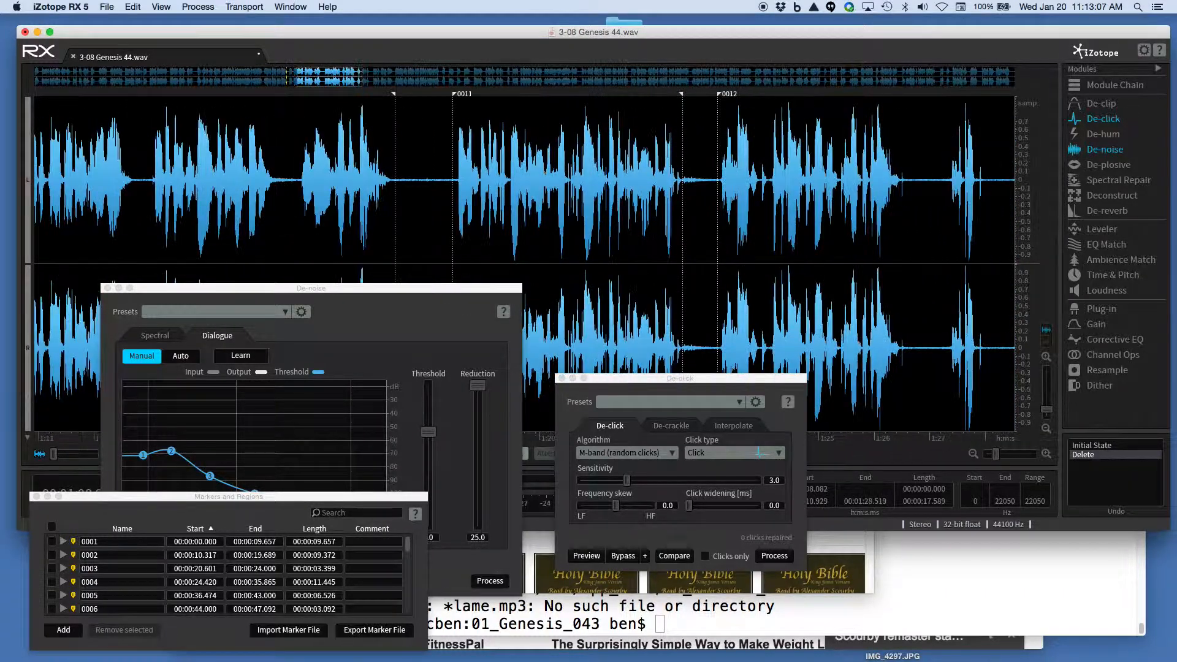
{"action": "scroll", "coordinate": [524, 263], "scroll_direction": "right", "scroll_amount": 5}
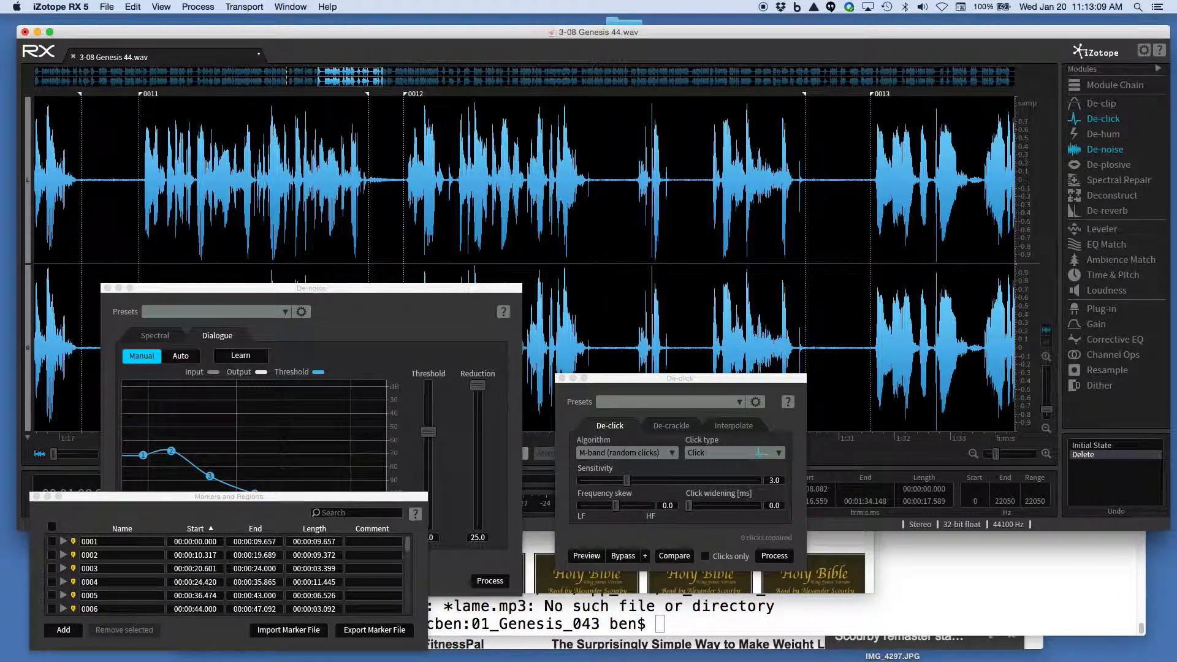
{"action": "scroll", "coordinate": [524, 263], "scroll_direction": "right", "scroll_amount": 6}
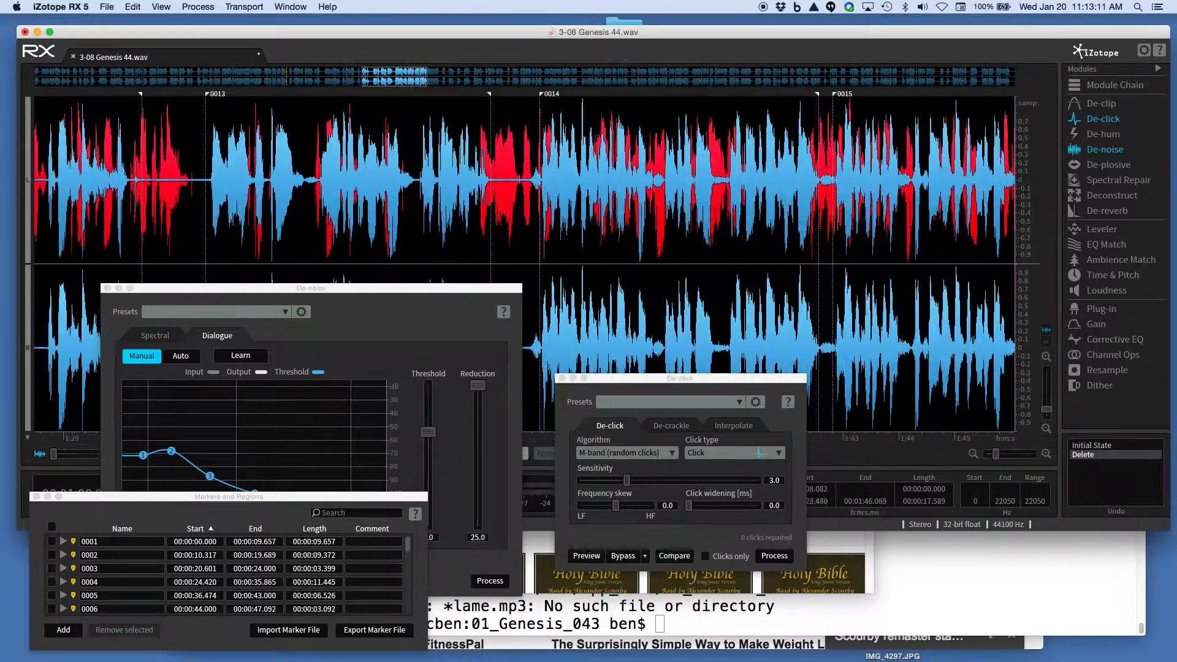
{"action": "mouse_move", "coordinate": [359, 184]}
{"action": "left_mouse_down"}
{"action": "mouse_move", "coordinate": [121, 184]}
{"action": "mouse_move", "coordinate": [358, 184]}
{"action": "left_mouse_up"}
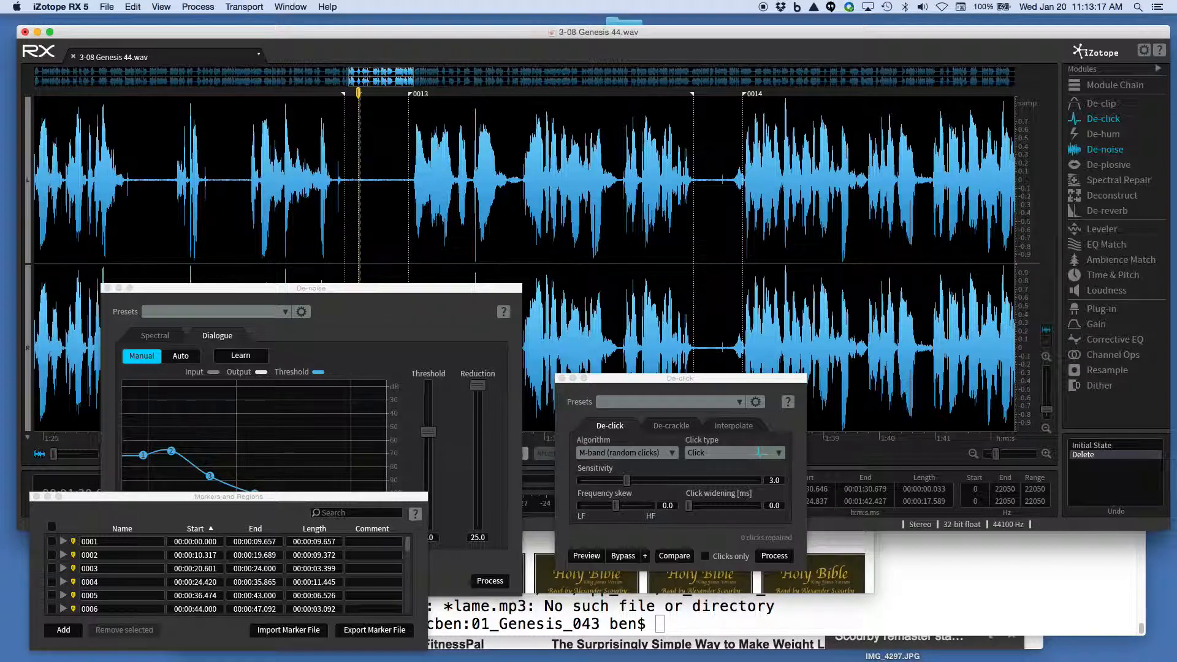
{"action": "left_click_drag", "start_coordinate": [386, 76], "coordinate": [421, 77]}
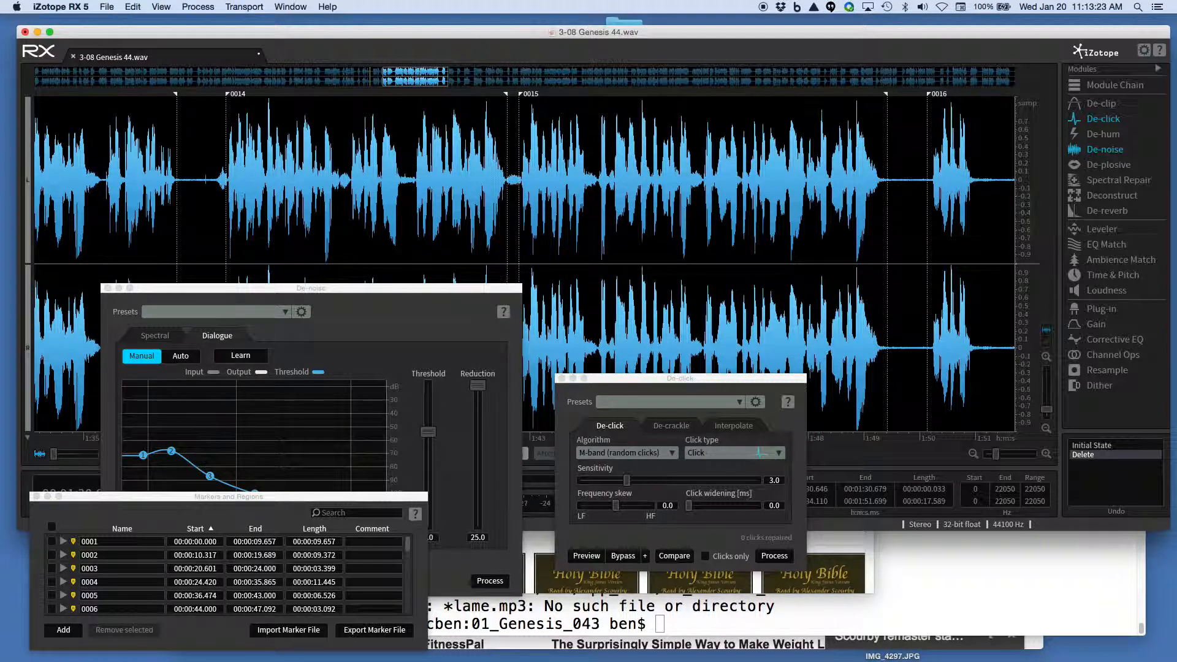
{"action": "left_click_drag", "start_coordinate": [510, 177], "coordinate": [521, 178]}
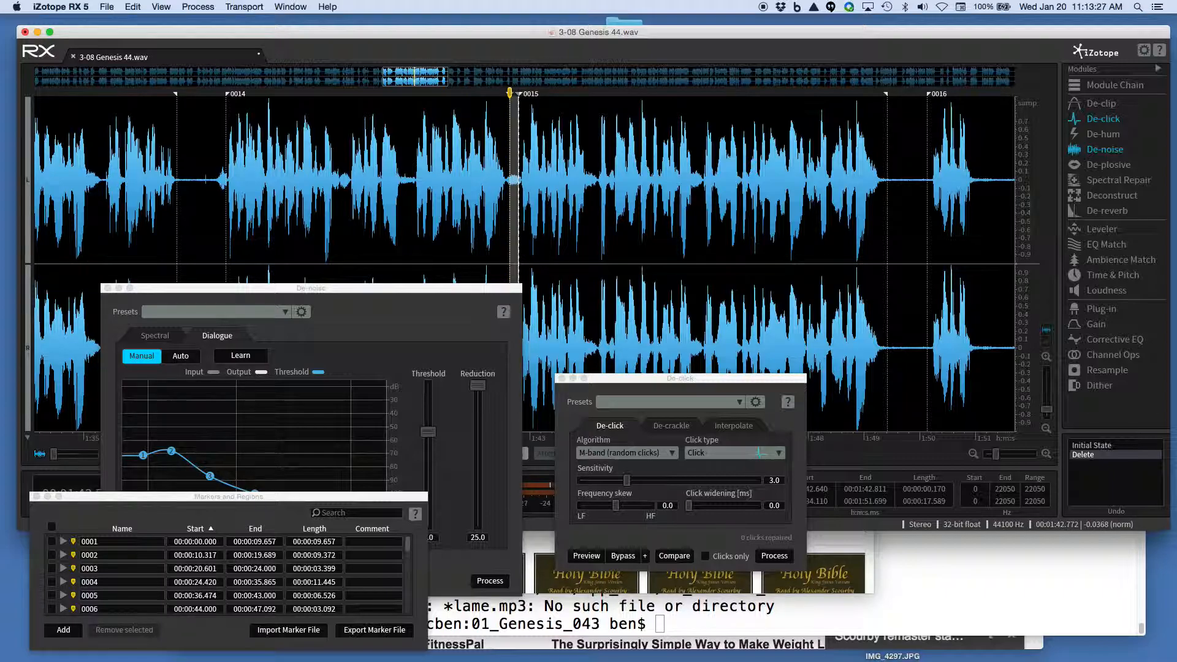
{"action": "left_click", "coordinate": [362, 168]}
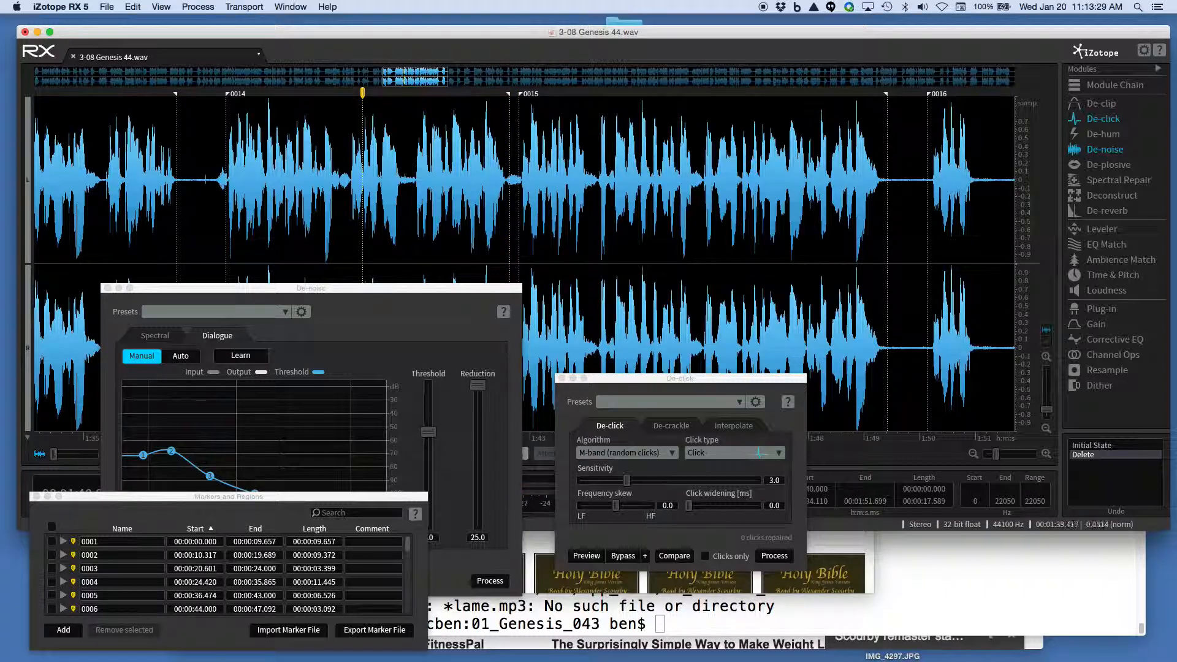
Measure the pause between region 0017's end marker and the start of region 0018, clearing the time selection when done
{"action": "left_click_drag", "start_coordinate": [412, 77], "coordinate": [441, 77]}
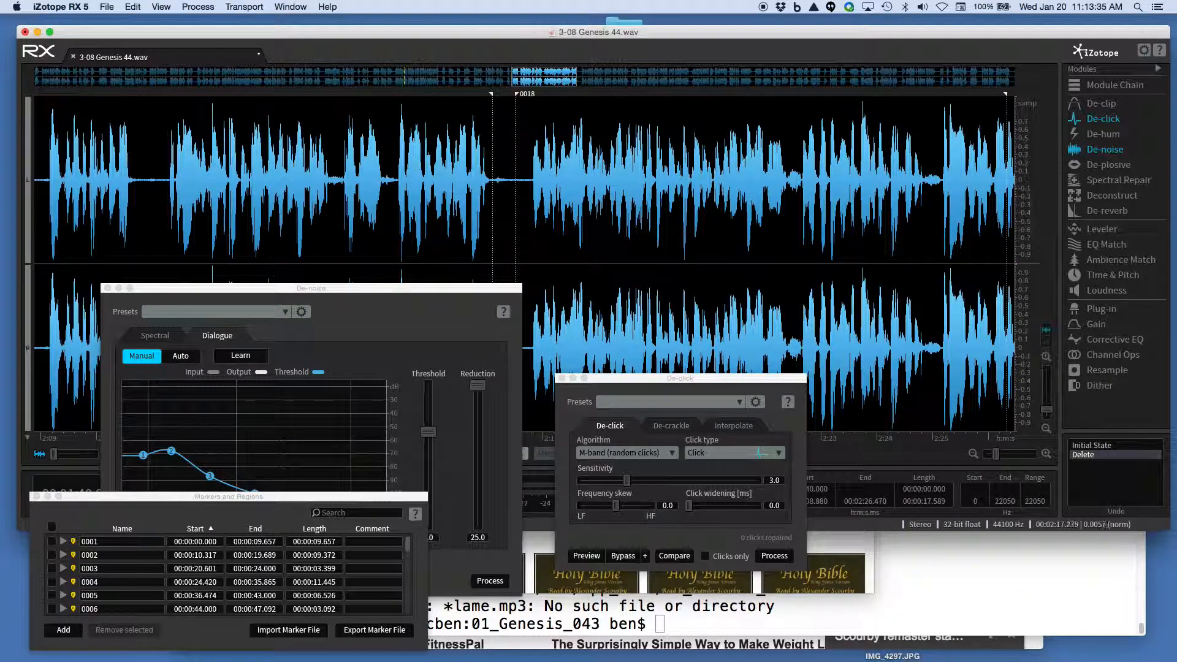
{"action": "left_click_drag", "start_coordinate": [510, 179], "coordinate": [498, 180]}
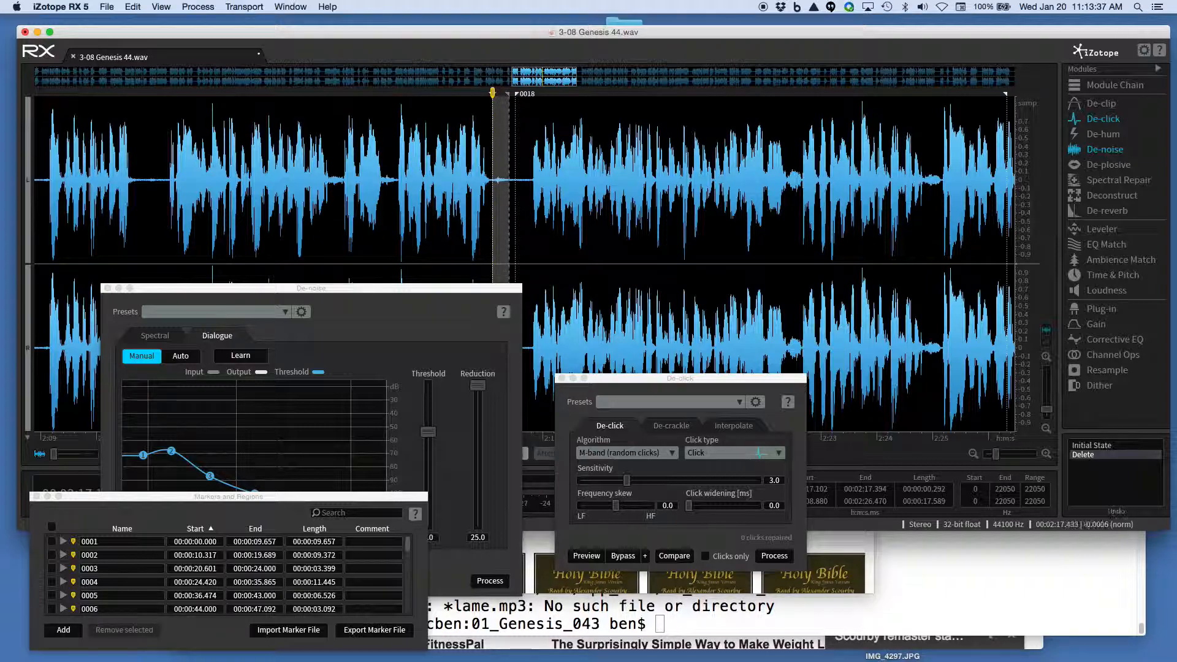
{"action": "left_click", "coordinate": [450, 180]}
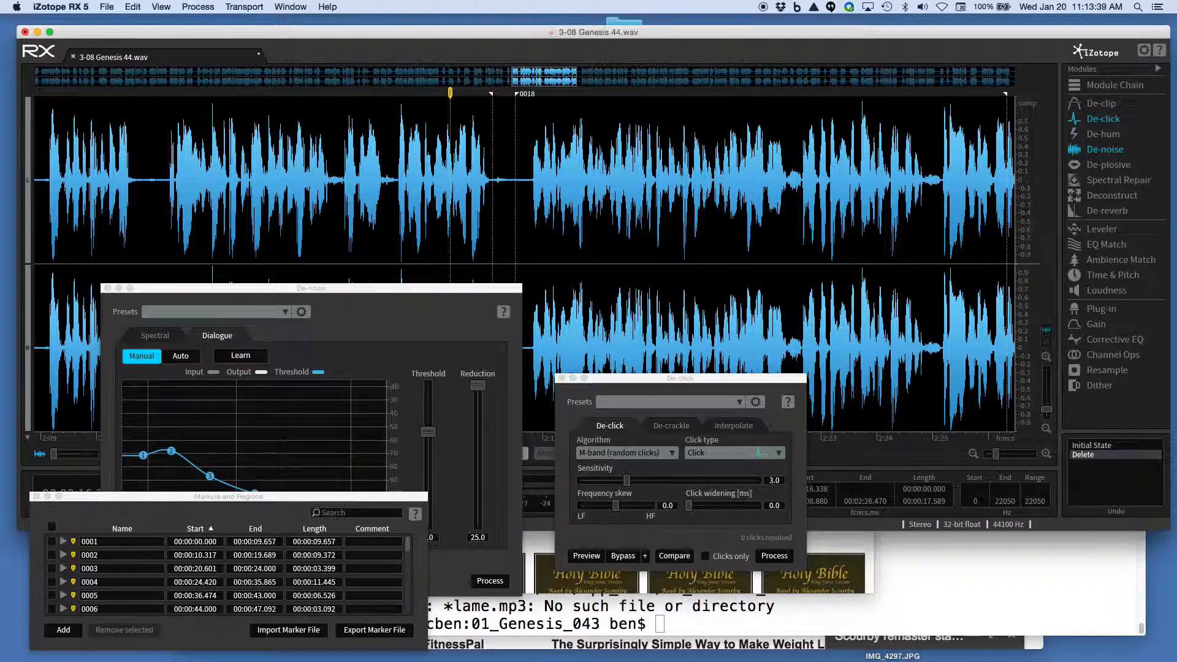
Move the end and start markers between regions 0018 and 0019 and between 0019 and 0020 later to fit the pauses
{"action": "scroll", "coordinate": [521, 263], "scroll_direction": "right", "scroll_amount": 10}
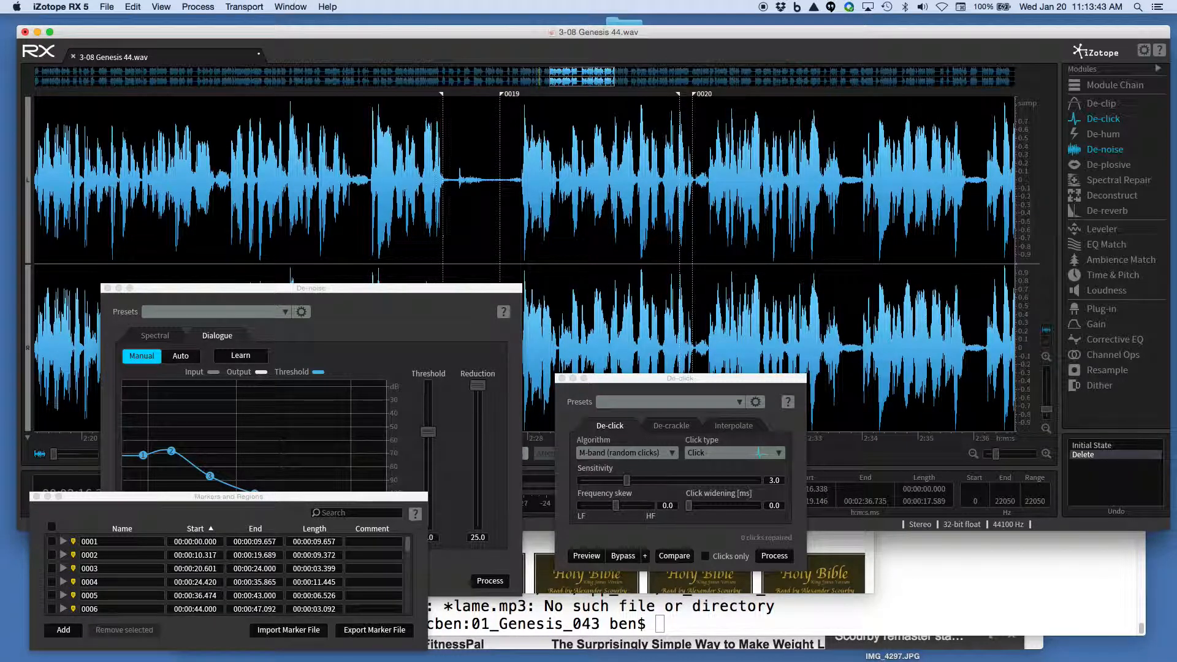
{"action": "mouse_move", "coordinate": [500, 94]}
{"action": "left_mouse_down"}
{"action": "mouse_move", "coordinate": [526, 94]}
{"action": "mouse_move", "coordinate": [516, 94]}
{"action": "left_mouse_up"}
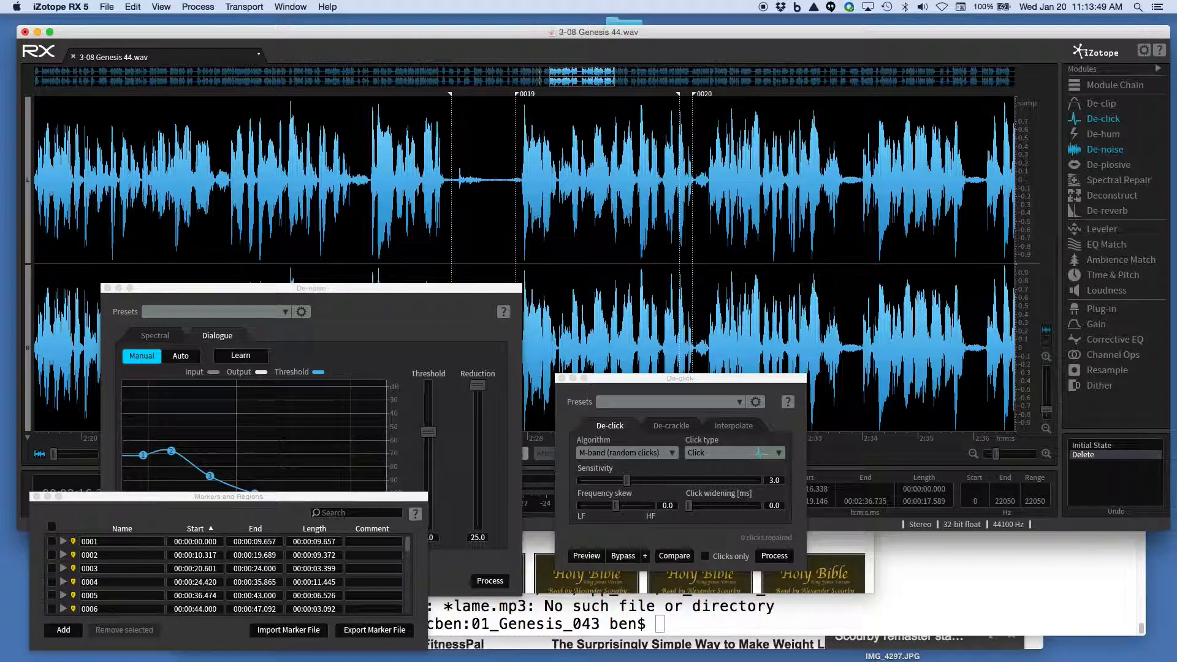
{"action": "mouse_move", "coordinate": [692, 94]}
{"action": "left_mouse_down"}
{"action": "mouse_move", "coordinate": [706, 94]}
{"action": "mouse_move", "coordinate": [681, 94]}
{"action": "mouse_move", "coordinate": [692, 94]}
{"action": "left_mouse_up"}
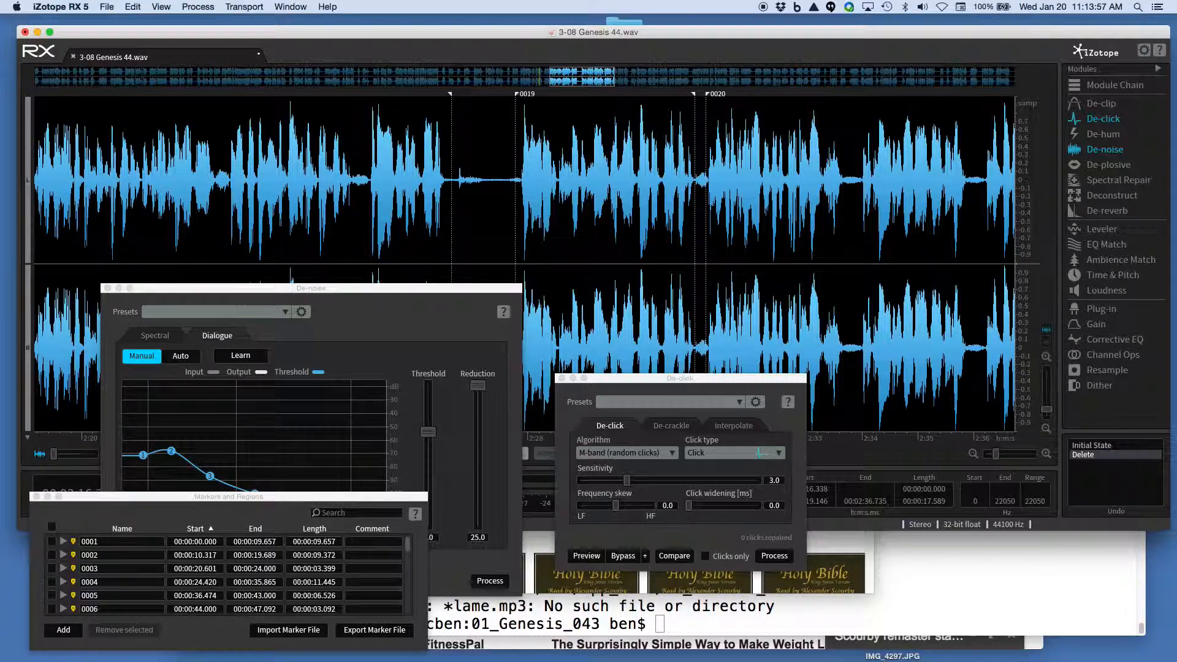
Move the markers between regions 0020 and 0021 and between 0021 and 0022 later, playing the audio to check their placement
{"action": "scroll", "coordinate": [556, 180], "scroll_direction": "right", "scroll_amount": 10}
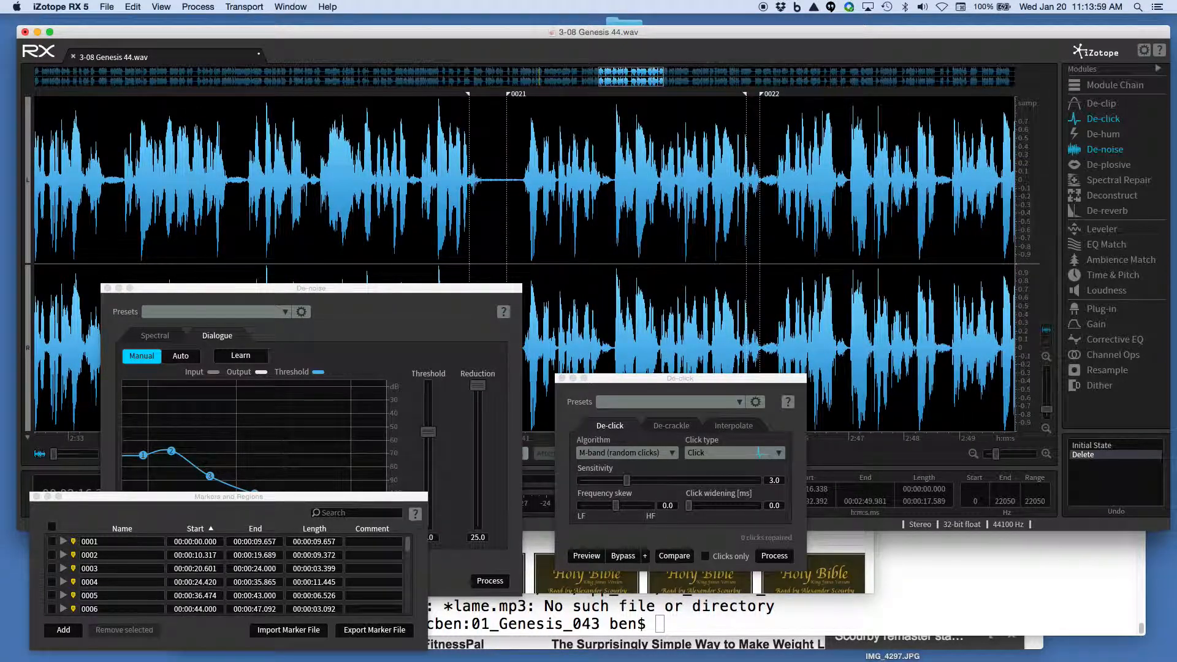
{"action": "mouse_move", "coordinate": [507, 93]}
{"action": "left_mouse_down"}
{"action": "mouse_move", "coordinate": [521, 94]}
{"action": "mouse_move", "coordinate": [489, 93]}
{"action": "left_mouse_up"}
{"action": "left_click", "coordinate": [442, 122]}
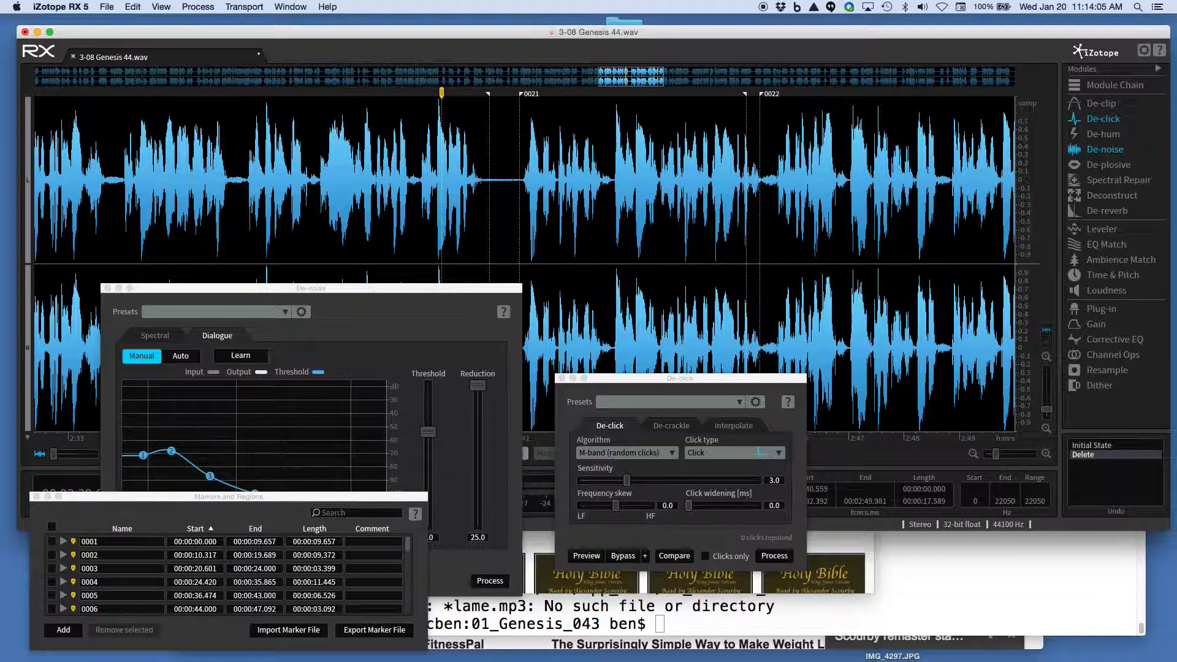
{"action": "left_click_drag", "start_coordinate": [760, 94], "coordinate": [775, 94]}
{"action": "key", "text": "space"}
{"action": "left_click_drag", "start_coordinate": [745, 94], "coordinate": [760, 94]}
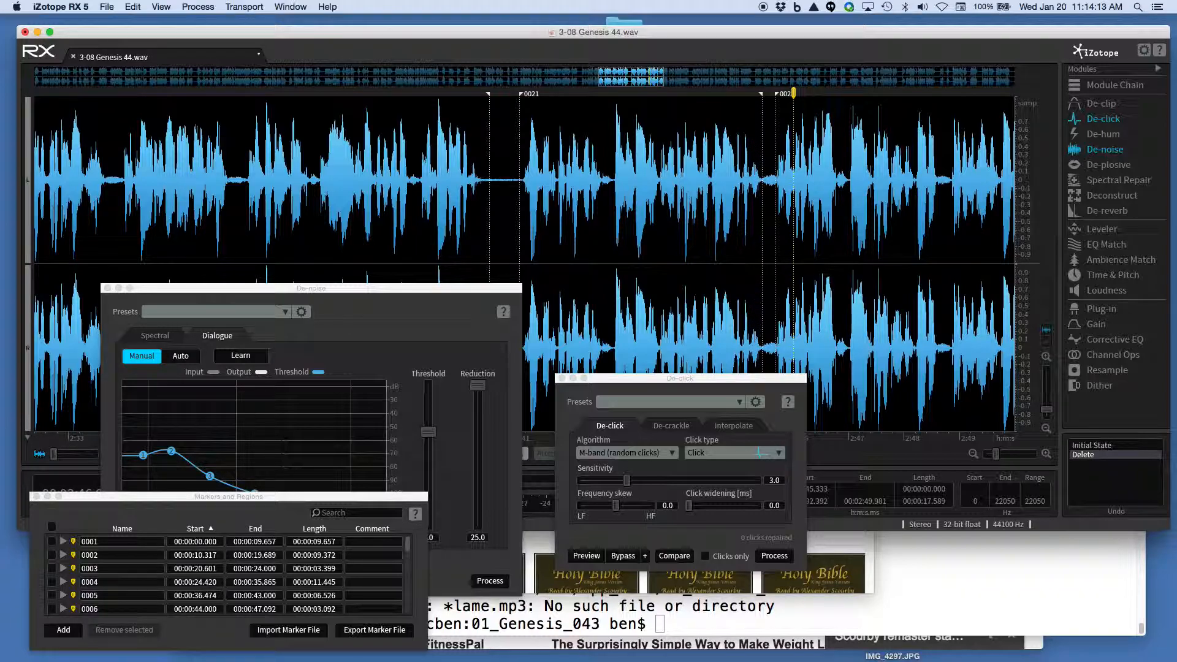
Shift the end and start markers between regions 0022 and 0023 and between 0023 and 0024 later into their pauses
{"action": "scroll", "coordinate": [525, 264], "scroll_direction": "right", "scroll_amount": 10}
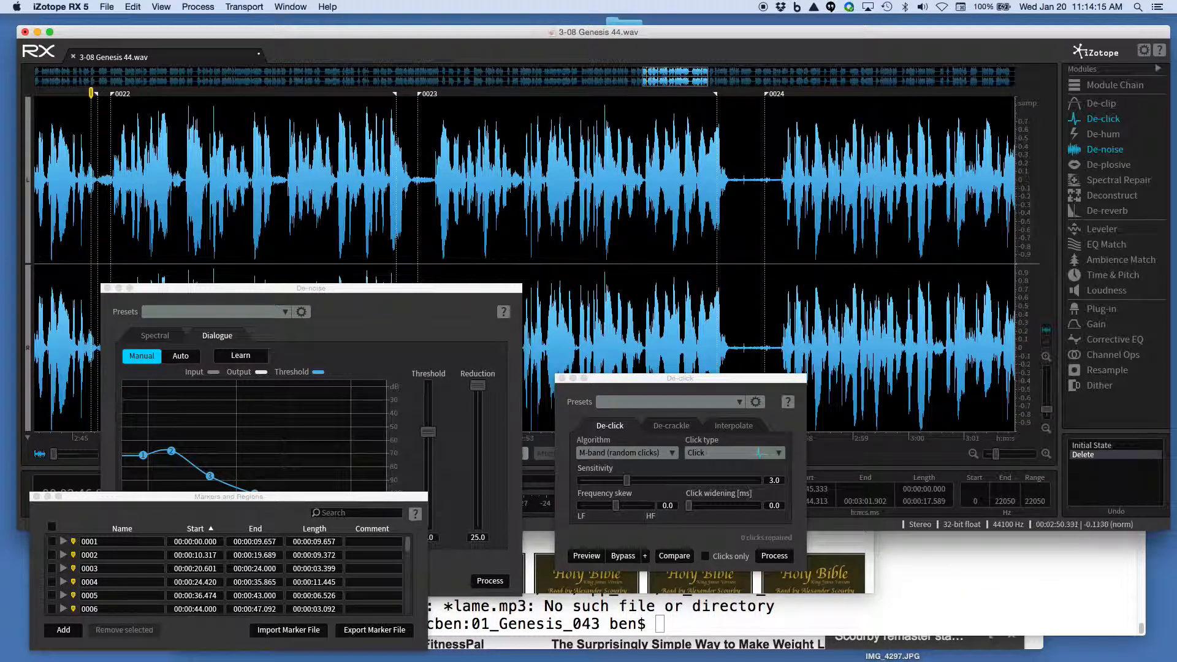
{"action": "left_click_drag", "start_coordinate": [418, 94], "coordinate": [432, 94]}
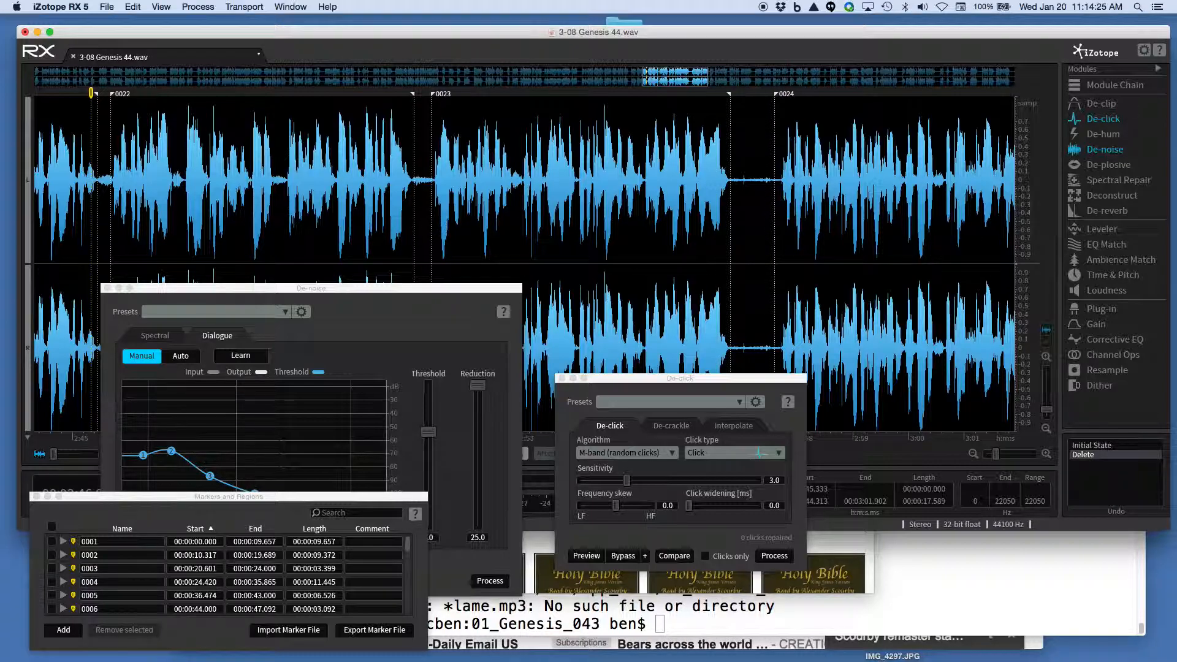
Align the end and start markers between regions 0025 and 0026 and between 0026 and 0027 with the pauses by moving them later
{"action": "scroll", "coordinate": [524, 264], "scroll_direction": "right", "scroll_amount": 10}
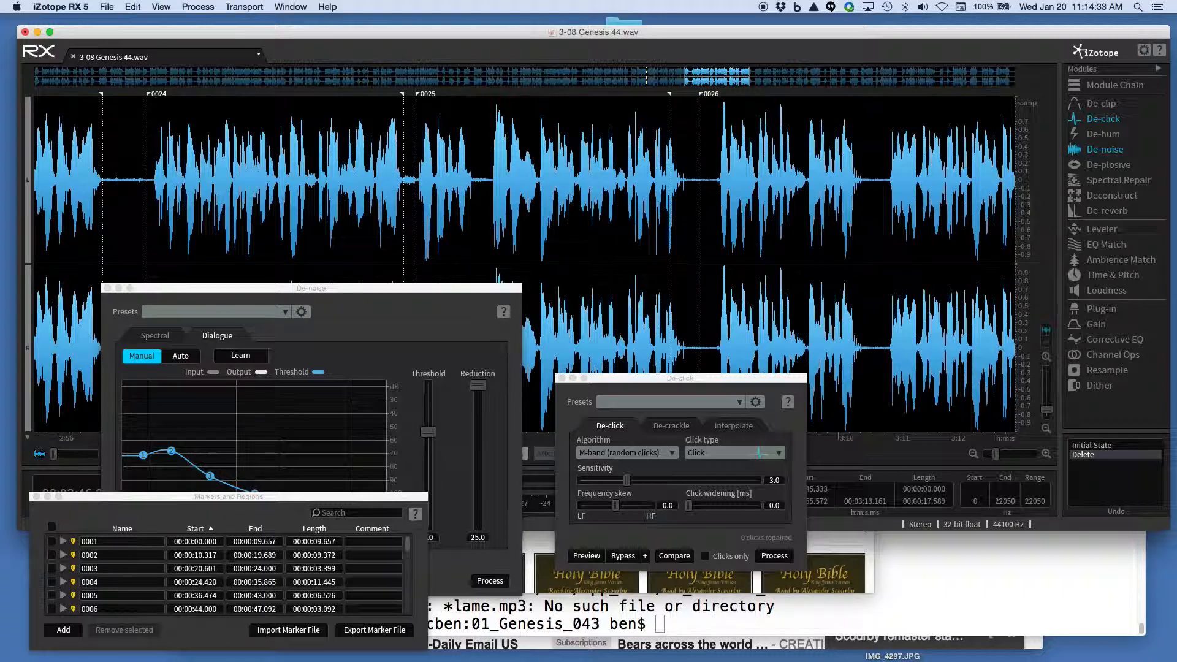
{"action": "key", "text": "super+Up"}
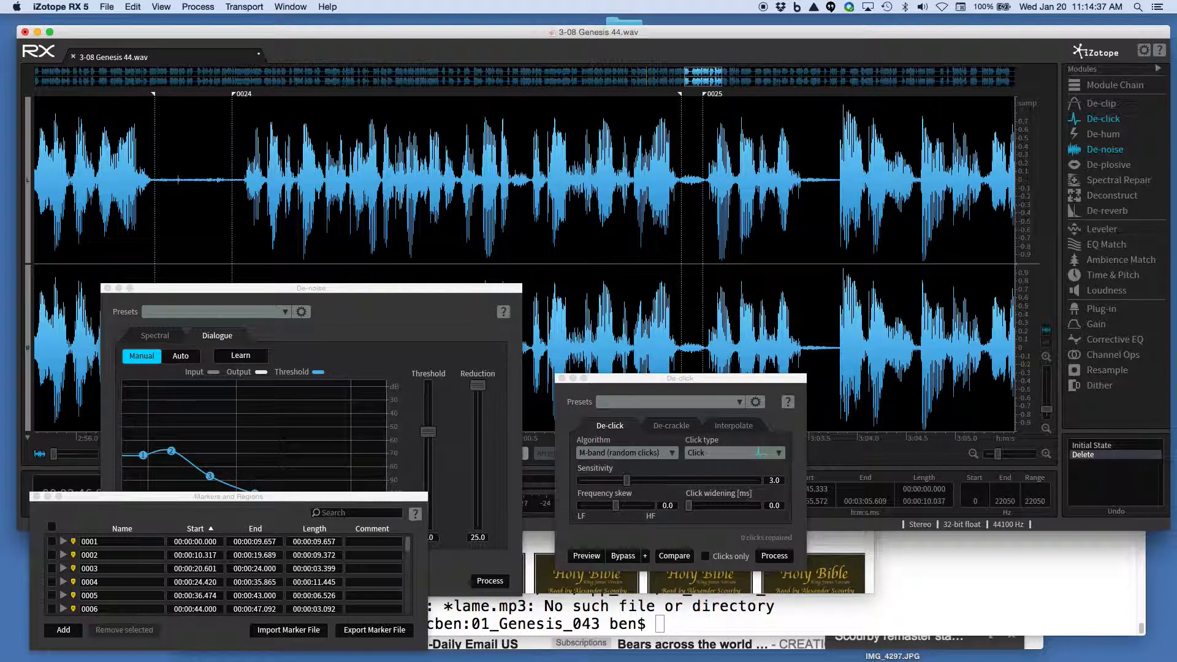
{"action": "scroll", "coordinate": [524, 264], "scroll_direction": "right", "scroll_amount": 10}
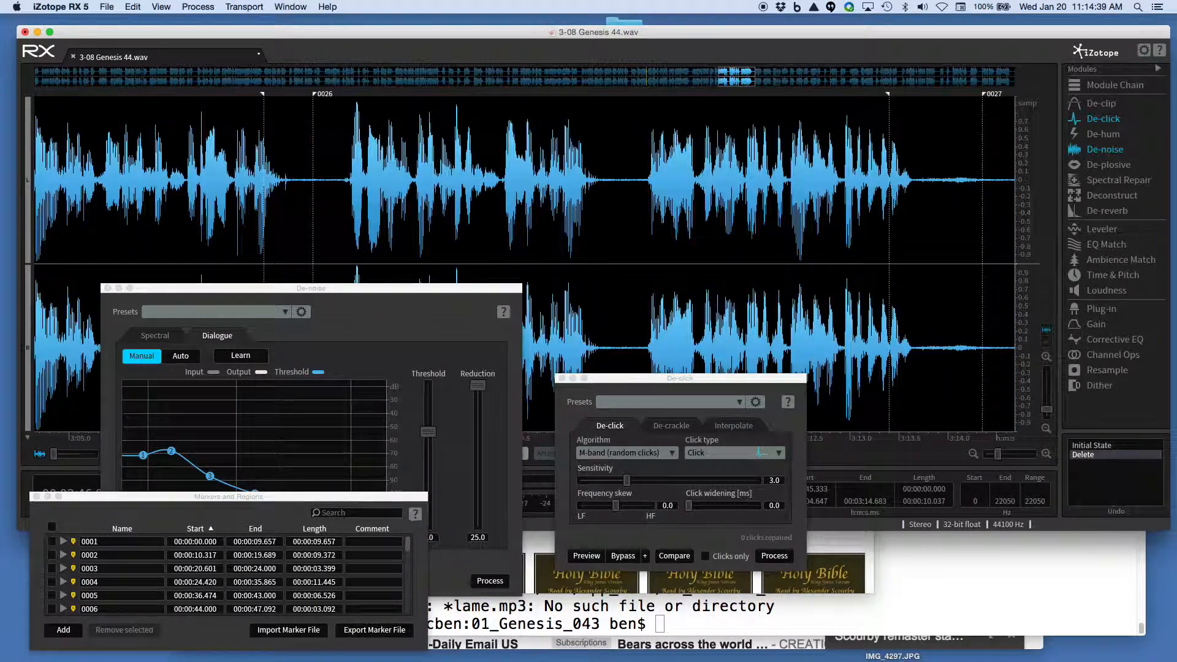
{"action": "left_click_drag", "start_coordinate": [329, 94], "coordinate": [359, 94]}
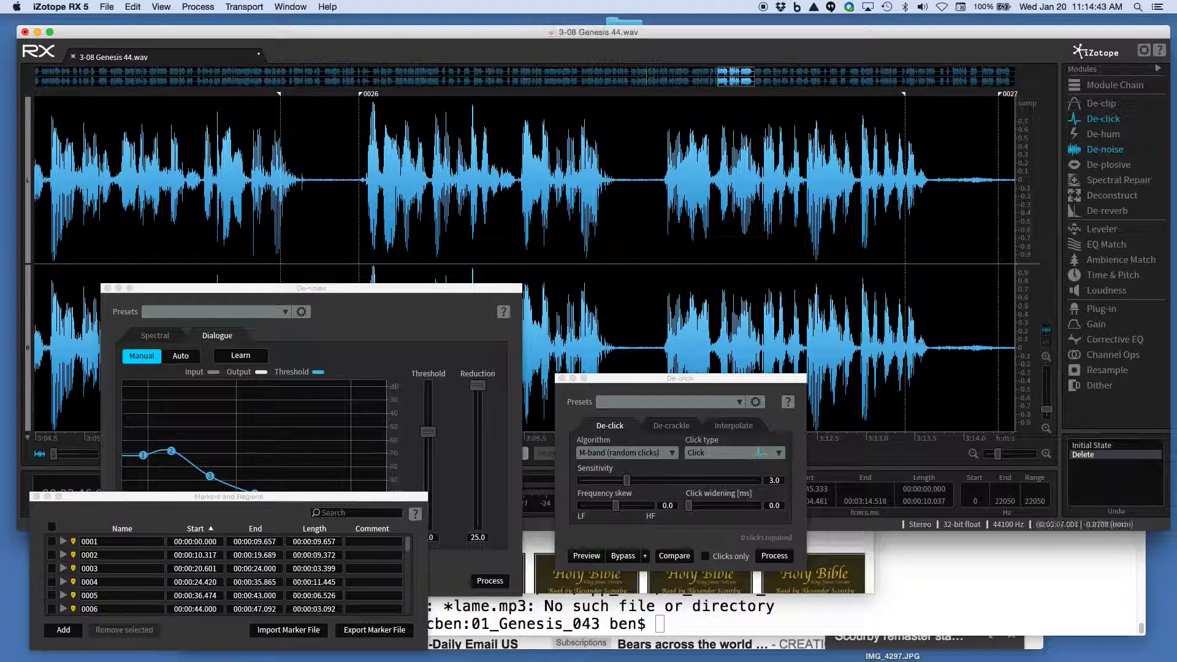
{"action": "left_click", "coordinate": [246, 153]}
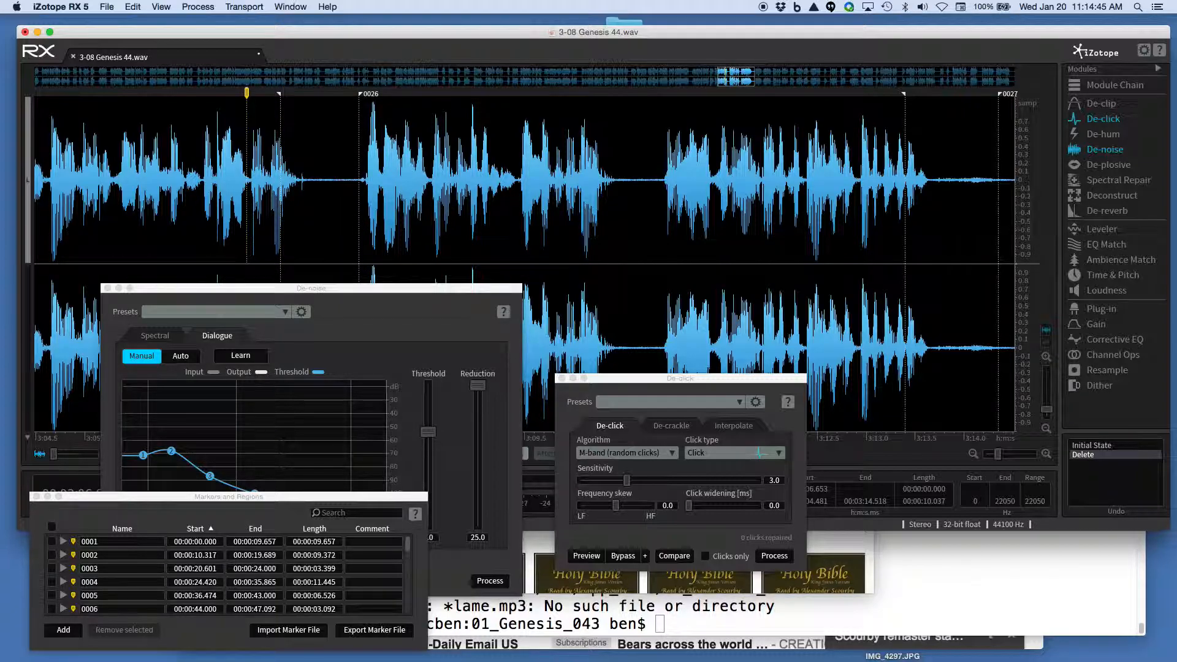
{"action": "left_click_drag", "start_coordinate": [279, 94], "coordinate": [307, 94]}
{"action": "scroll", "coordinate": [524, 263], "scroll_direction": "right", "scroll_amount": 5}
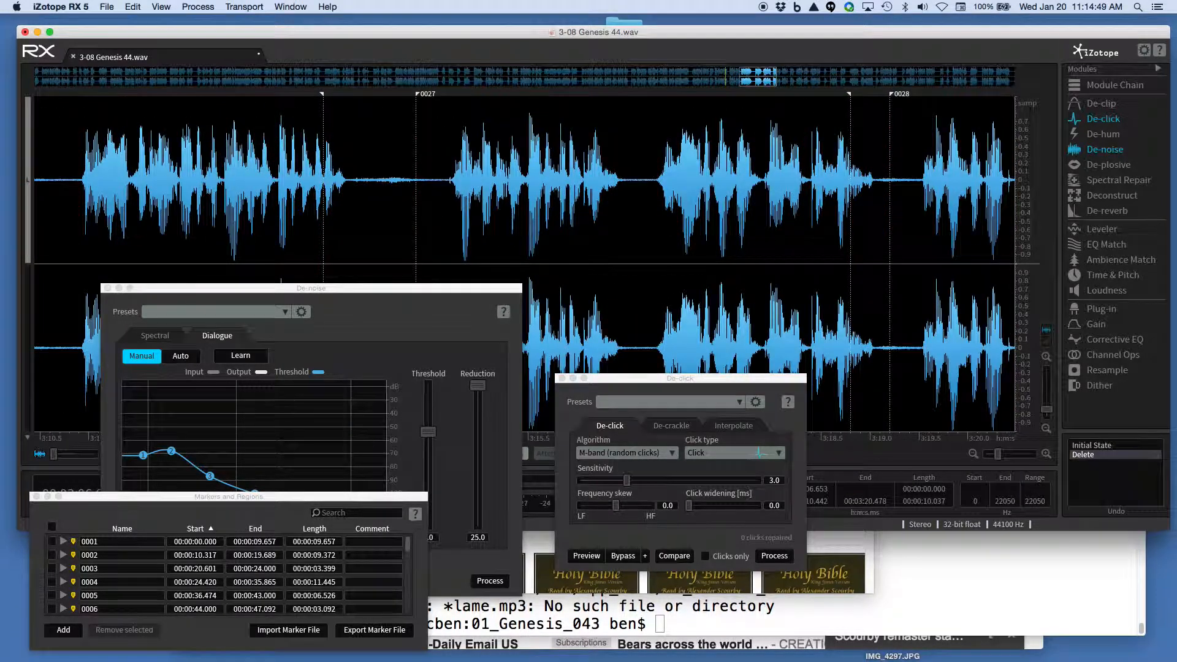
{"action": "mouse_move", "coordinate": [323, 93]}
{"action": "left_mouse_down"}
{"action": "mouse_move", "coordinate": [274, 94]}
{"action": "mouse_move", "coordinate": [445, 93]}
{"action": "left_mouse_up"}
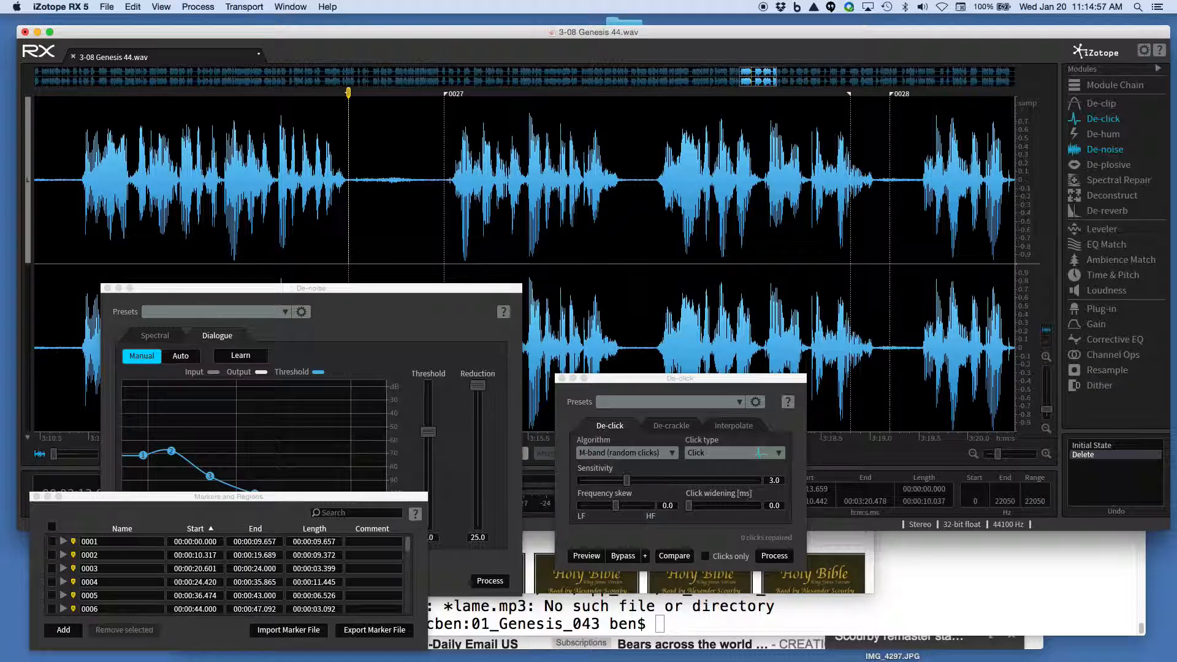
Move the end and start markers between regions 0027 and 0028 and between 0028 and 0029 later to match the pauses
{"action": "scroll", "coordinate": [525, 263], "scroll_direction": "right", "scroll_amount": 10}
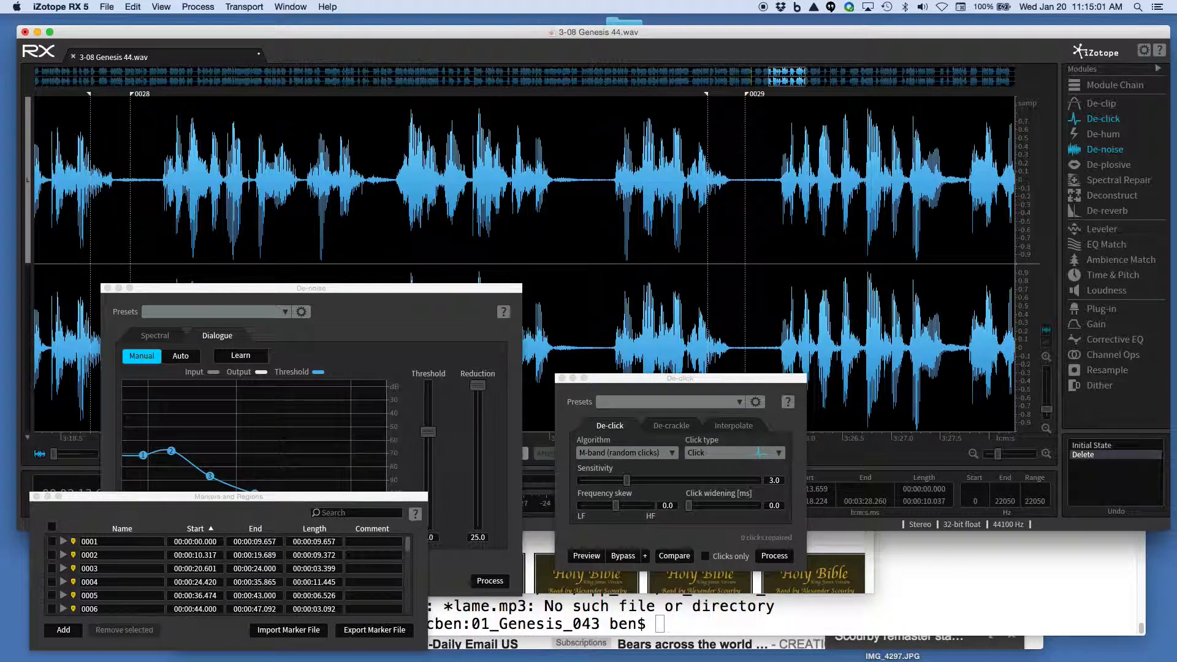
{"action": "scroll", "coordinate": [524, 264], "scroll_direction": "left", "scroll_amount": 6}
{"action": "scroll", "coordinate": [524, 263], "scroll_direction": "right", "scroll_amount": 2}
{"action": "left_click_drag", "start_coordinate": [503, 95], "coordinate": [532, 95]}
{"action": "left_click_drag", "start_coordinate": [461, 95], "coordinate": [487, 95]}
{"action": "scroll", "coordinate": [524, 263], "scroll_direction": "right", "scroll_amount": 10}
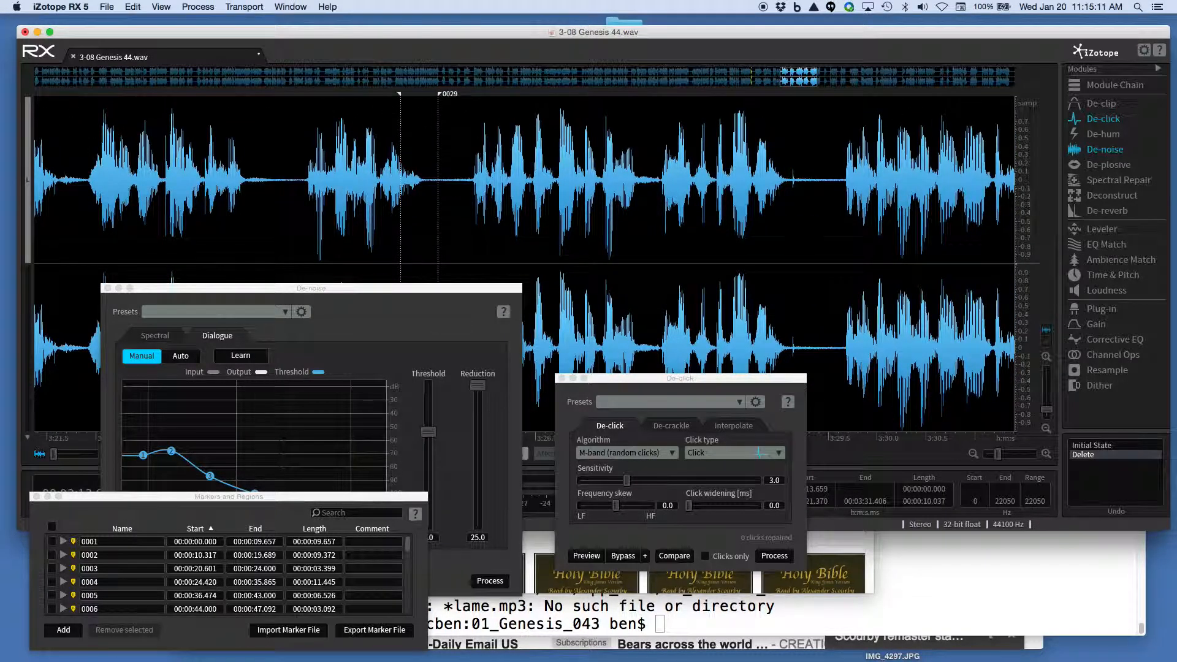
{"action": "mouse_move", "coordinate": [438, 94]}
{"action": "left_mouse_down"}
{"action": "mouse_move", "coordinate": [473, 94]}
{"action": "mouse_move", "coordinate": [425, 94]}
{"action": "left_mouse_up"}
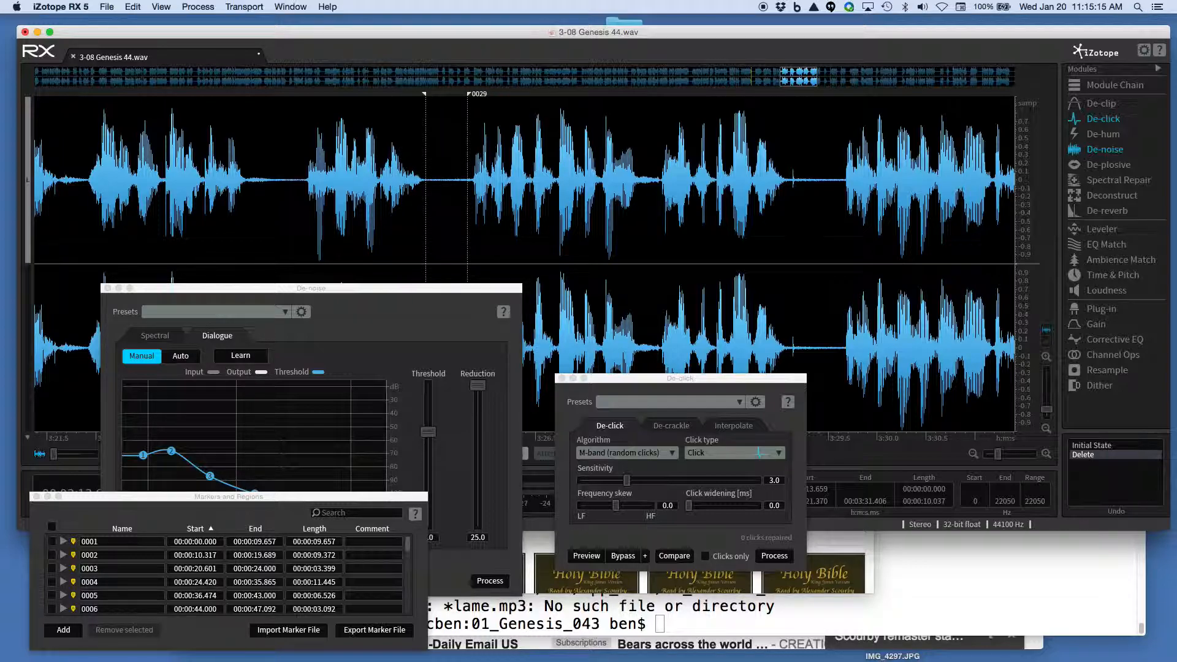
Move the end and start markers between regions 0029 and 0030 and between 0030 and 0031 later into their pauses
{"action": "scroll", "coordinate": [524, 263], "scroll_direction": "right", "scroll_amount": 10}
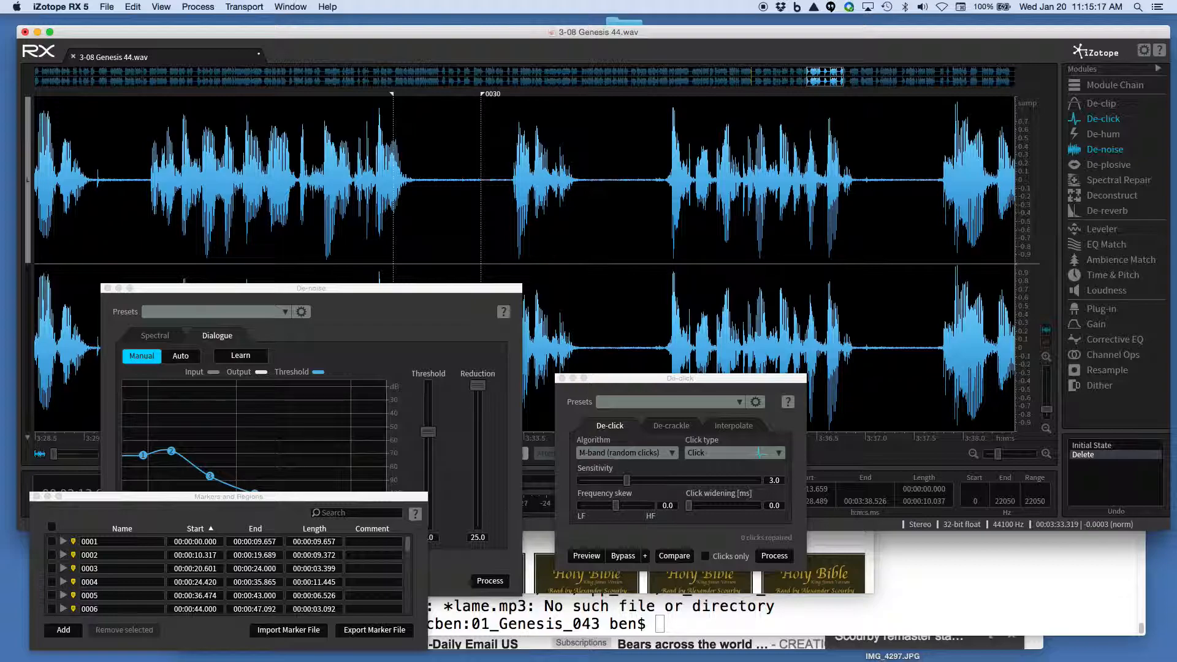
{"action": "left_click_drag", "start_coordinate": [393, 94], "coordinate": [507, 94]}
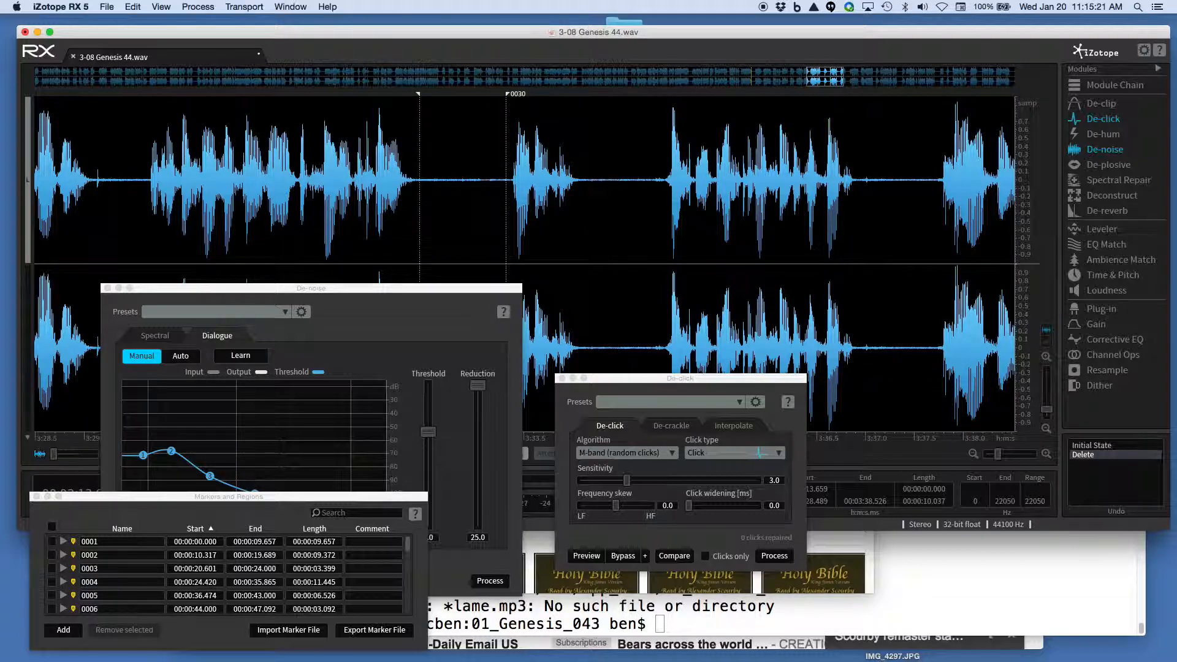
{"action": "scroll", "coordinate": [524, 264], "scroll_direction": "right", "scroll_amount": 12}
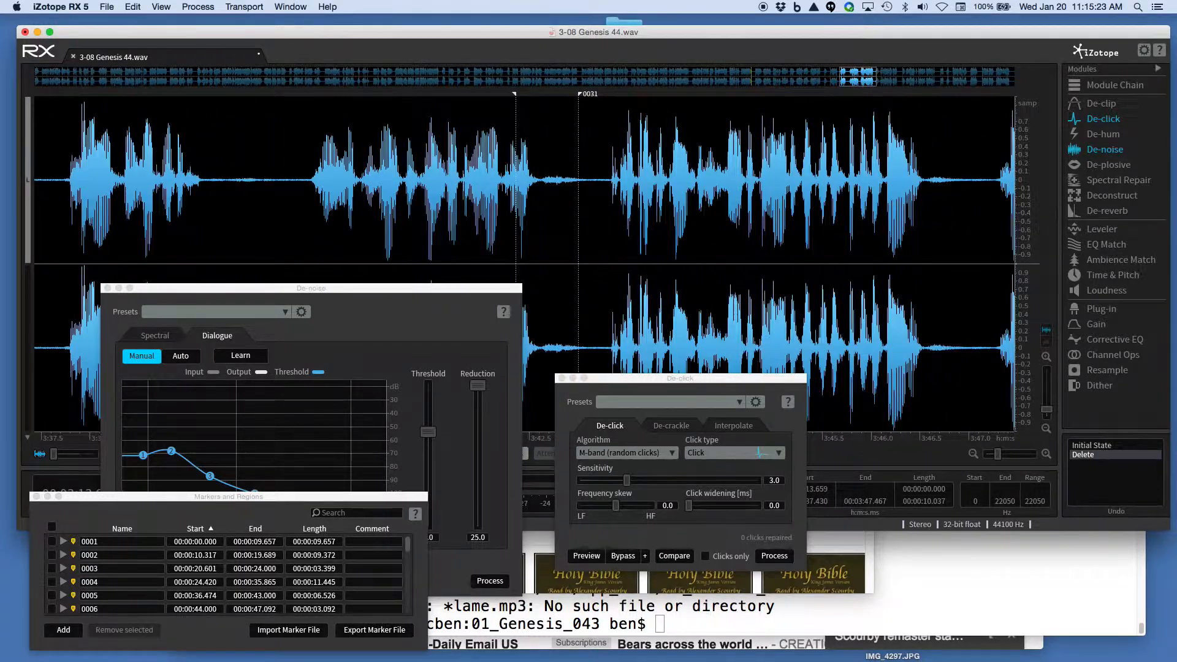
{"action": "left_click_drag", "start_coordinate": [579, 94], "coordinate": [605, 93]}
{"action": "left_click_drag", "start_coordinate": [515, 94], "coordinate": [545, 94]}
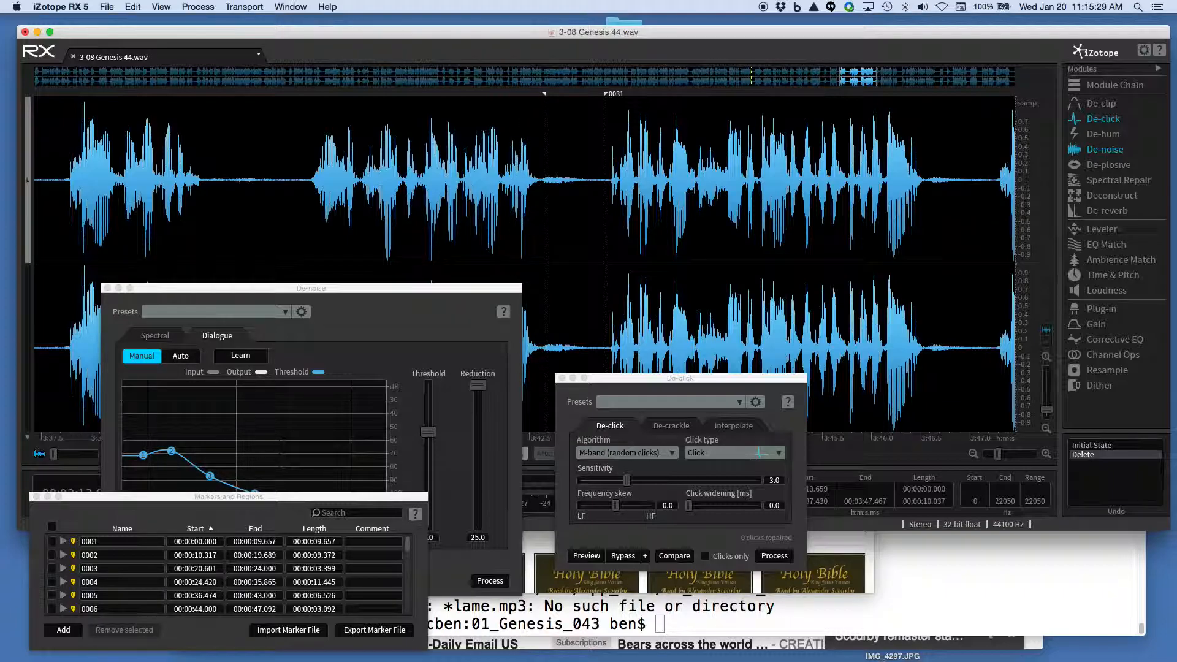
Shift the end and start markers between regions 0031 and 0032 and between 0032 and 0033 later to fit the silences
{"action": "scroll", "coordinate": [526, 264], "scroll_direction": "right", "scroll_amount": 10}
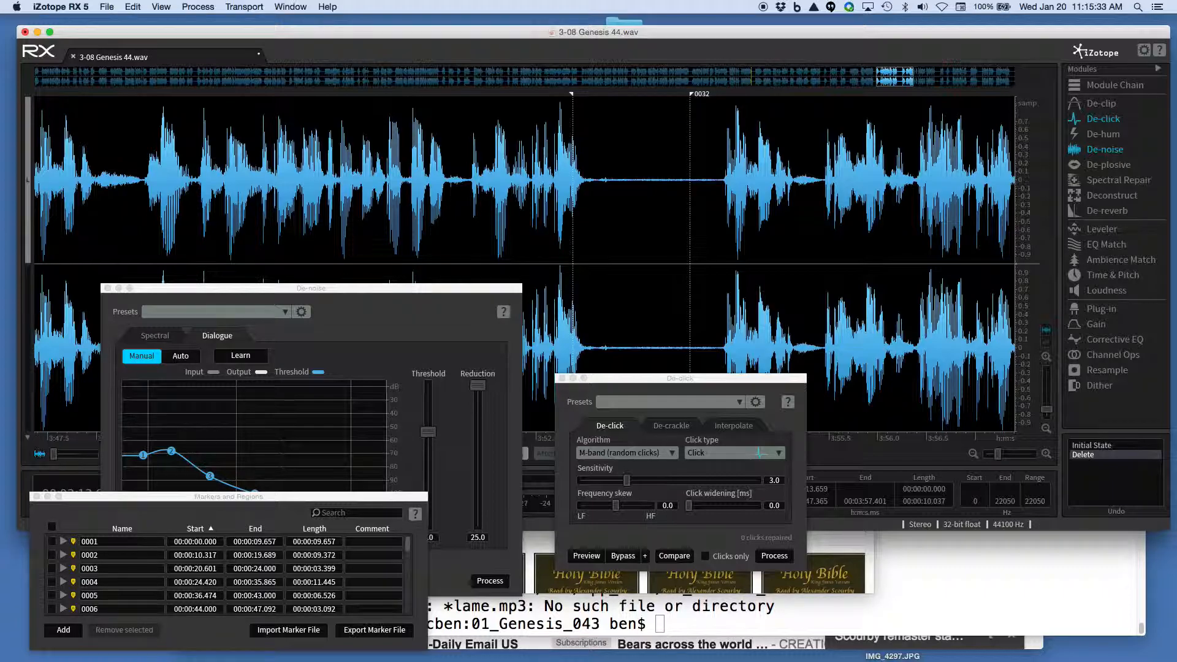
{"action": "left_click_drag", "start_coordinate": [573, 93], "coordinate": [602, 93]}
{"action": "left_click_drag", "start_coordinate": [691, 93], "coordinate": [713, 94]}
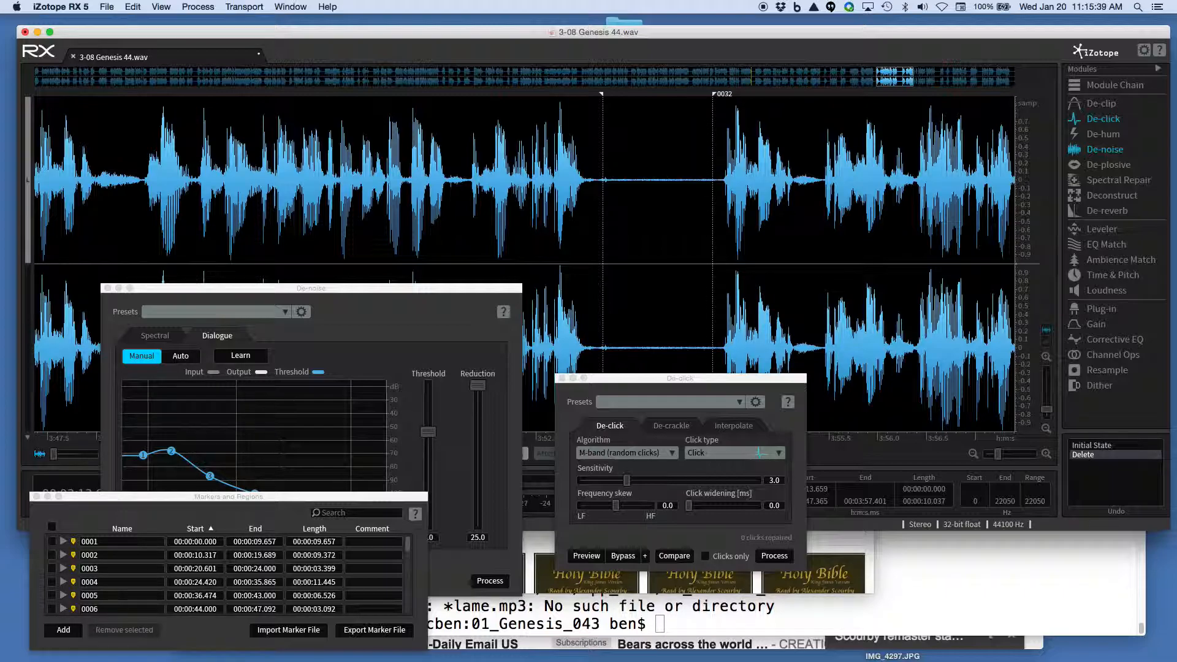
{"action": "scroll", "coordinate": [524, 263], "scroll_direction": "right", "scroll_amount": 10}
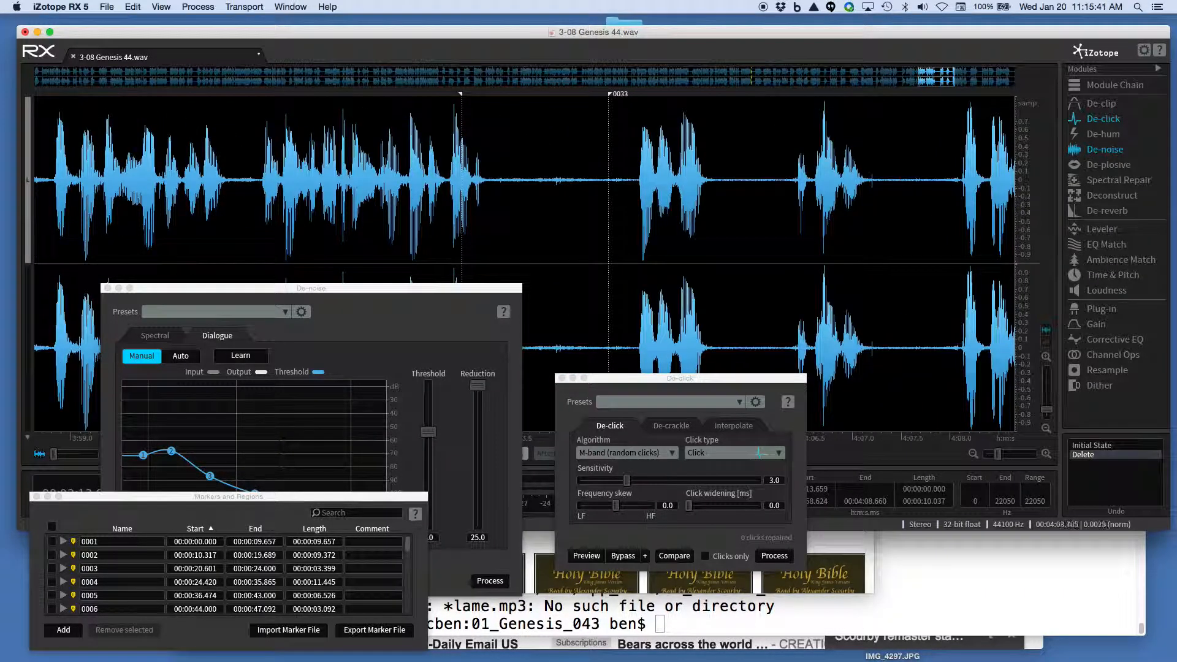
{"action": "left_click_drag", "start_coordinate": [461, 94], "coordinate": [500, 94]}
{"action": "left_click_drag", "start_coordinate": [609, 94], "coordinate": [628, 94]}
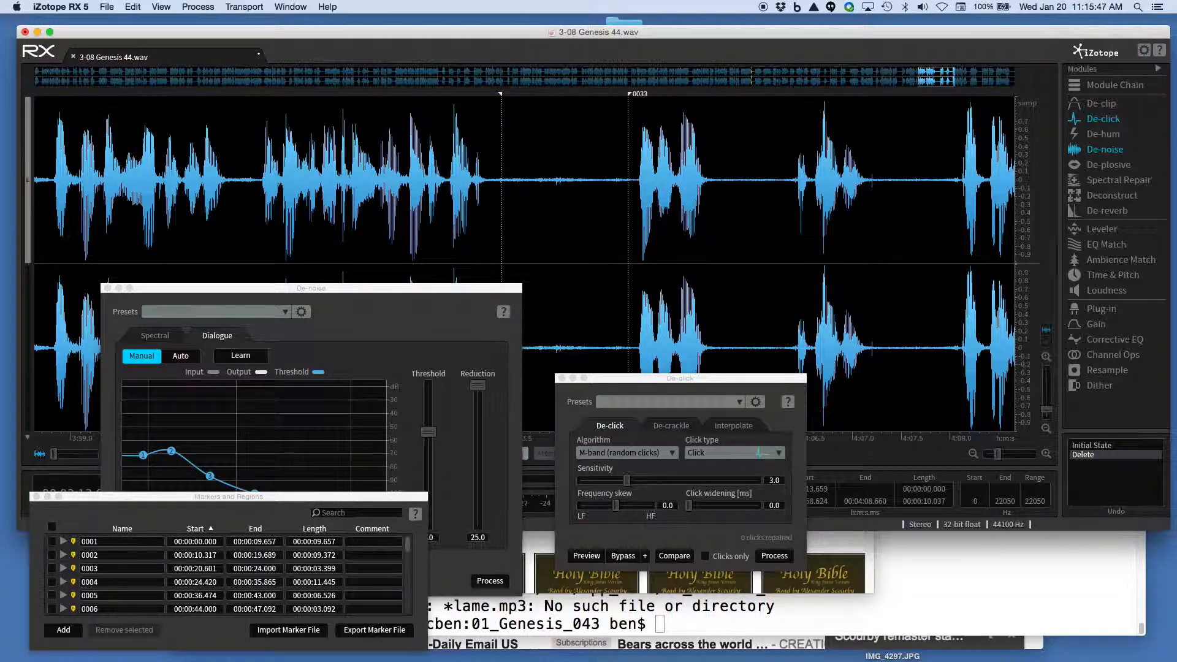
Move the markers between regions 0033 and 0034 later, and extend the end of region 0034 past the last spoken words
{"action": "scroll", "coordinate": [524, 263], "scroll_direction": "right", "scroll_amount": 10}
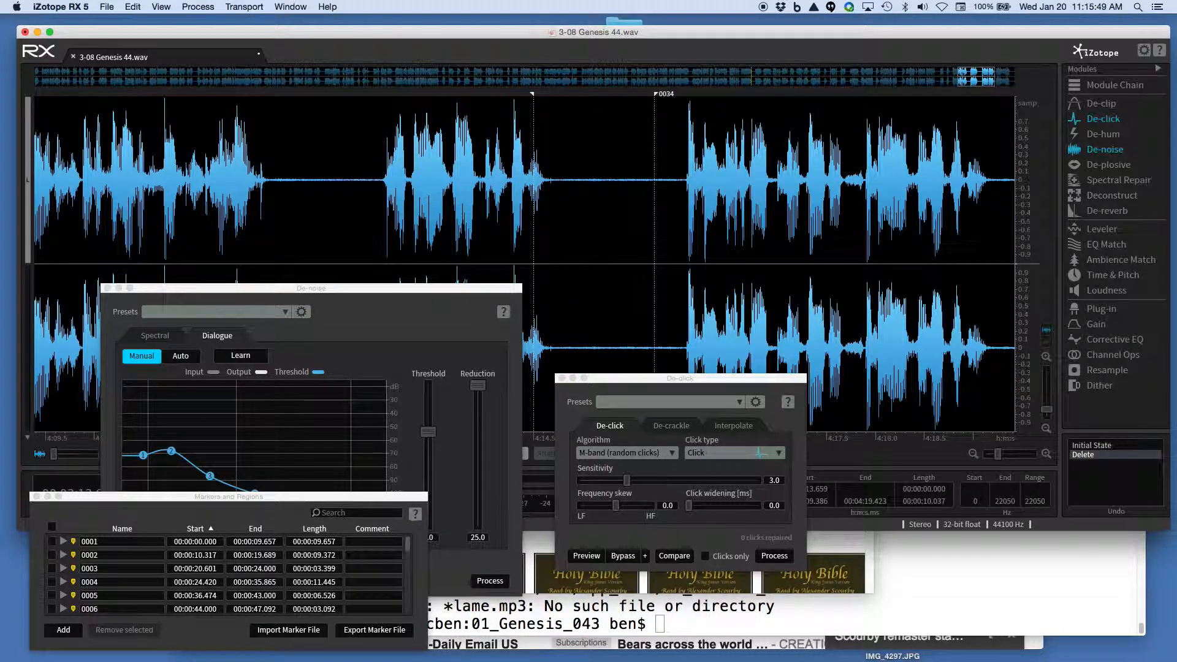
{"action": "left_click_drag", "start_coordinate": [532, 94], "coordinate": [557, 94]}
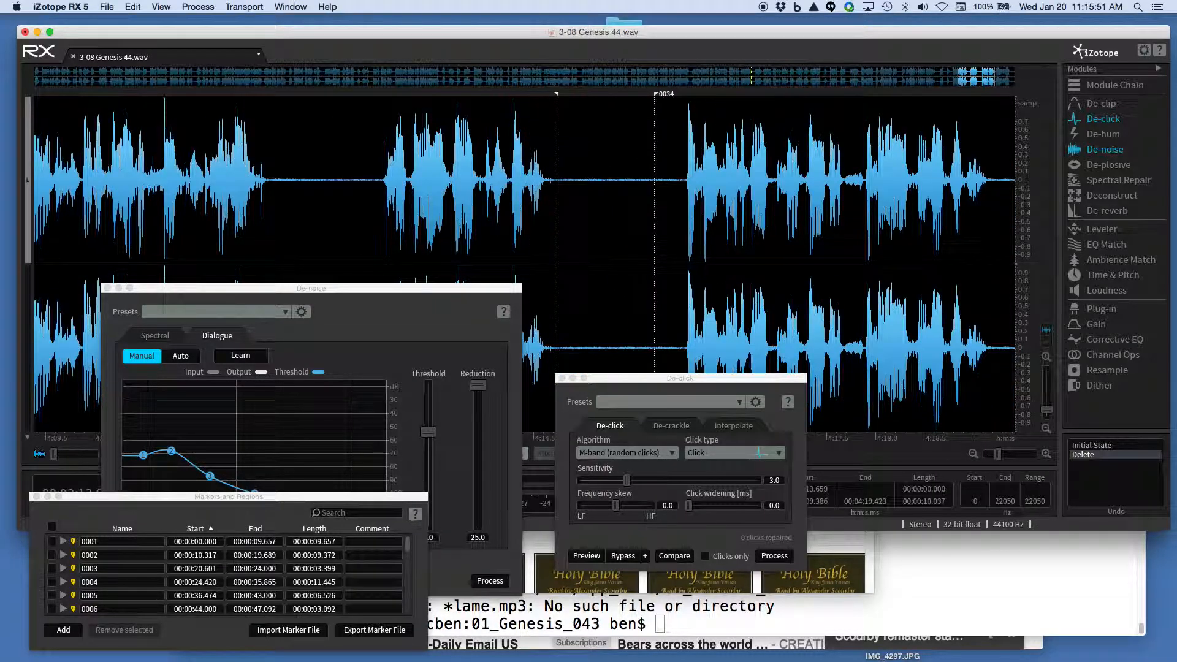
{"action": "left_click_drag", "start_coordinate": [655, 94], "coordinate": [676, 94]}
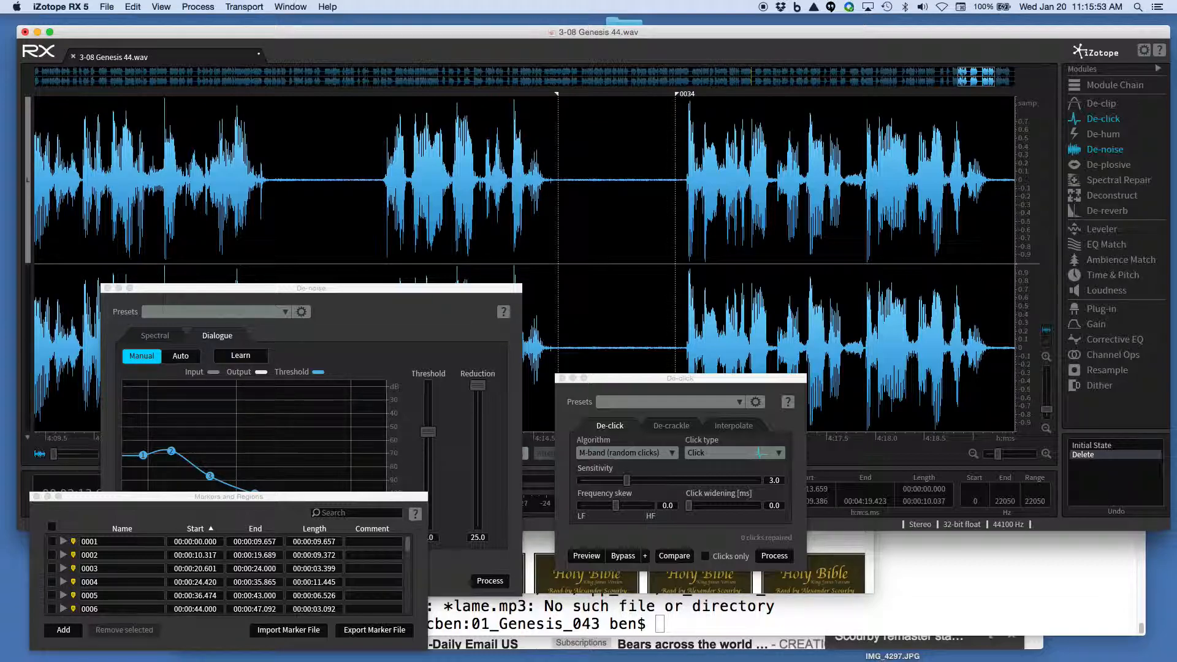
{"action": "scroll", "coordinate": [524, 264], "scroll_direction": "right", "scroll_amount": 5}
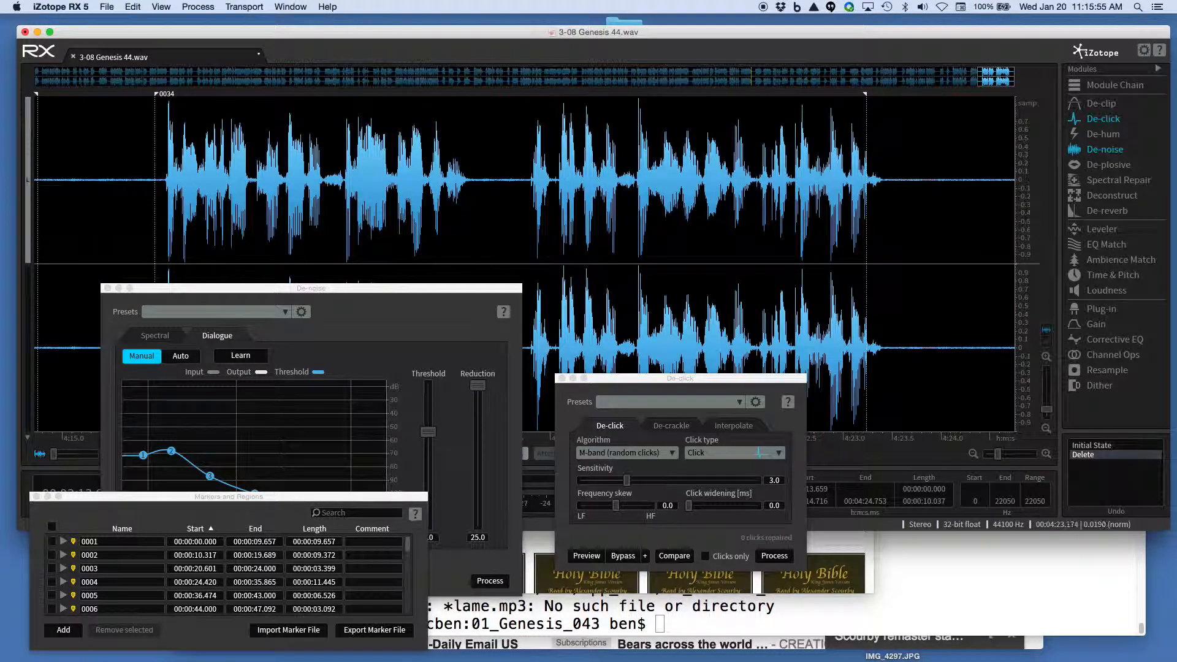
{"action": "left_click_drag", "start_coordinate": [865, 94], "coordinate": [887, 94]}
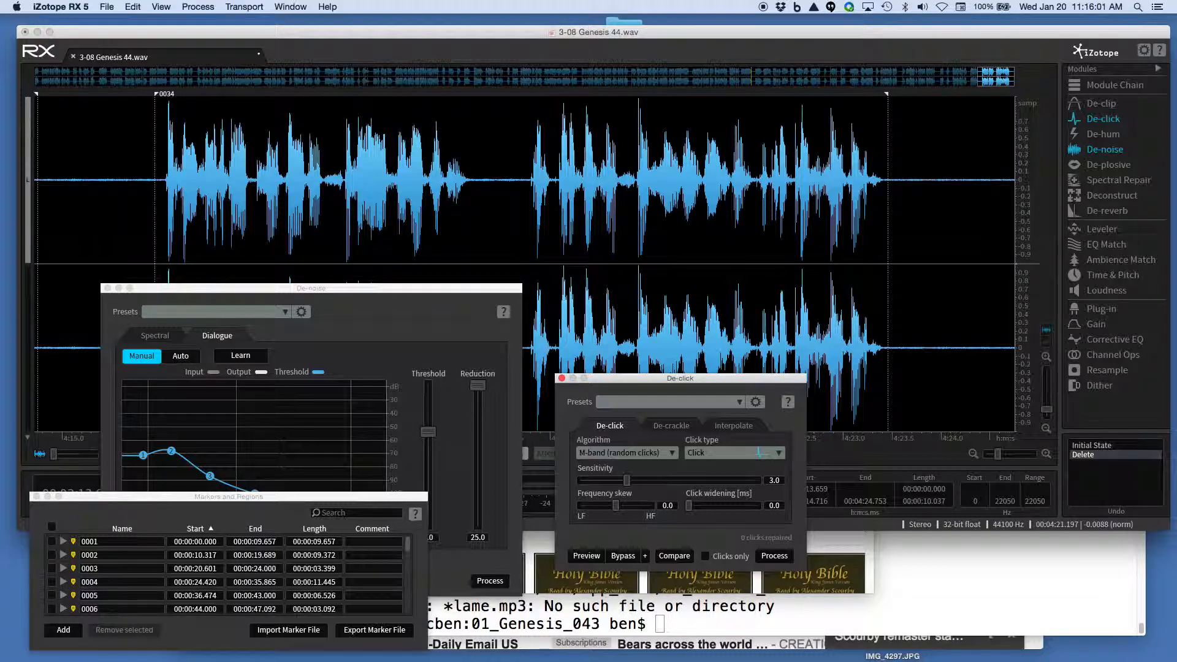
Run De-click on the entire recording with the M-band (random clicks) algorithm, click type Click and sensitivity 3.0
{"action": "left_click_drag", "start_coordinate": [680, 378], "coordinate": [692, 218]}
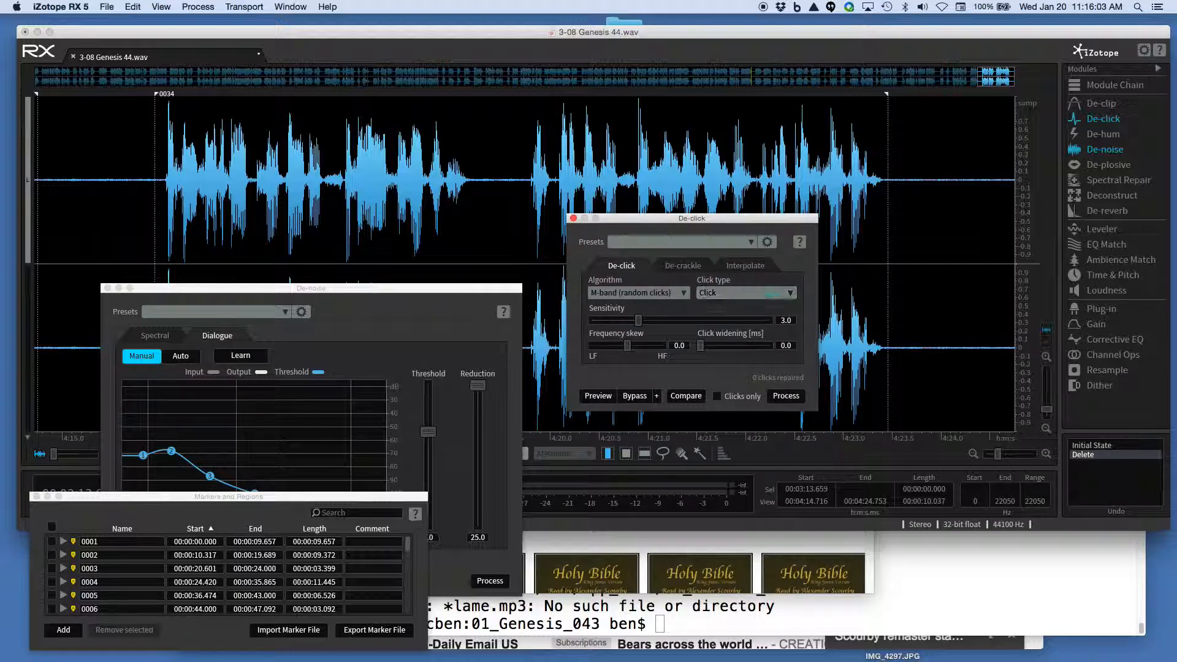
{"action": "key", "text": "super+a"}
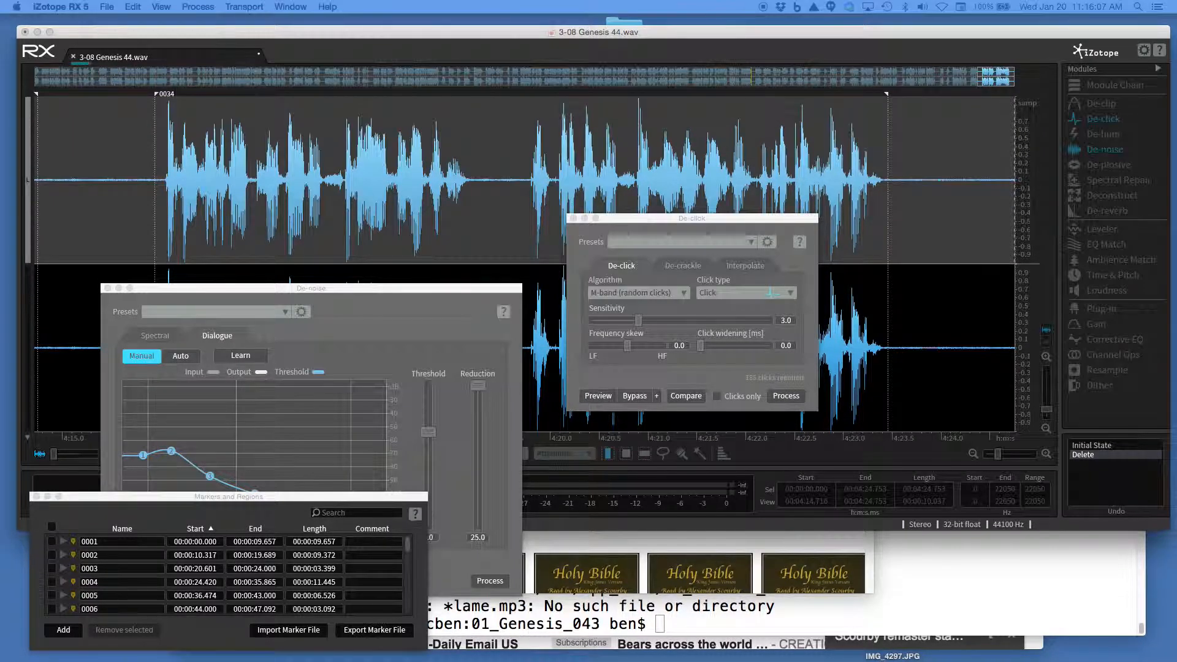
{"action": "key", "text": "Escape"}
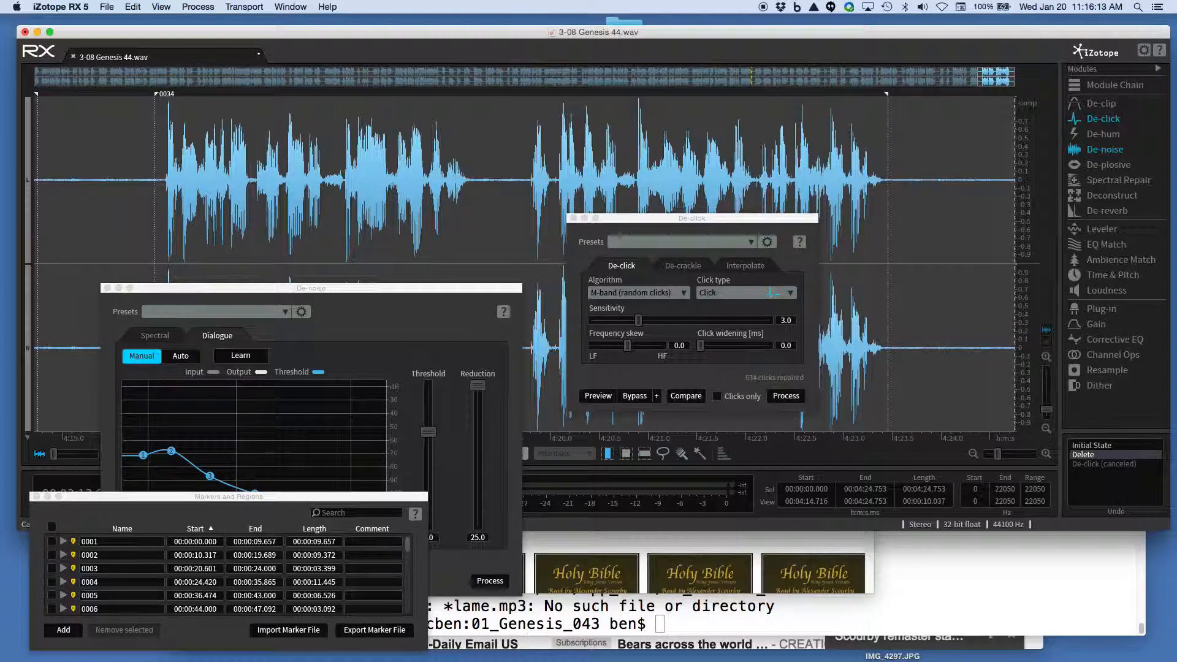
{"action": "left_click", "coordinate": [786, 396]}
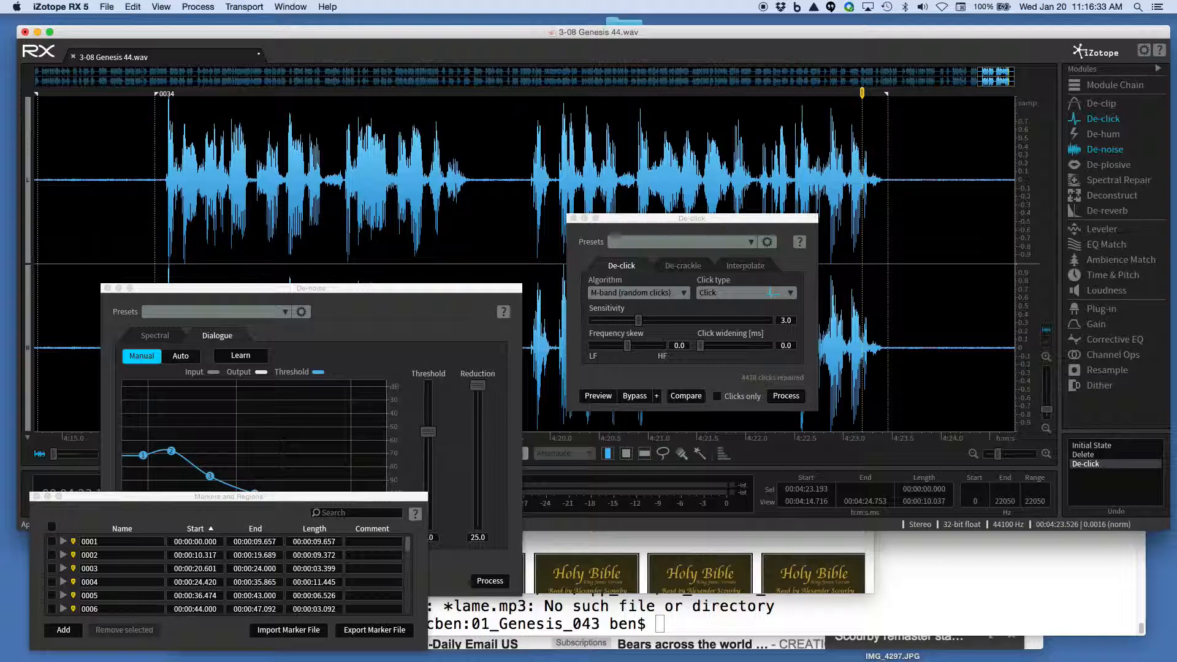
Learn the Dialogue De-noise profile from the silence after region 0034 and apply it to the whole file with reduction 25.0
{"action": "left_click_drag", "start_coordinate": [890, 245], "coordinate": [1013, 245]}
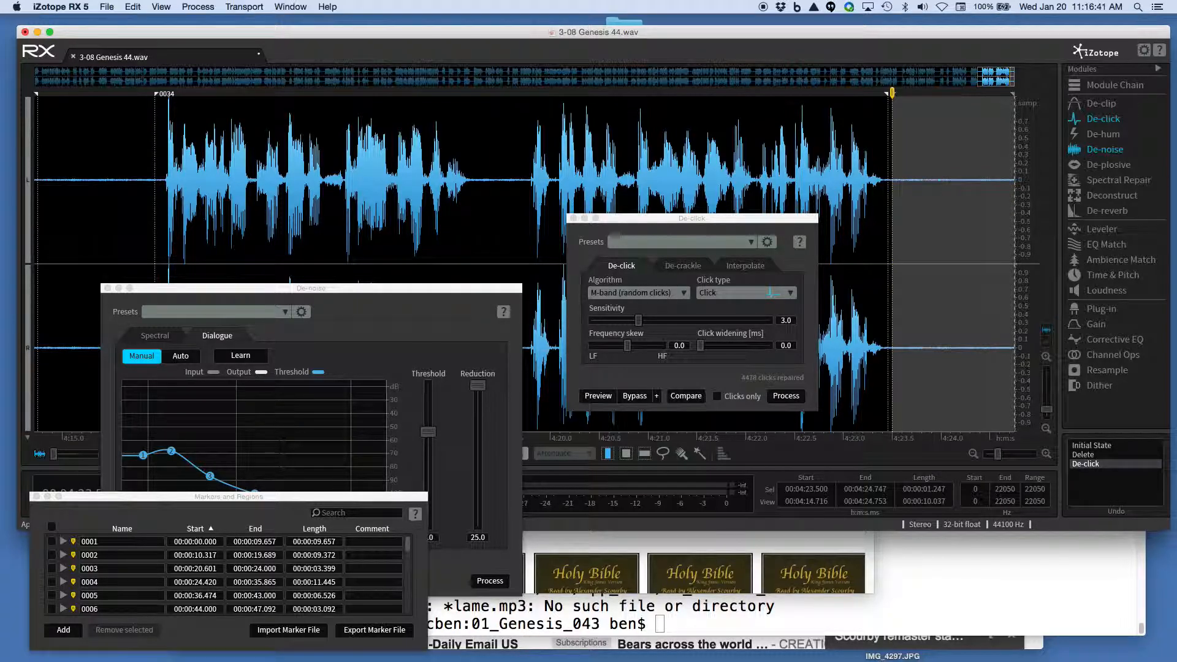
{"action": "left_click", "coordinate": [368, 288]}
{"action": "left_click_drag", "start_coordinate": [368, 288], "coordinate": [461, 228]}
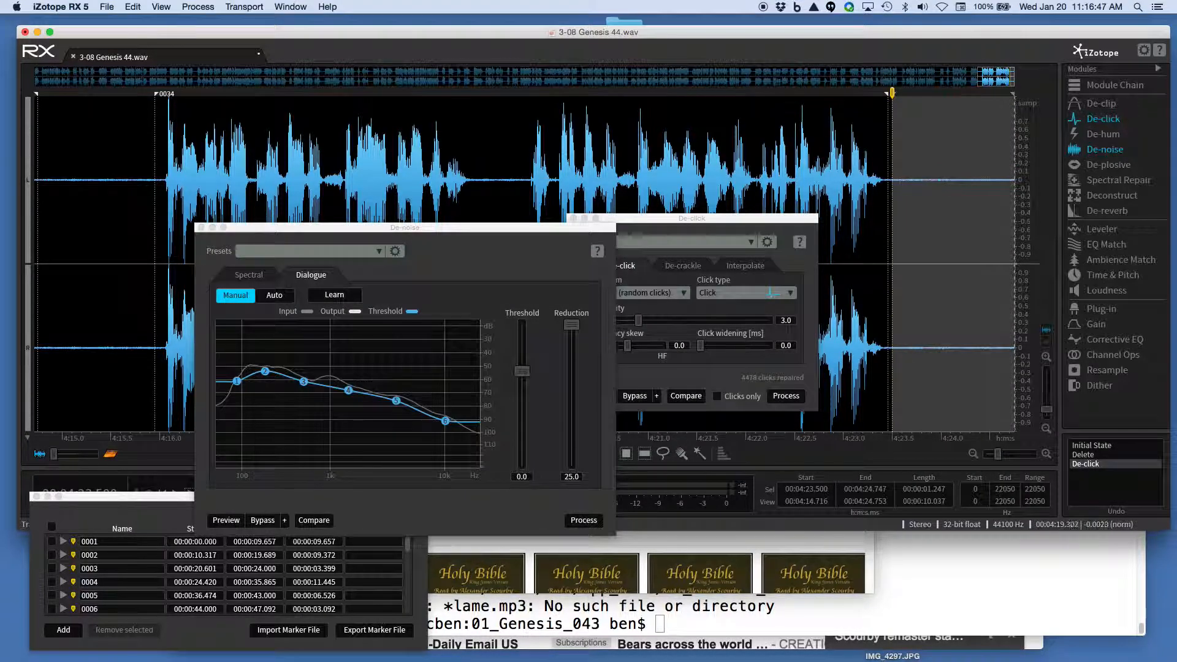
{"action": "left_click", "coordinate": [476, 179]}
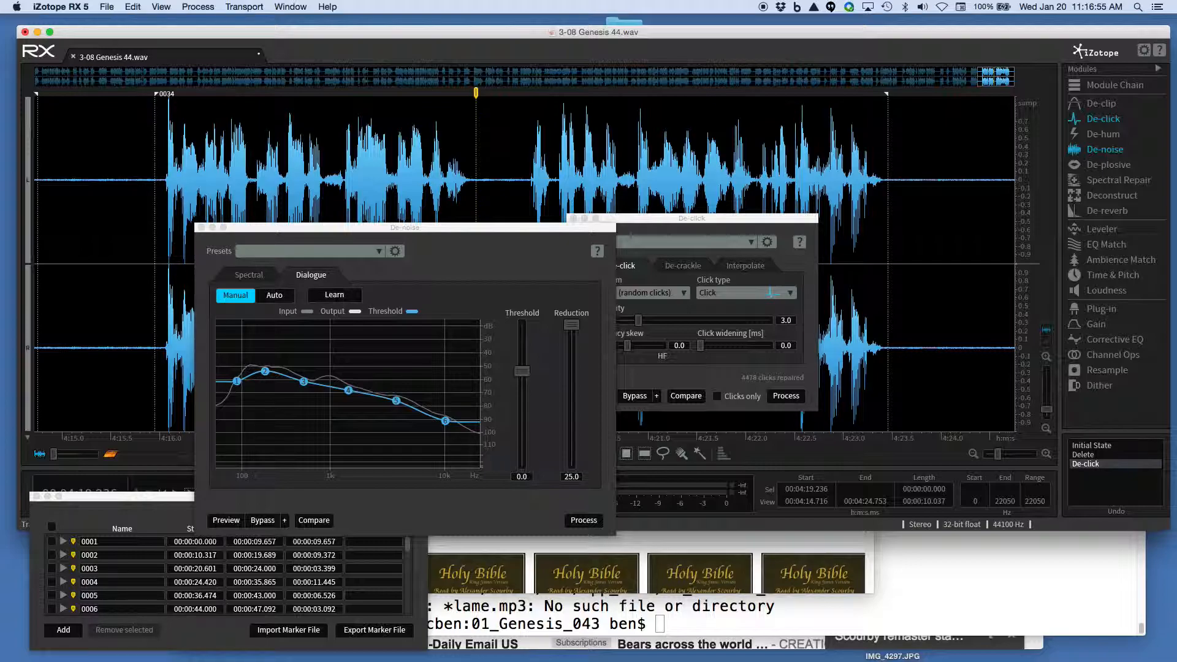
{"action": "key", "text": "Return"}
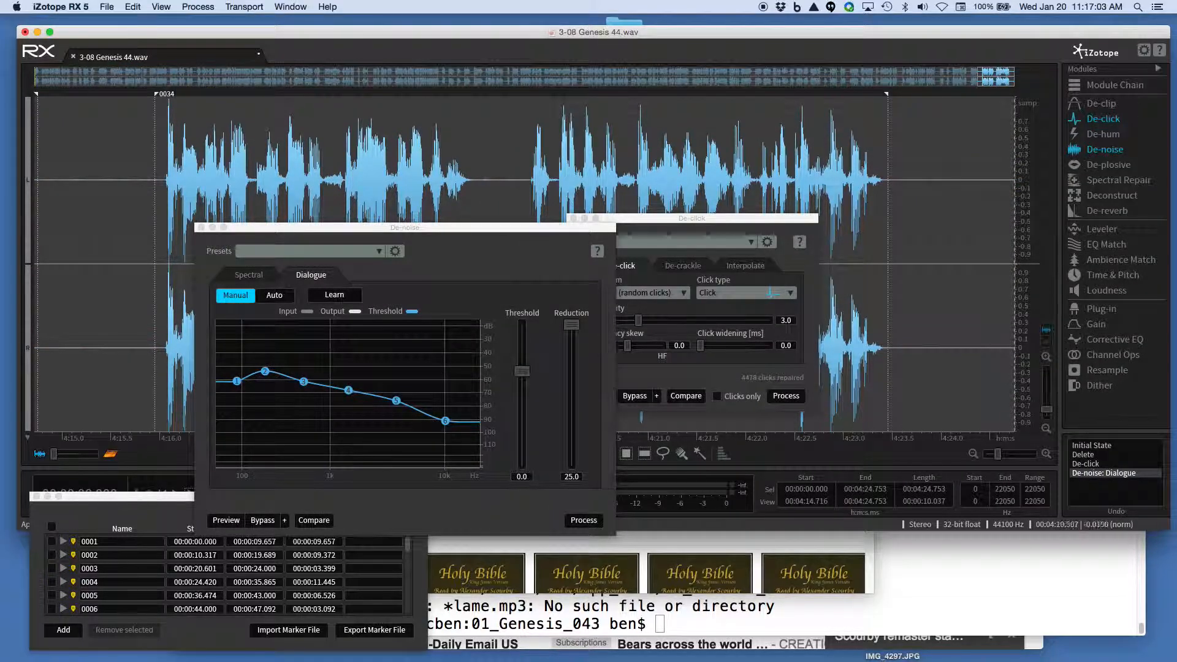
Relearn the De-noise profile from the pause just before region 0034 and process the whole recording a second time
{"action": "scroll", "coordinate": [404, 153], "scroll_direction": "left", "scroll_amount": 5}
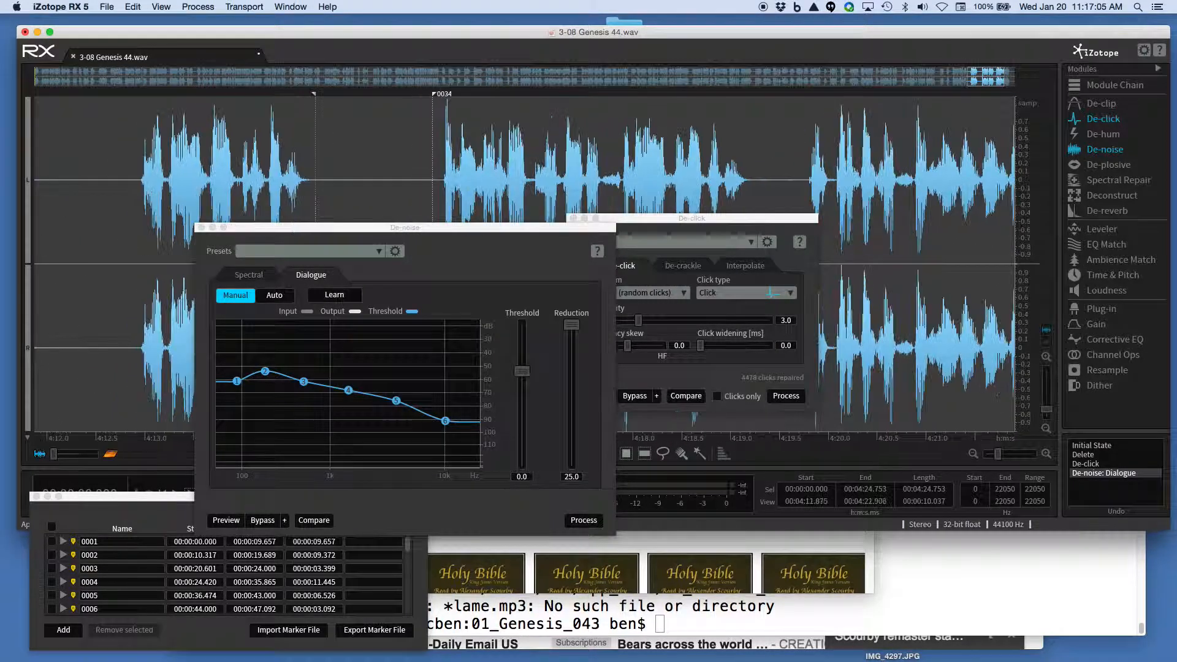
{"action": "scroll", "coordinate": [362, 153], "scroll_direction": "left", "scroll_amount": 2}
{"action": "left_click", "coordinate": [195, 184]}
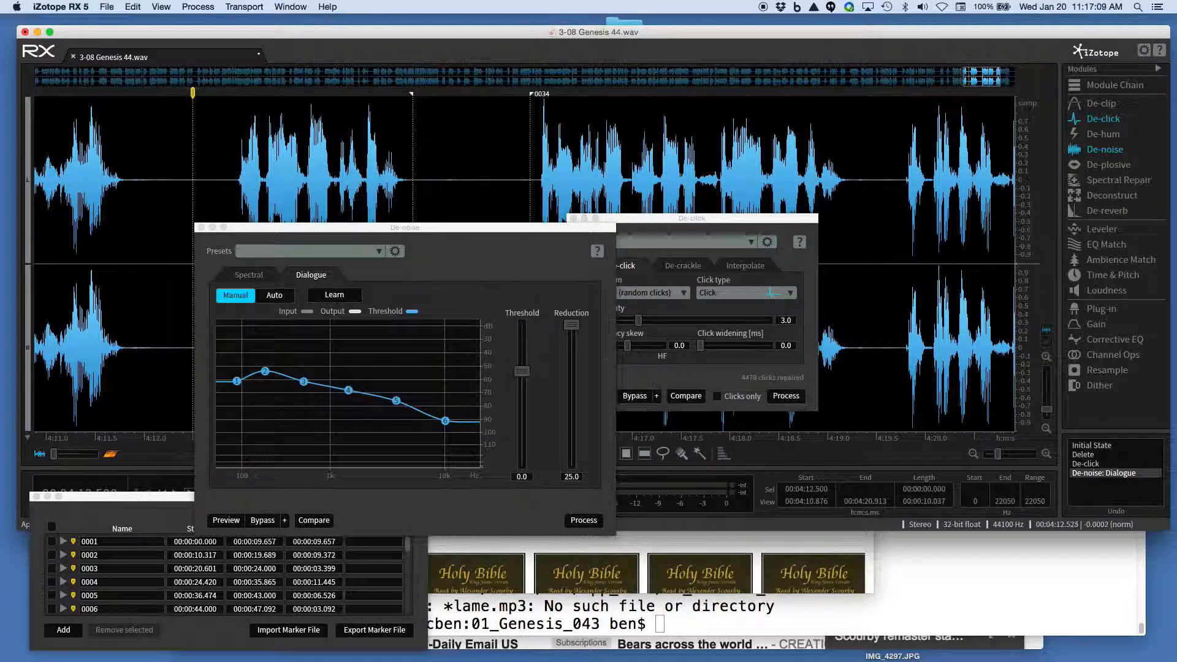
{"action": "left_click_drag", "start_coordinate": [526, 153], "coordinate": [418, 154]}
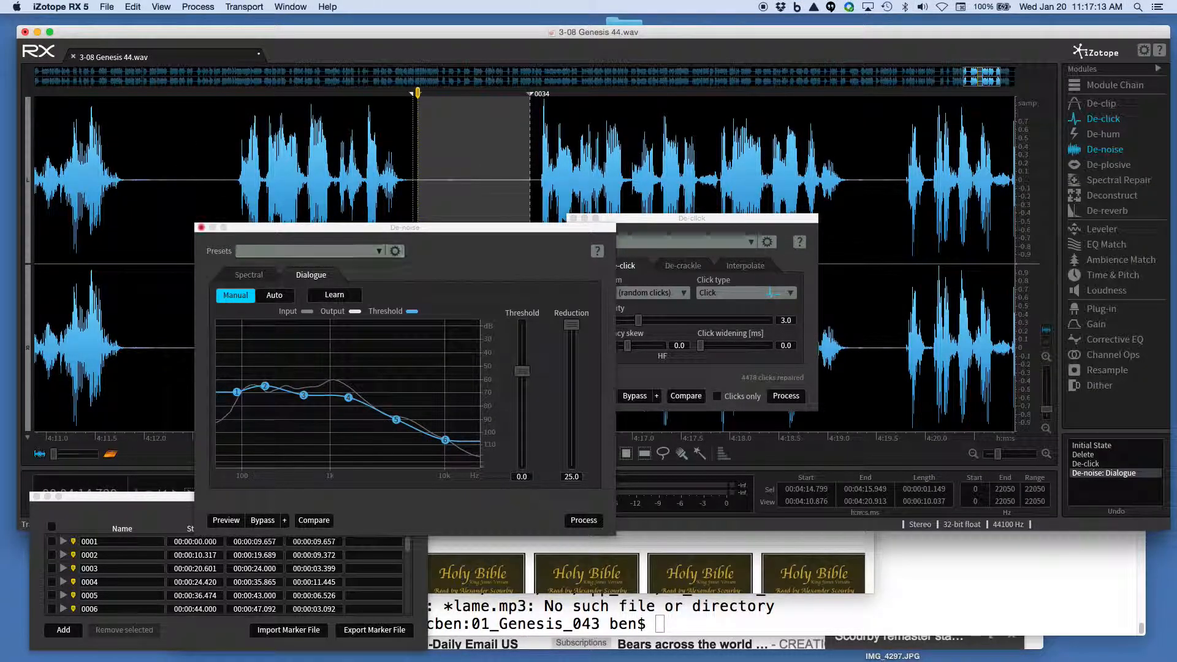
{"action": "left_click", "coordinate": [165, 184]}
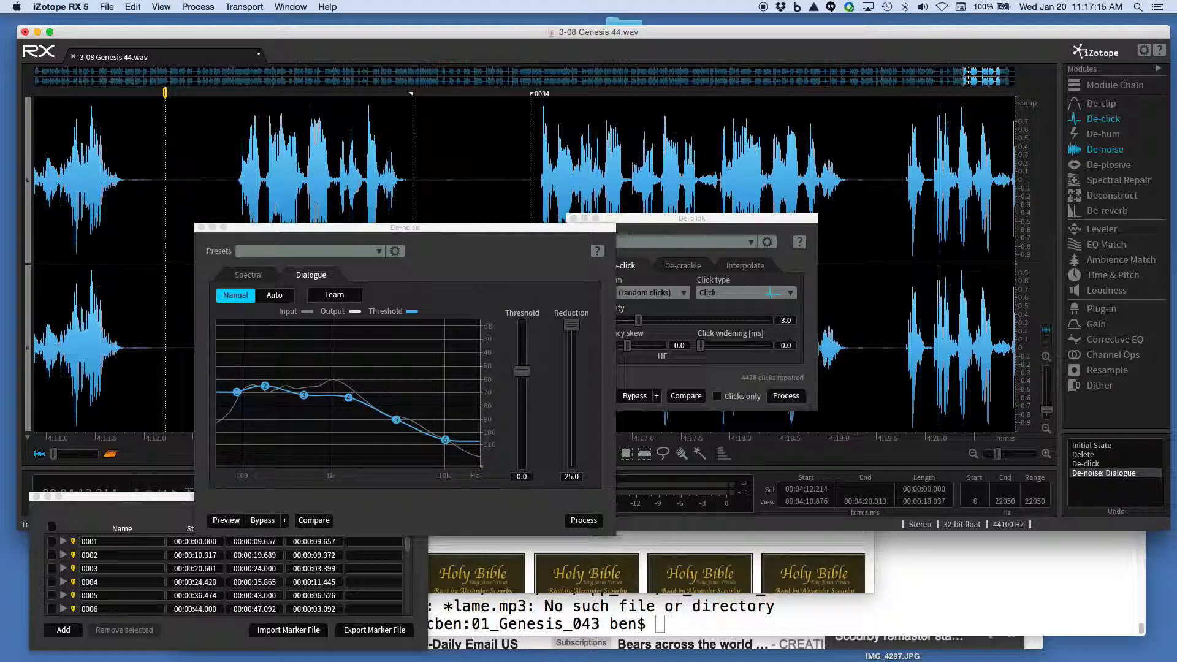
{"action": "key", "text": "super+a"}
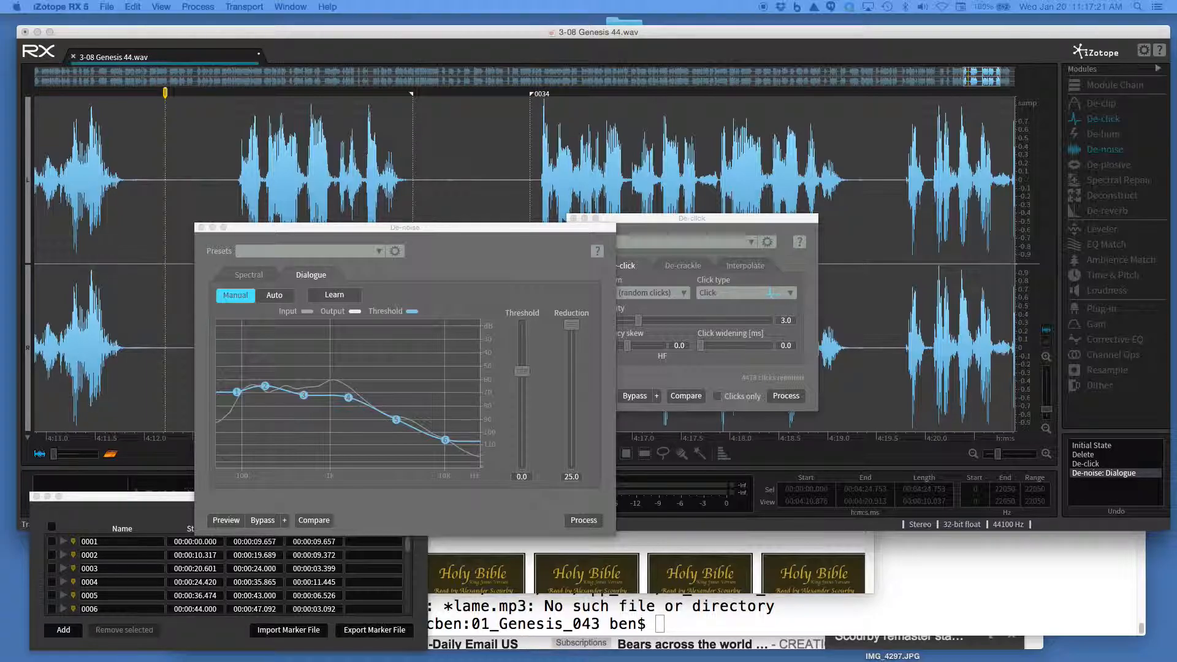
Learn the noise profile from the first pause in region 0001, about 1.2 to 2.0 s, and de-noise the entire file again
{"action": "key", "text": "Home"}
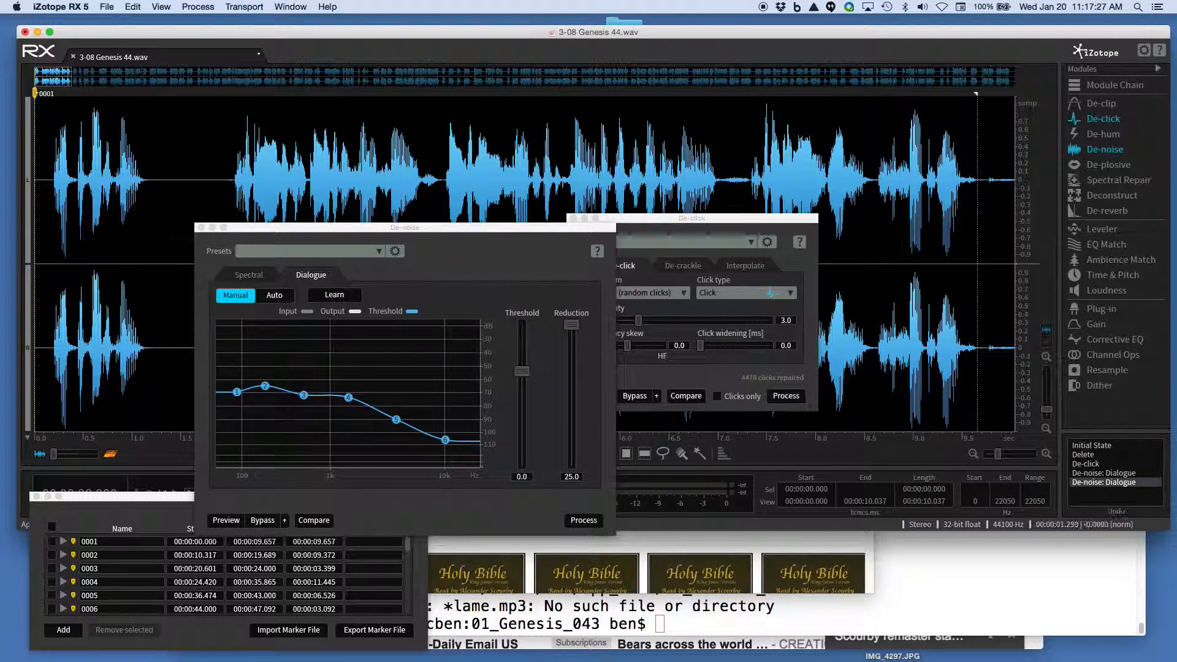
{"action": "left_click_drag", "start_coordinate": [229, 184], "coordinate": [152, 184]}
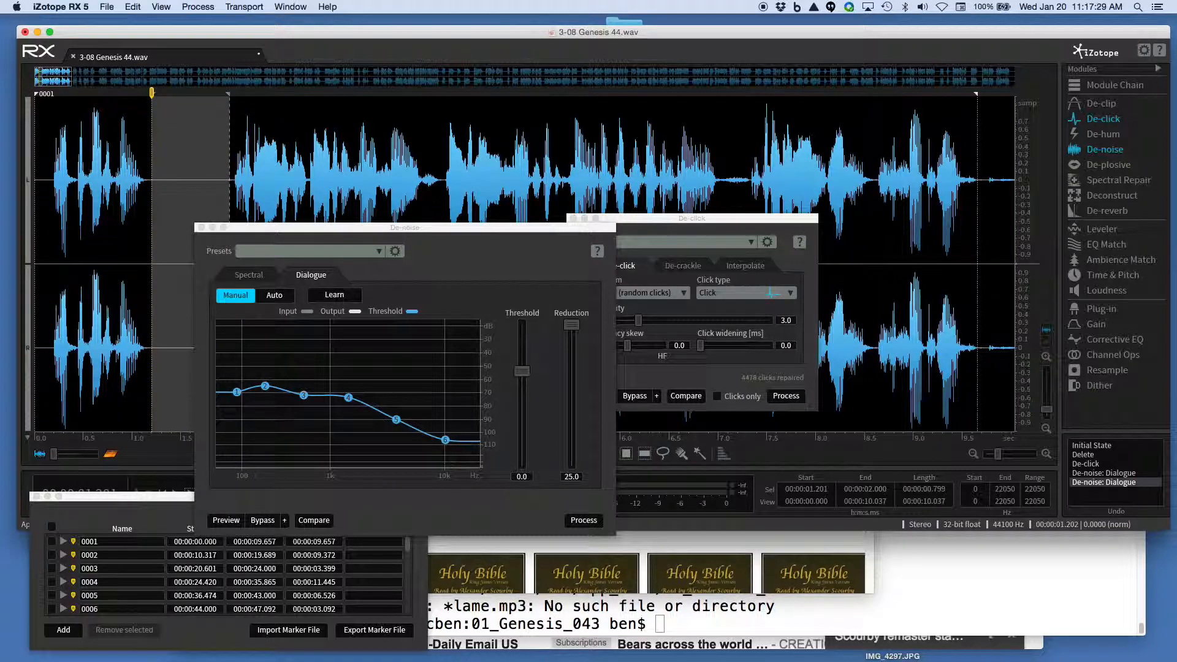
{"action": "left_click", "coordinate": [334, 295]}
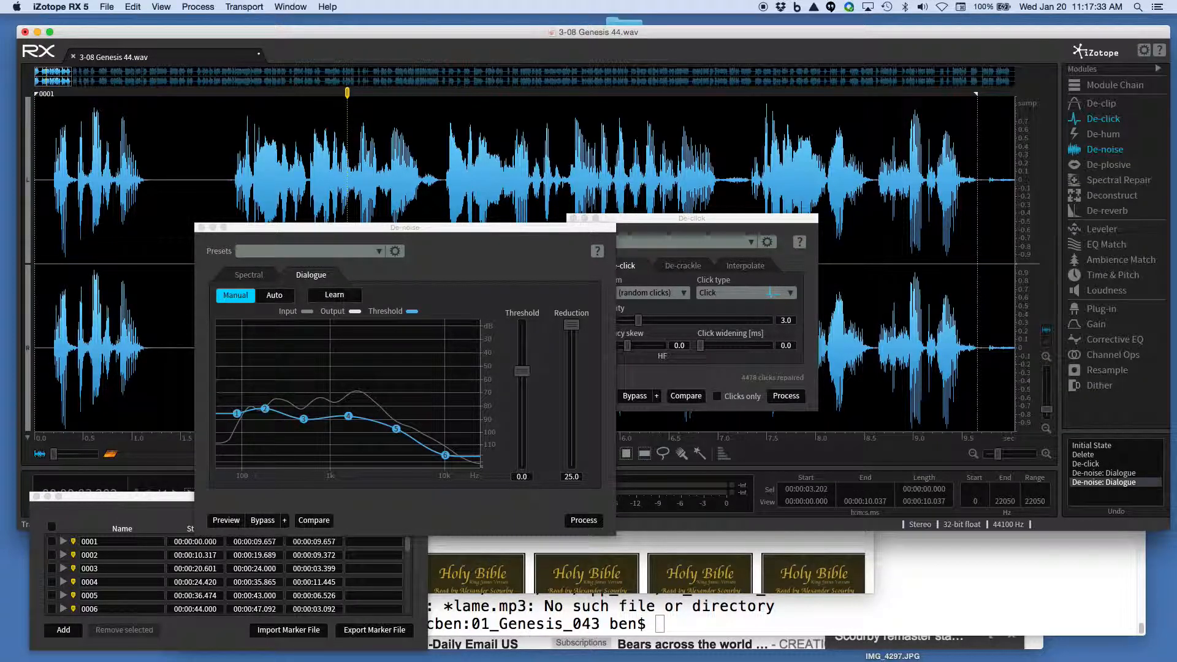
{"action": "left_click", "coordinate": [583, 521]}
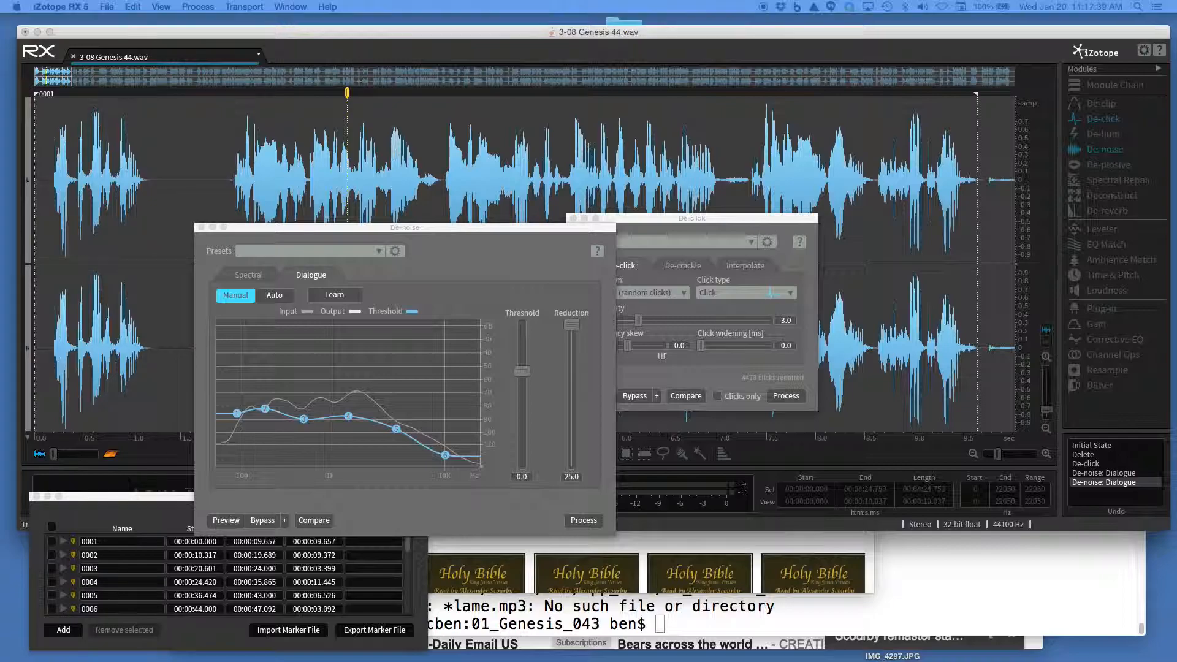
Save the project as RX document 01_Genesis_044 in the 01_Genesis_044 folder, removing the old .rxdoc file of that name first
{"action": "key", "text": "super+shift+s"}
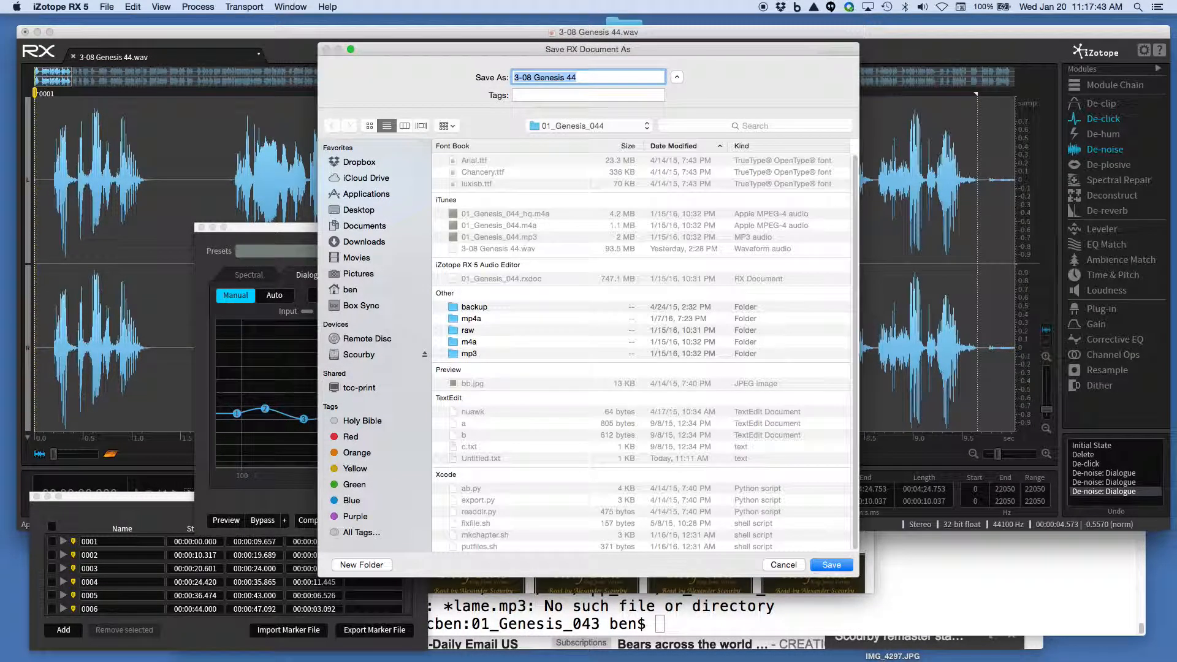
{"action": "left_click", "coordinate": [500, 279]}
{"action": "right_click", "coordinate": [498, 279]}
{"action": "left_click", "coordinate": [505, 285]}
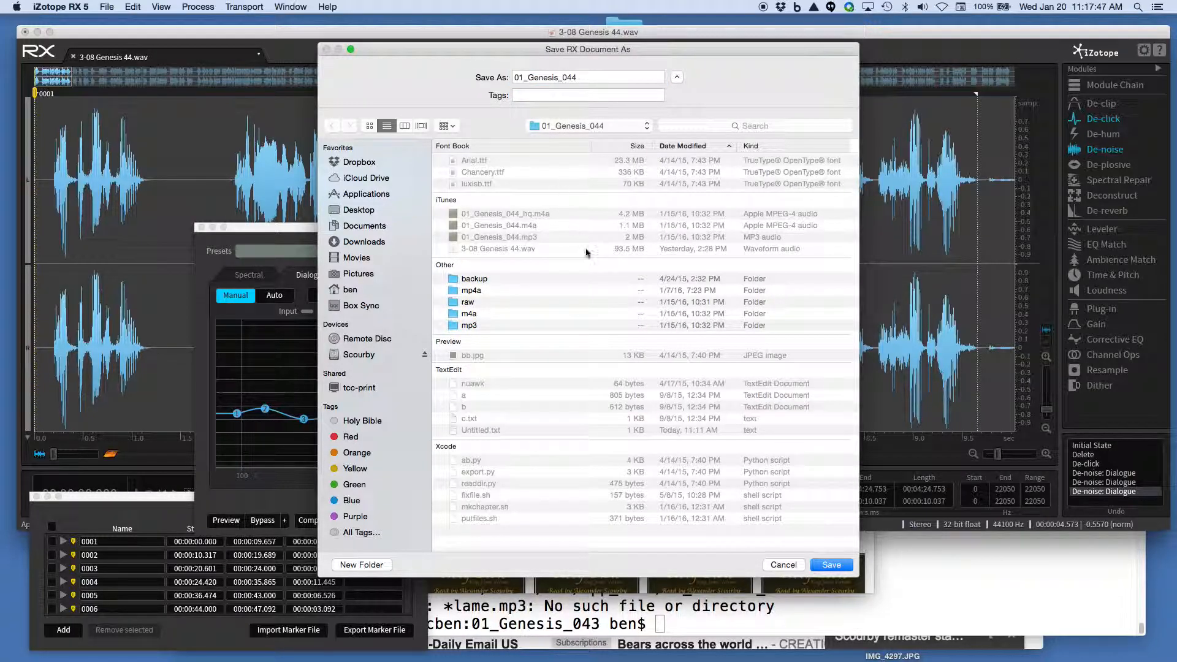
{"action": "key", "text": "Return"}
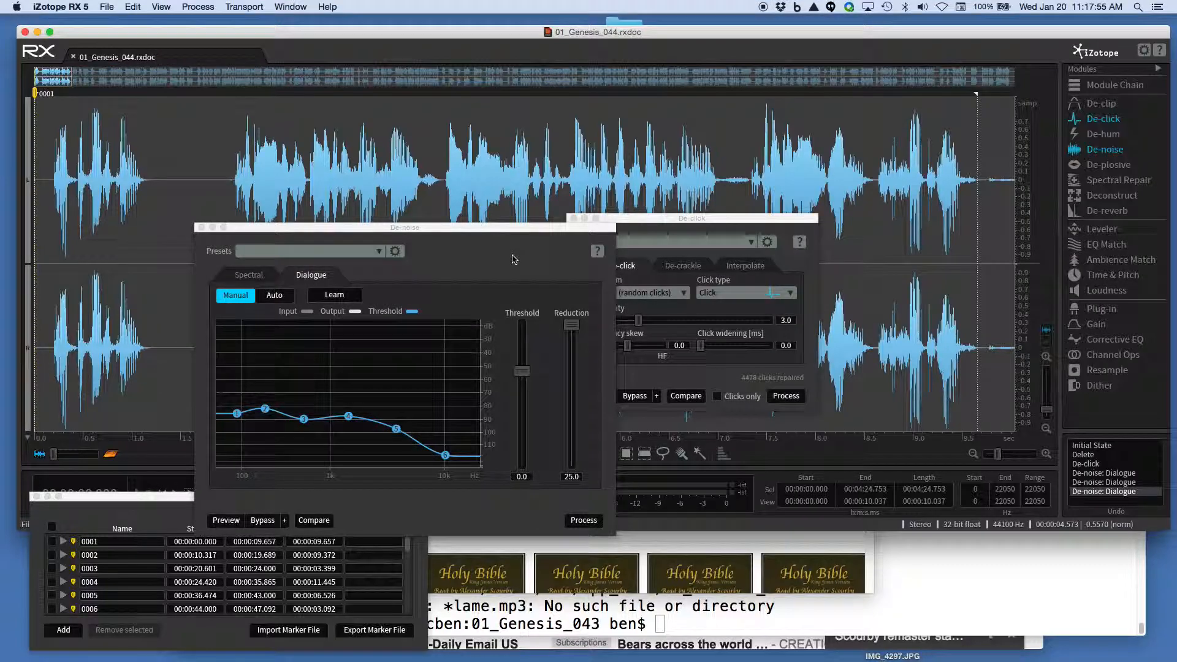
Export the recording as a 32-bit float WAV named 01_Genesis_044 into the 01_Genesis_044 folder, preserving non-audio data
{"action": "key", "text": "super+shift+e"}
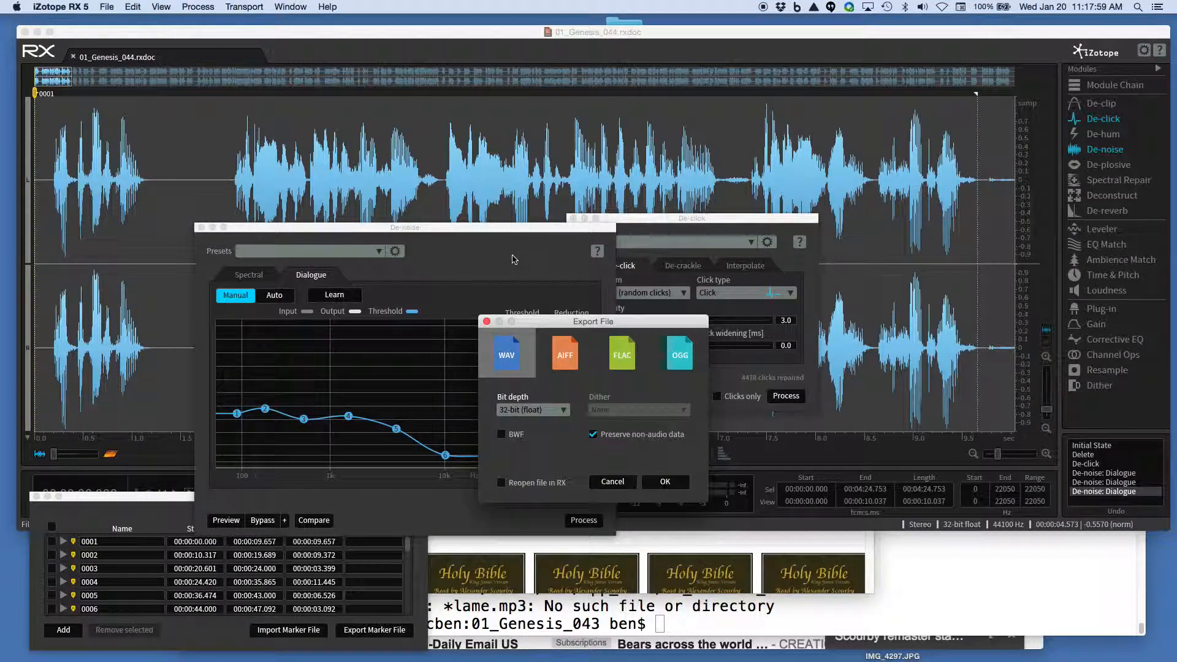
{"action": "key", "text": "Return"}
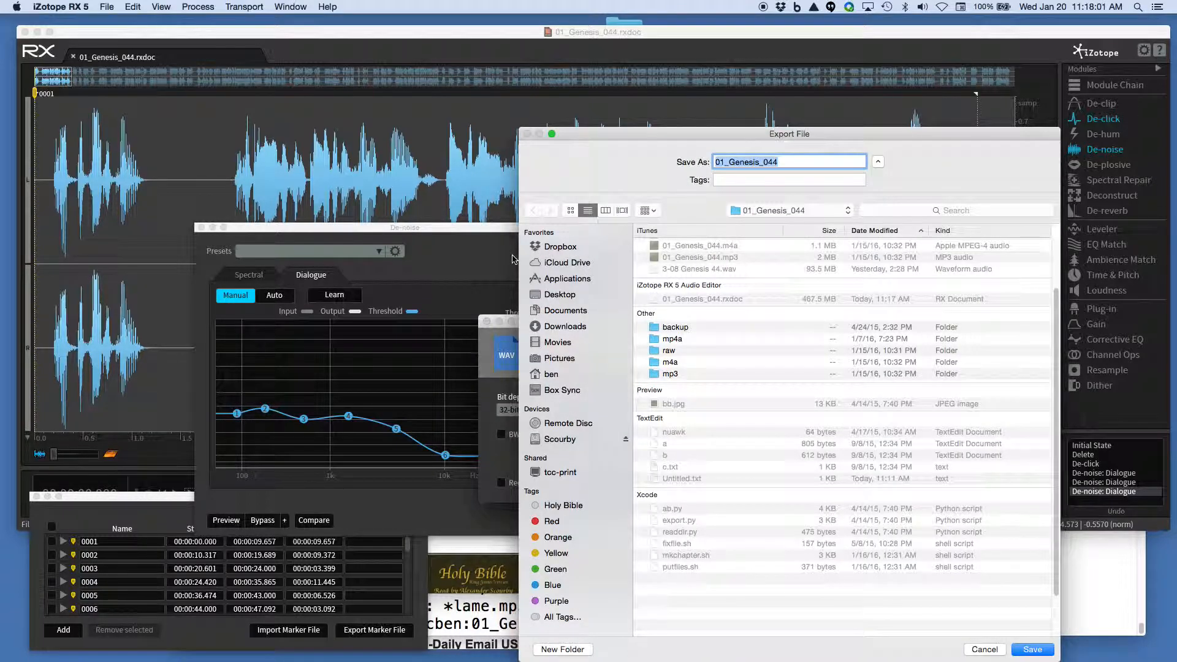
{"action": "key", "text": "Return"}
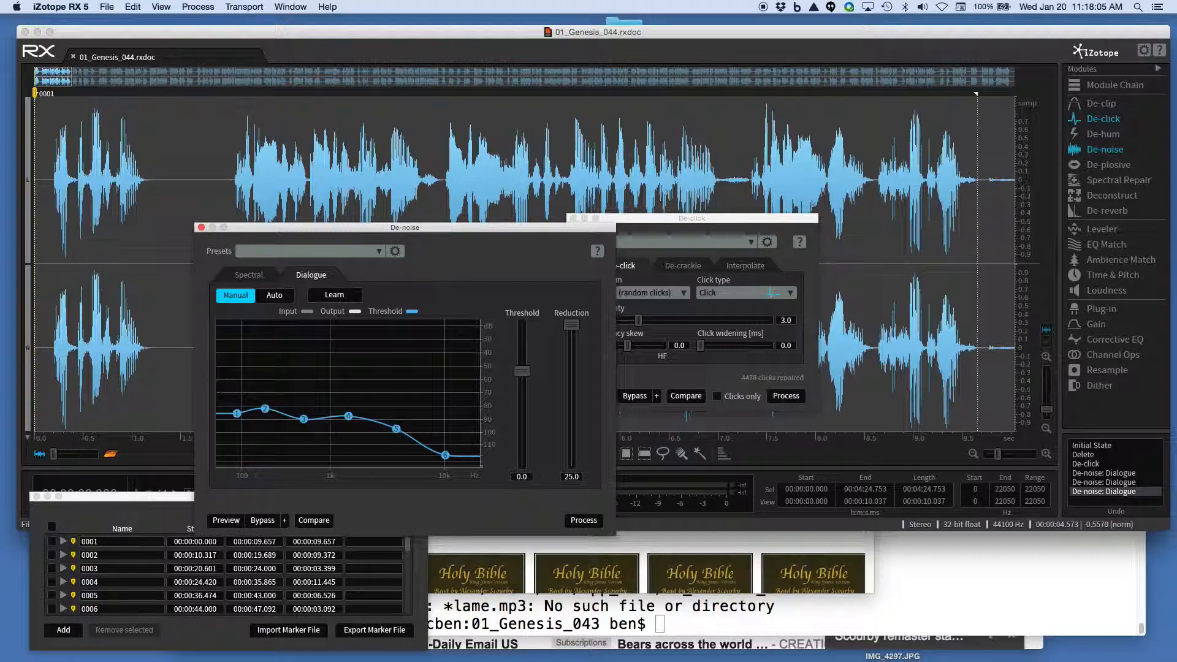
{"action": "key", "text": "super+shift+e"}
{"action": "key", "text": "Return"}
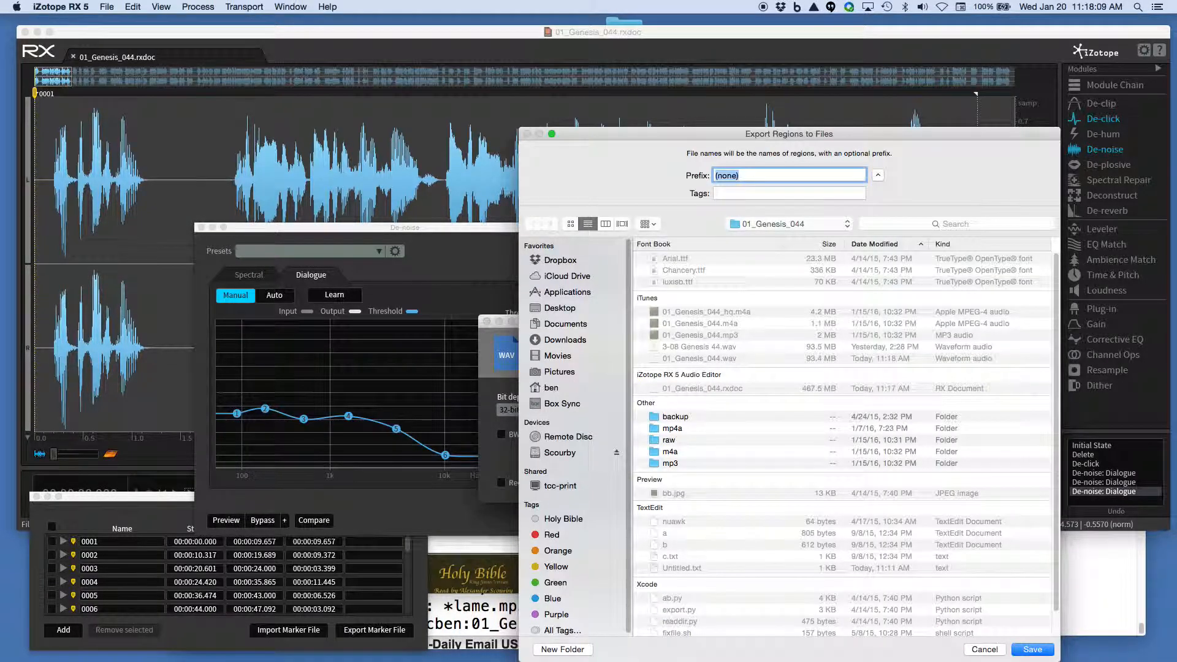
{"action": "key", "text": "Escape"}
{"action": "key", "text": "Escape"}
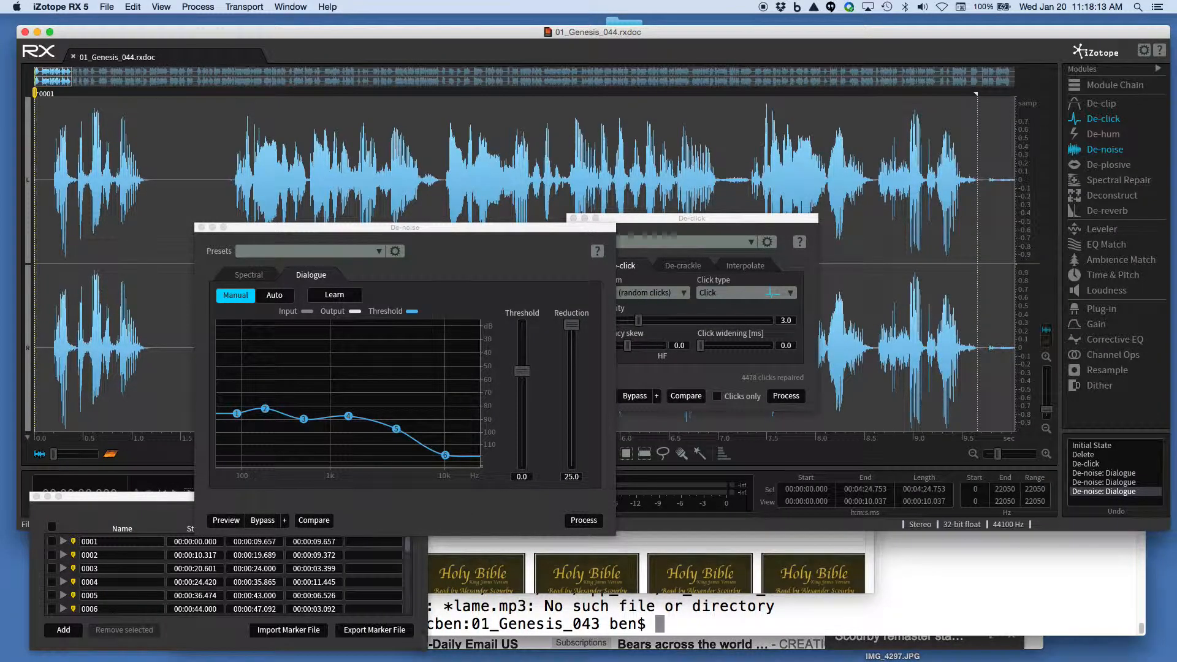
Switch to Terminal, bring its window fully into view, and change to the Genesis 44 folder with "cd ../*44"
{"action": "key", "text": "super+Tab"}
{"action": "left_click_drag", "start_coordinate": [807, 167], "coordinate": [607, 108]}
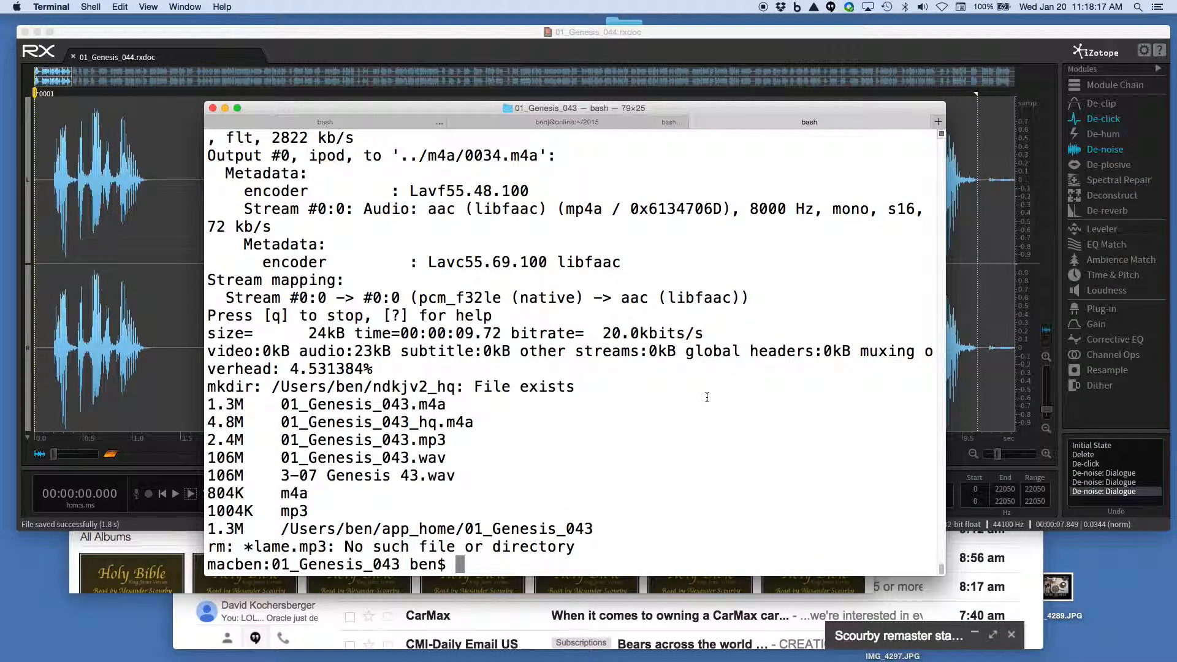
{"action": "type", "text": "cd ../*44"}
{"action": "key", "text": "Return"}
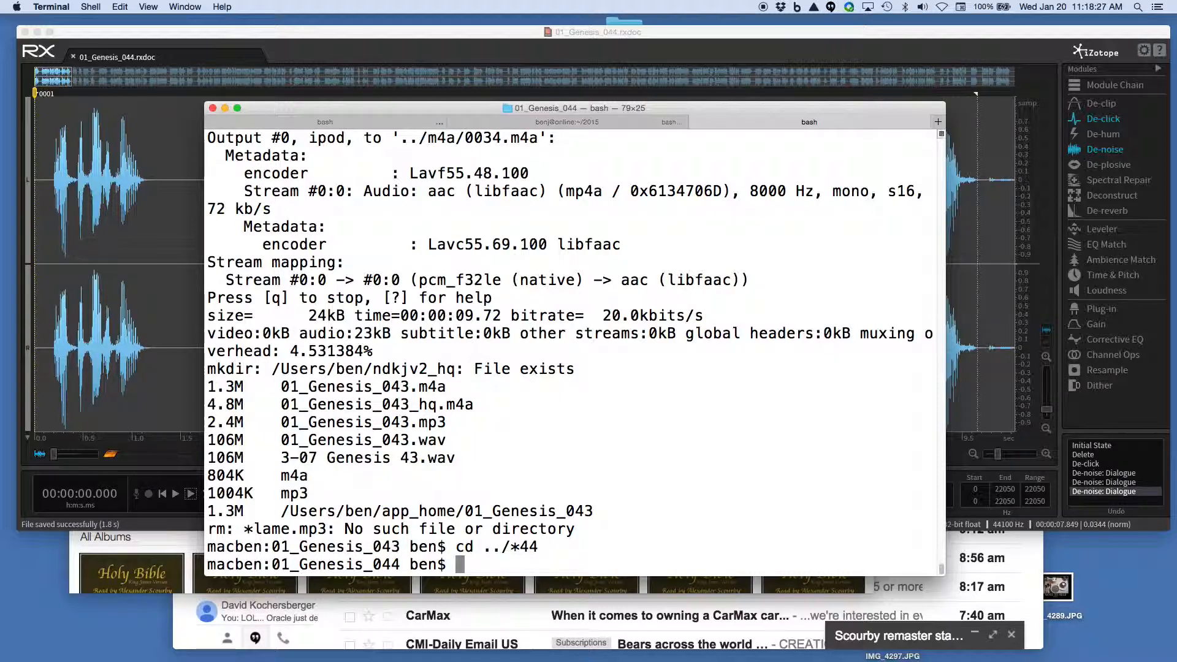
Review the listed Genesis 43 output files one by one: m4a, hq m4a, mp3, both WAVs, and the m4a and mp3 folders
{"action": "left_click_drag", "start_coordinate": [445, 386], "coordinate": [280, 386]}
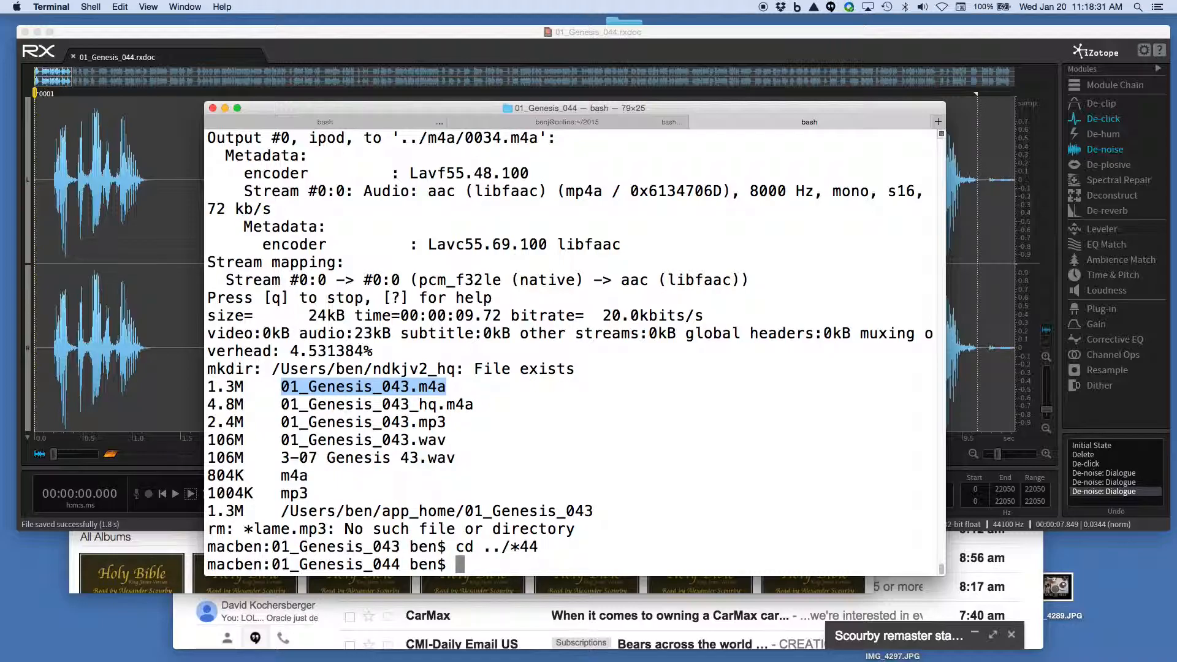
{"action": "left_click_drag", "start_coordinate": [474, 404], "coordinate": [281, 404]}
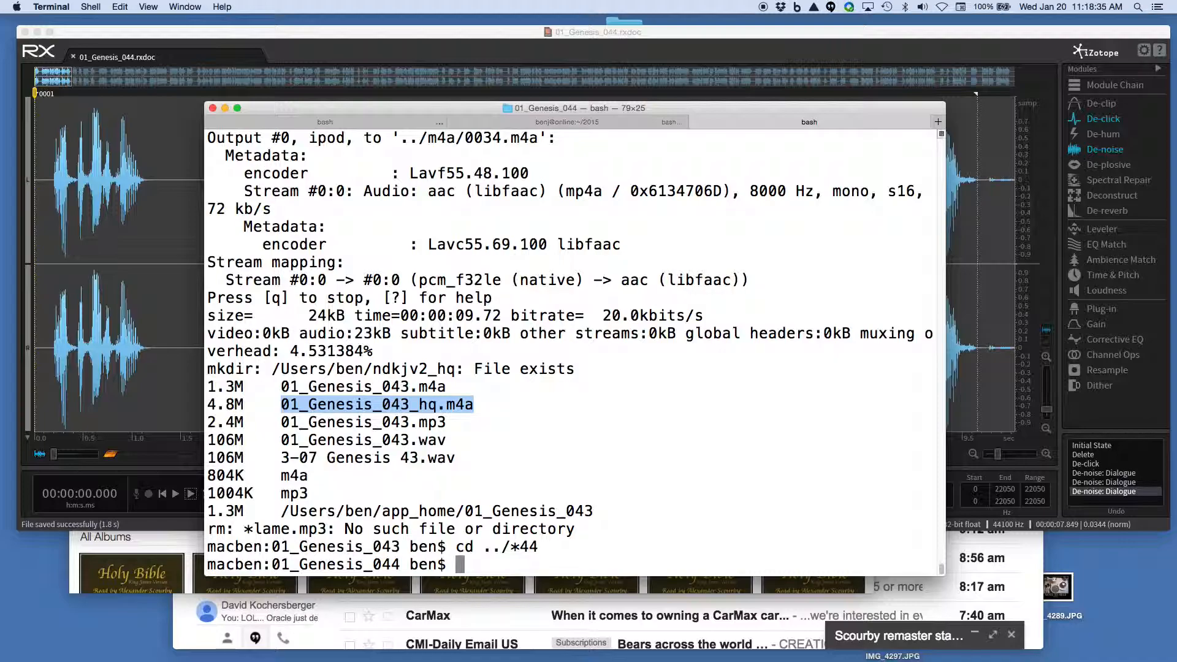
{"action": "left_click_drag", "start_coordinate": [445, 421], "coordinate": [281, 422]}
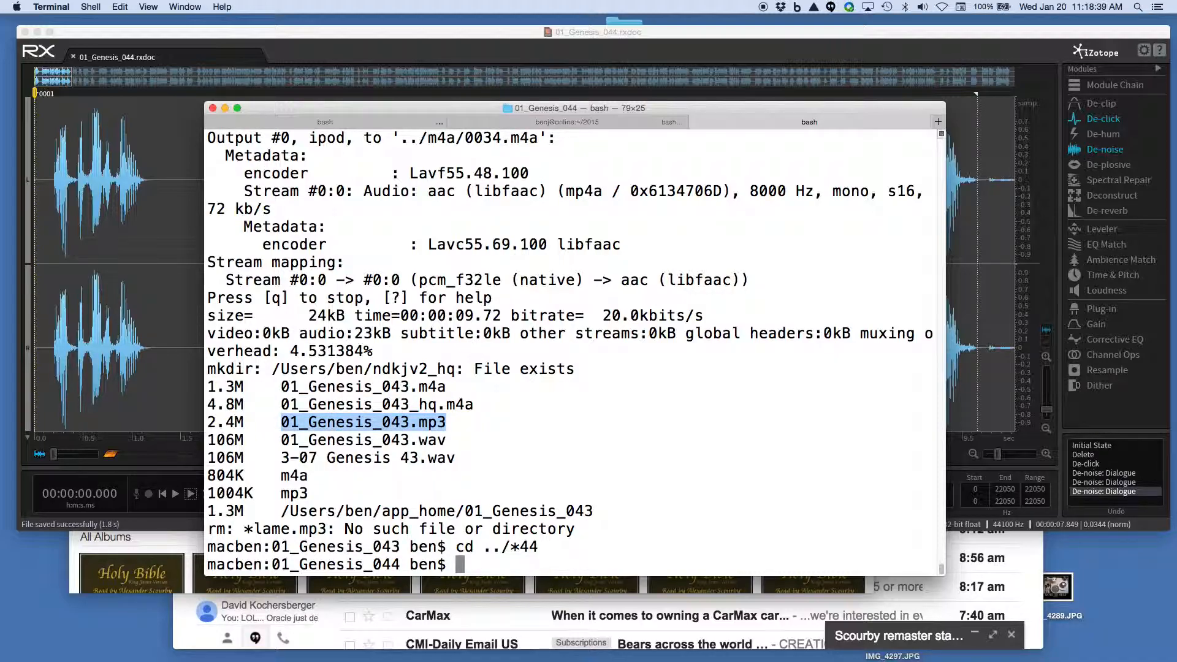
{"action": "left_click_drag", "start_coordinate": [447, 440], "coordinate": [281, 440]}
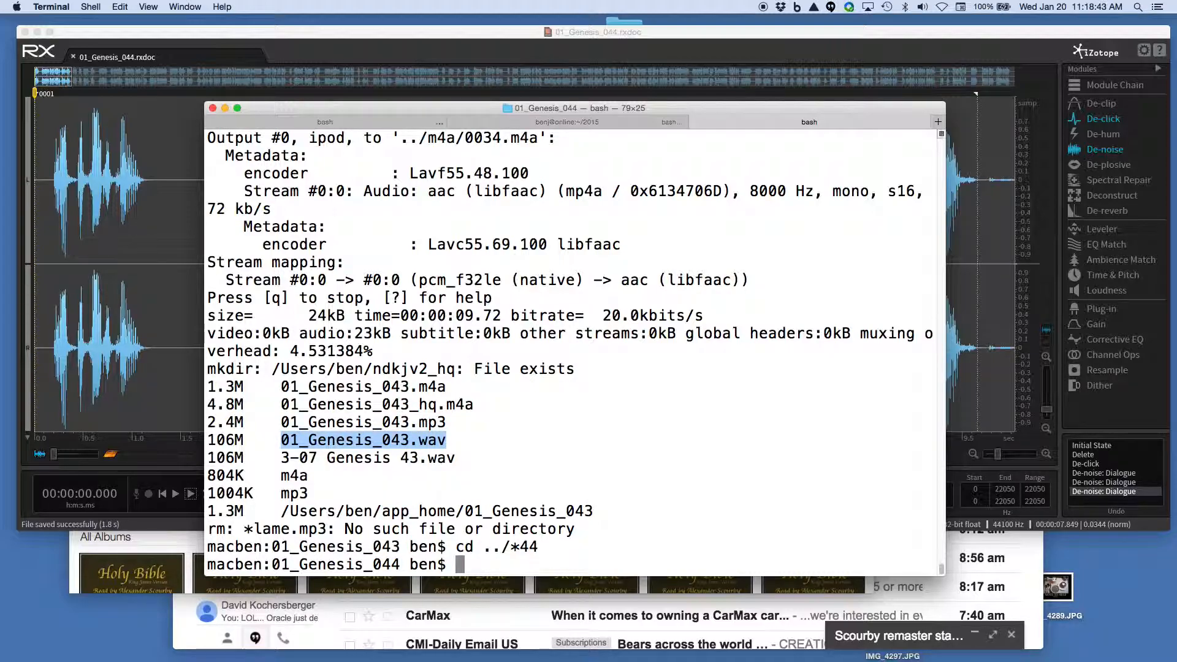
{"action": "left_click_drag", "start_coordinate": [455, 457], "coordinate": [281, 457]}
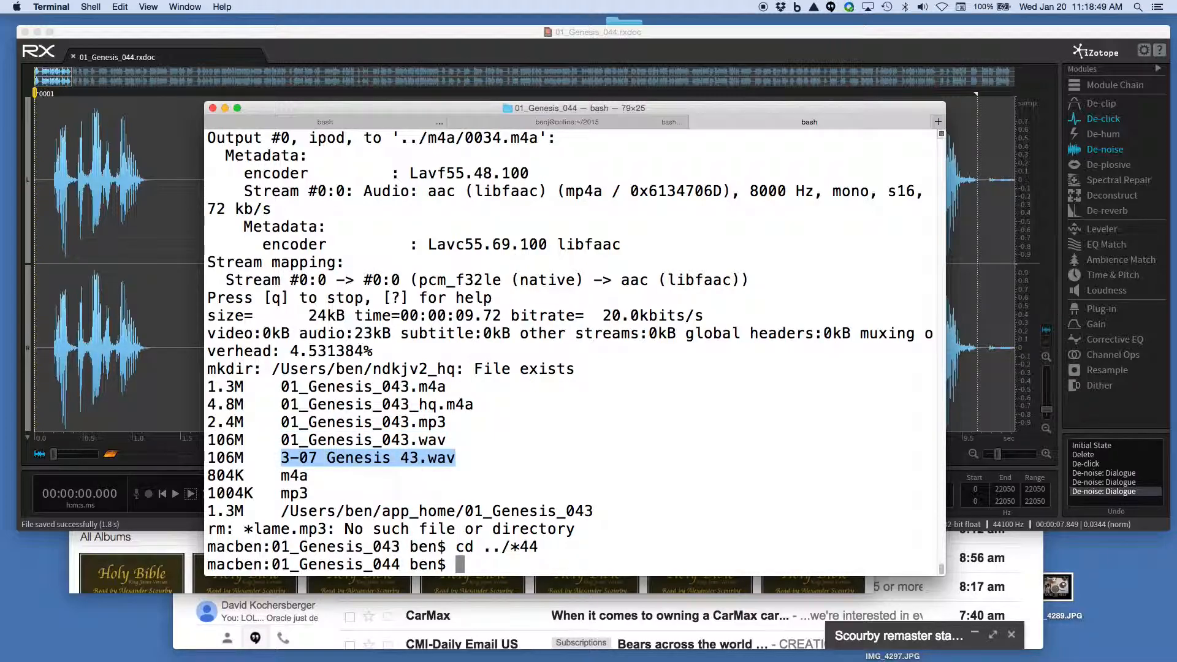
{"action": "left_click_drag", "start_coordinate": [308, 475], "coordinate": [244, 475]}
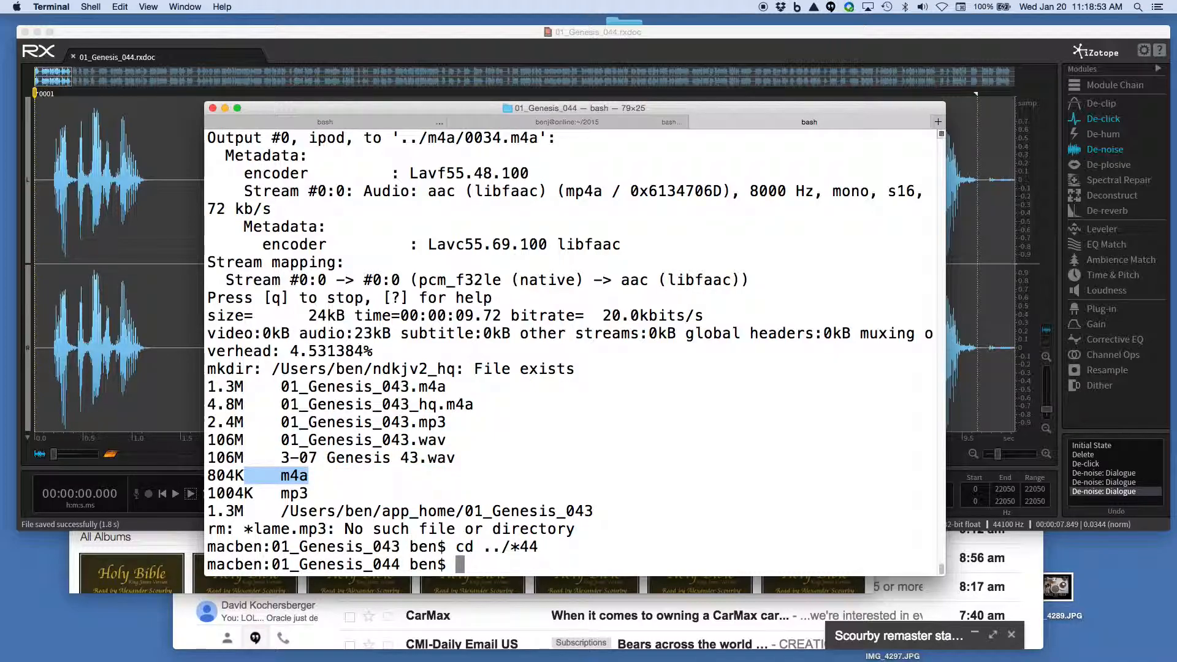
{"action": "left_click", "coordinate": [244, 475]}
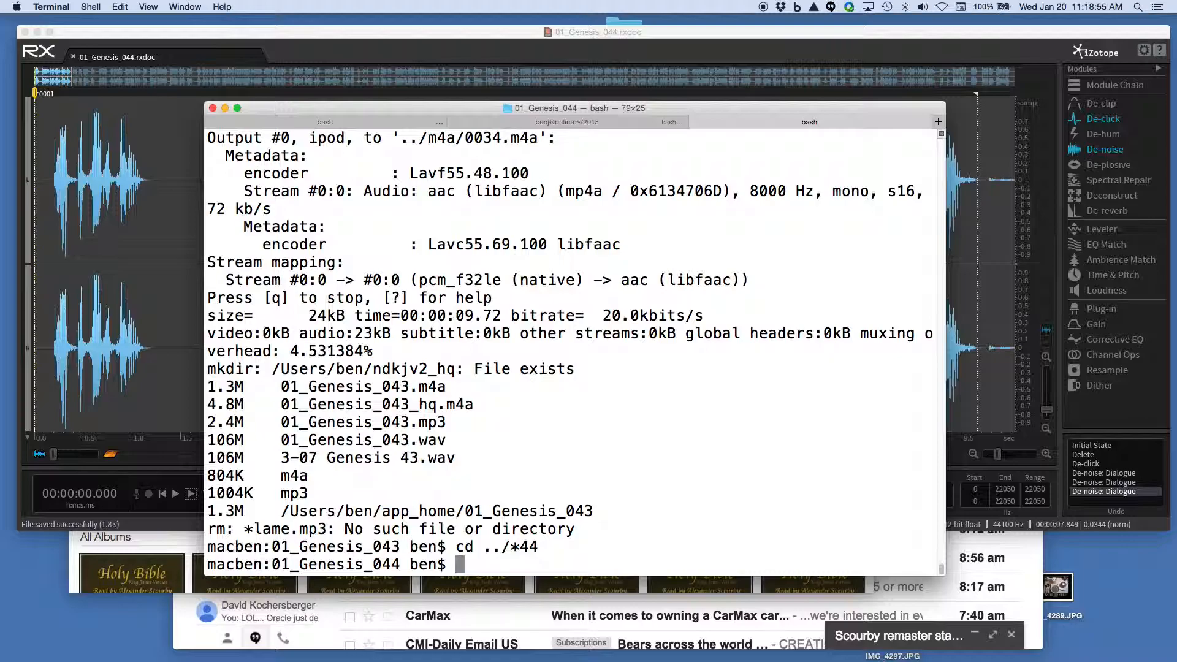
{"action": "left_click_drag", "start_coordinate": [309, 493], "coordinate": [280, 493]}
Run the ~/mkchapter script for the Genesis 44 folder and select the 01_Genesis_044 track in iTunes
{"action": "key", "text": "Up"}
{"action": "key", "text": "Up"}
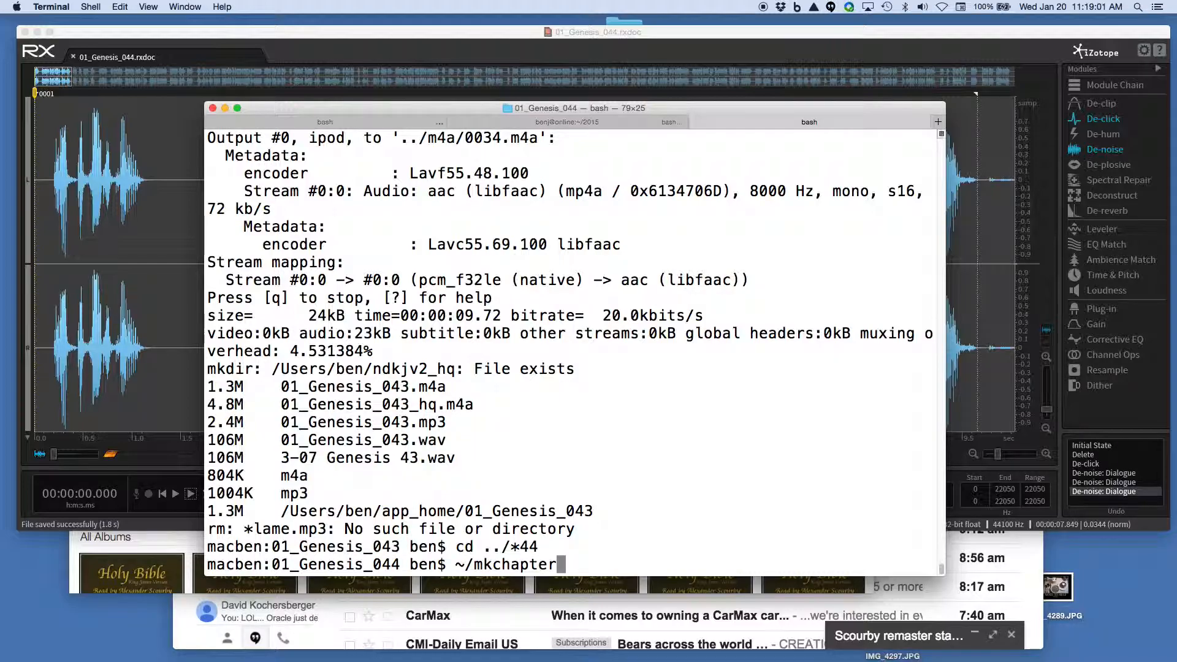
{"action": "key", "text": "Return"}
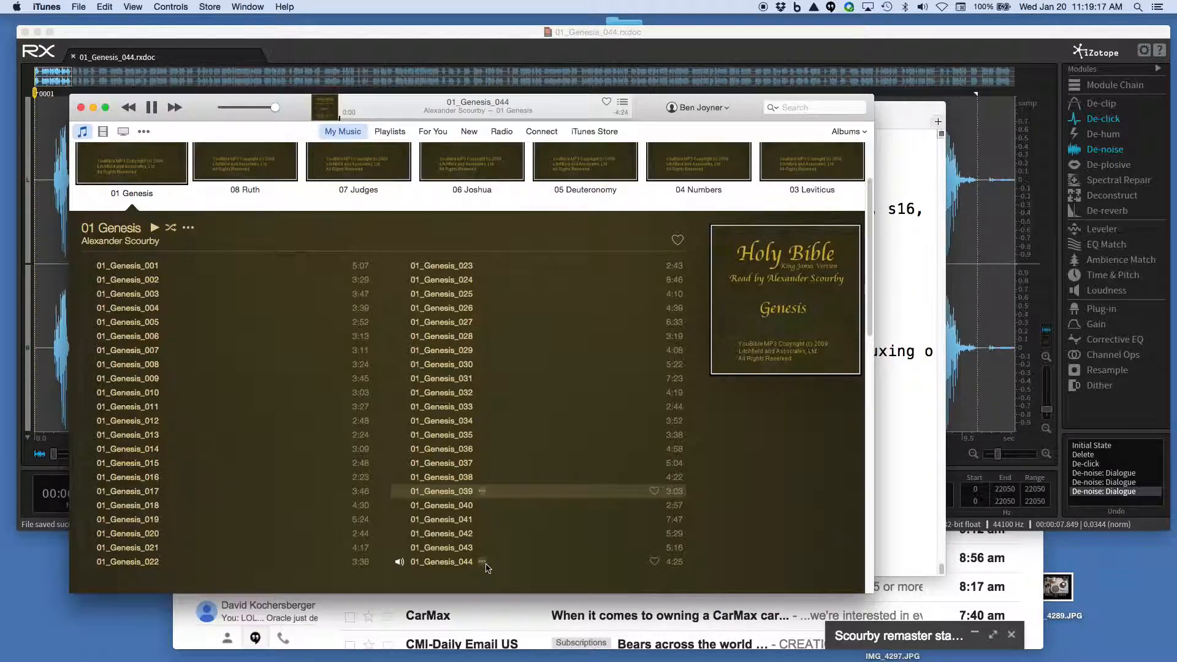
{"action": "left_click", "coordinate": [459, 565]}
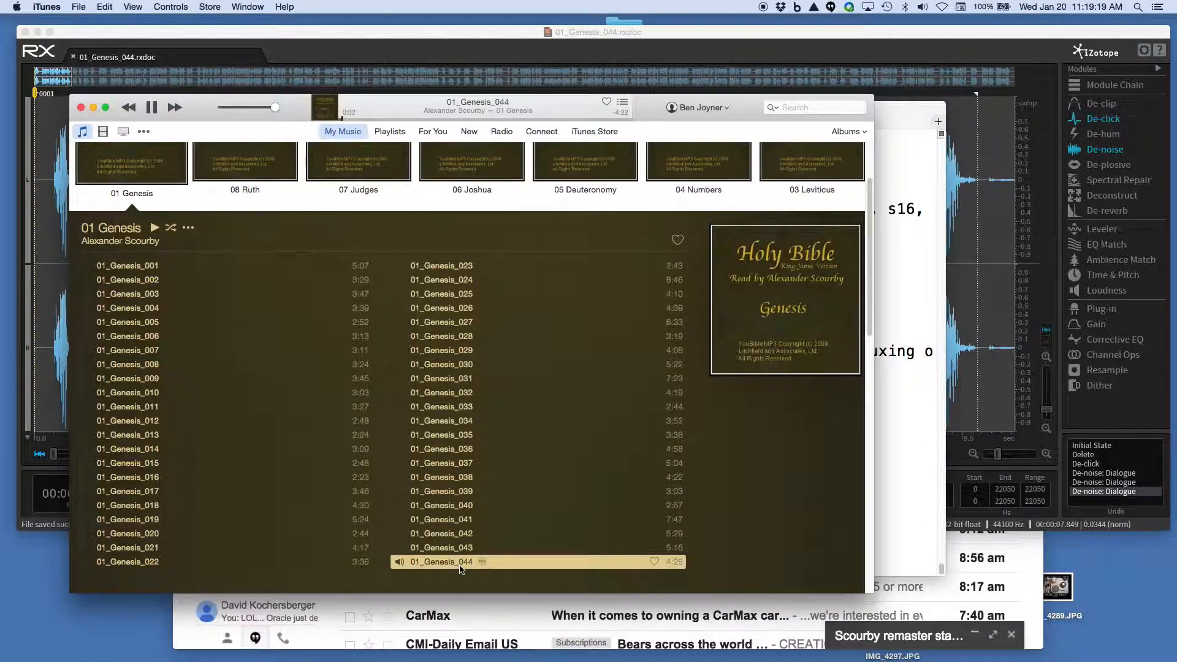